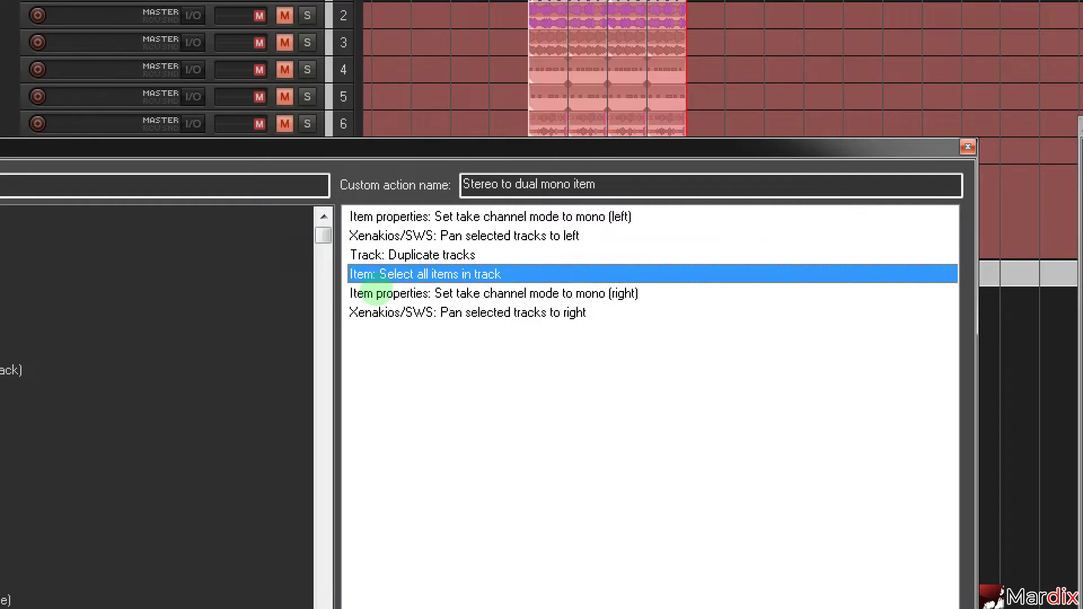
- Review the component actions of the custom action "Stereo to dual mono item", and close its editor and the action list
key("Up")
key("Up")
key("Up")
key("Up")
key("Up")
left_click(373, 347)
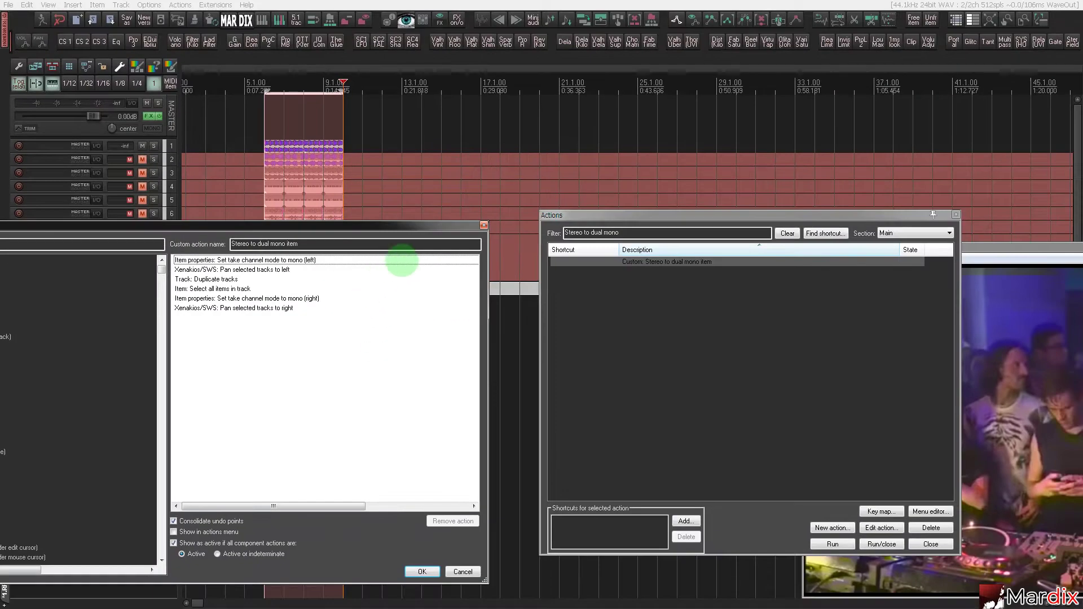
left_click(483, 226)
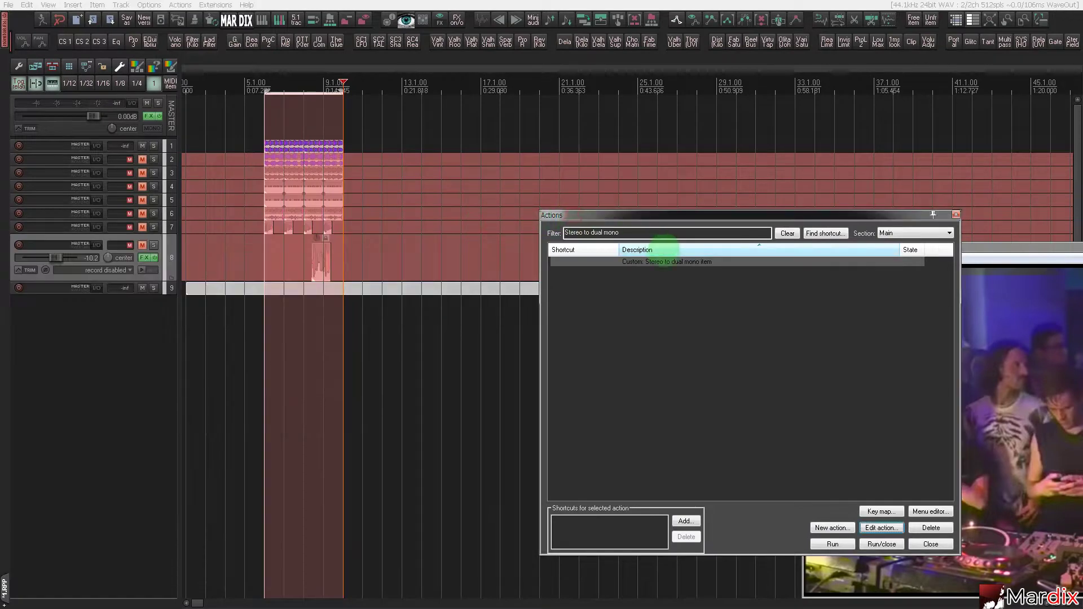
key("Escape")
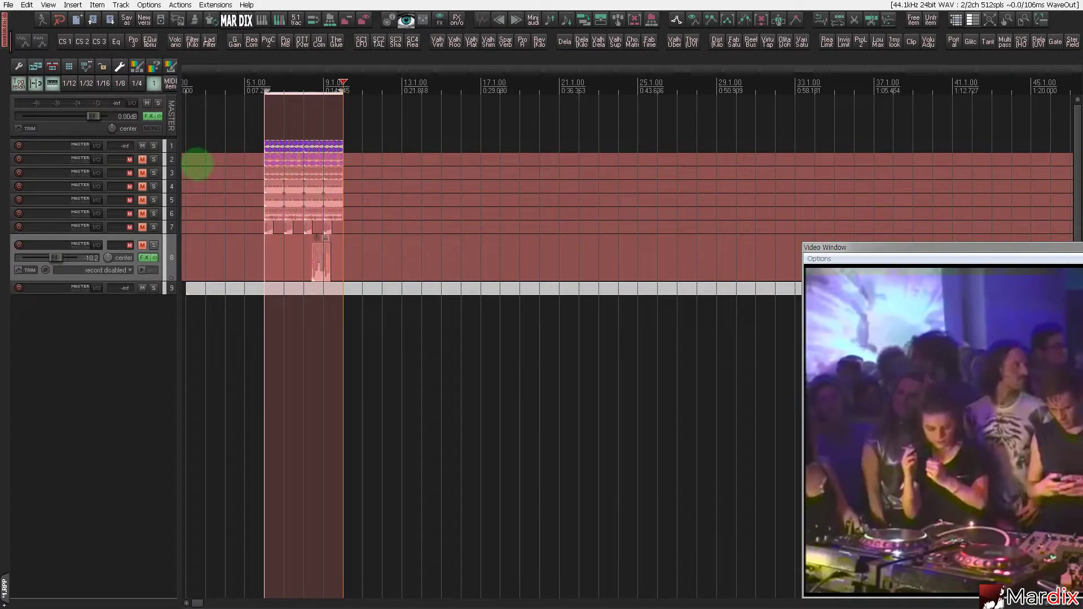
- Play the looped section and unmute track 2 alongside track 1
left_click(172, 145)
scroll(171, 162, "up", 5)
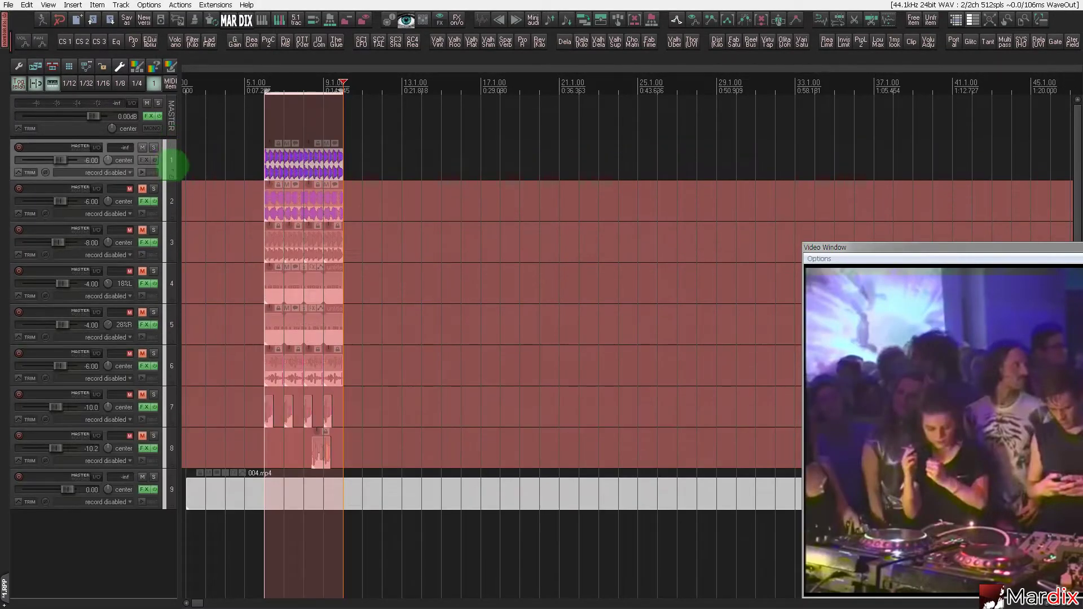
key("space")
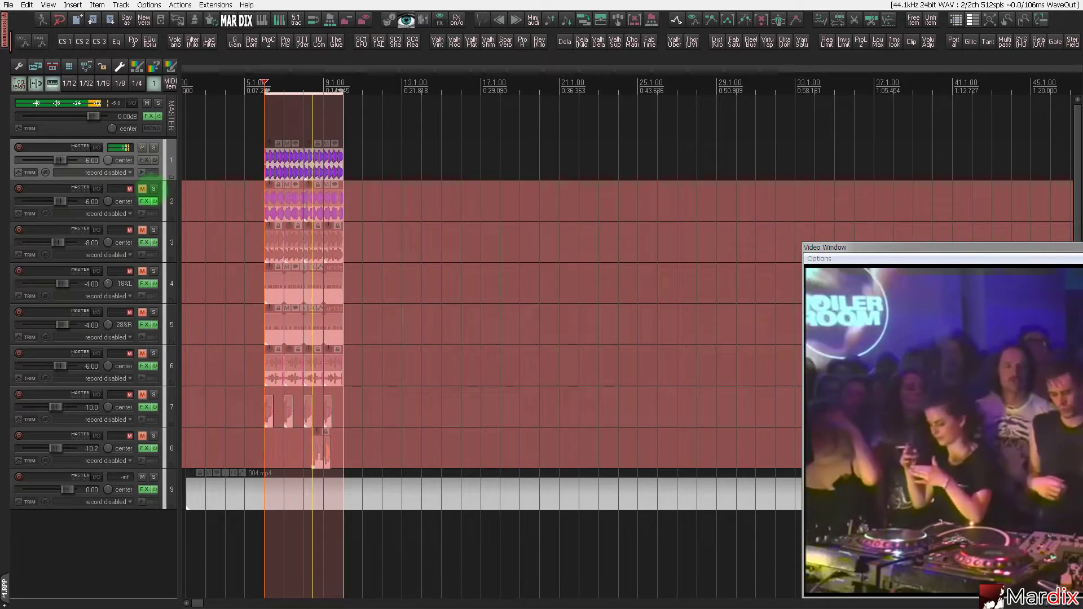
left_click(169, 194)
scroll(172, 200, "up", 3)
scroll(220, 212, "up", 4)
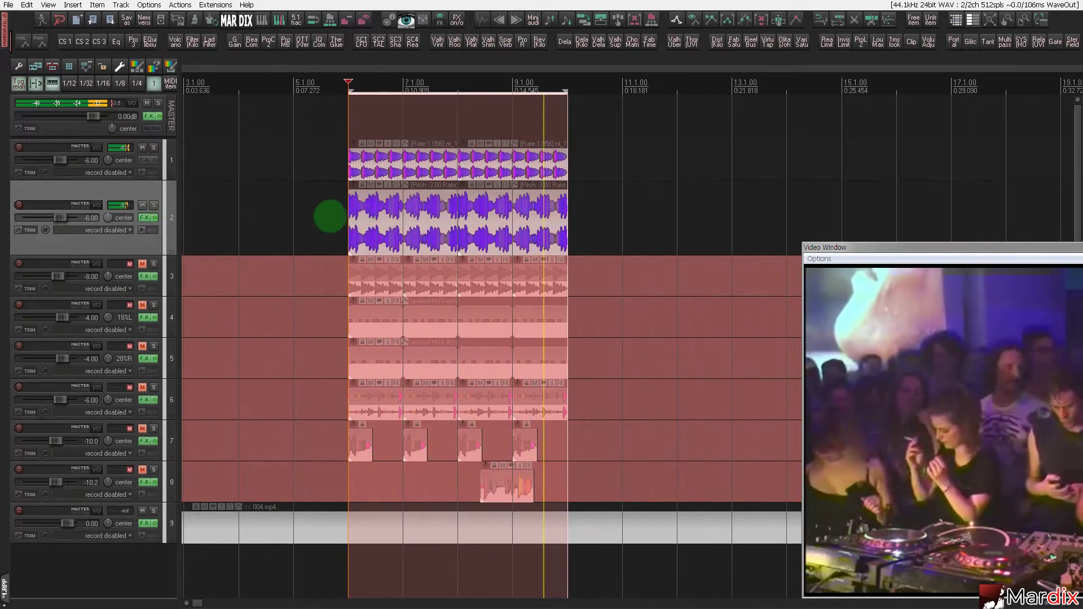
- Run the custom action "Stereo to dual mono" on the second audio item of track 2
left_click(402, 218)
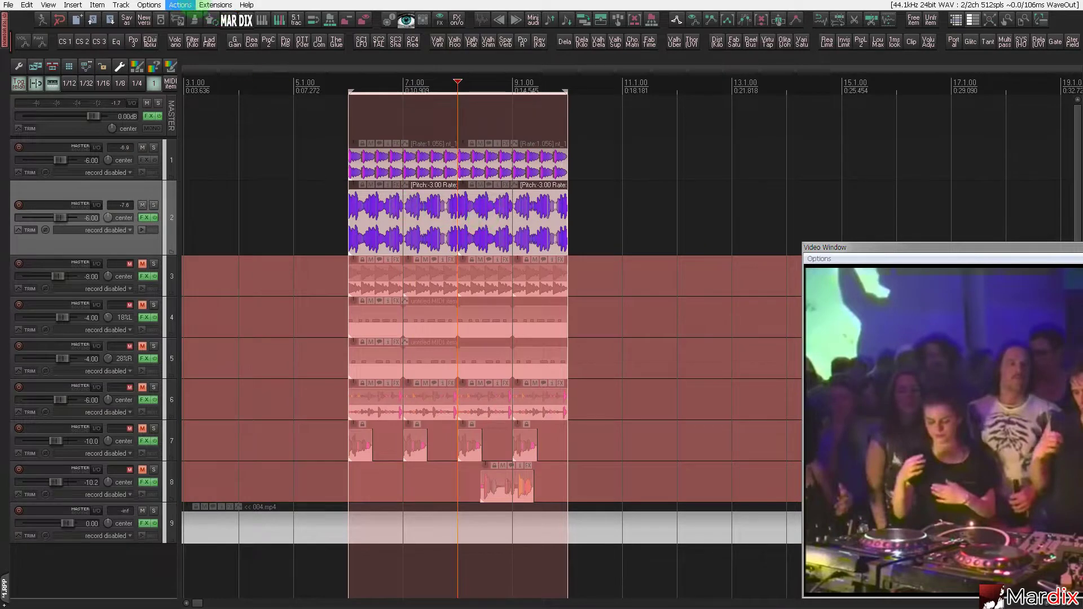
left_click(183, 5)
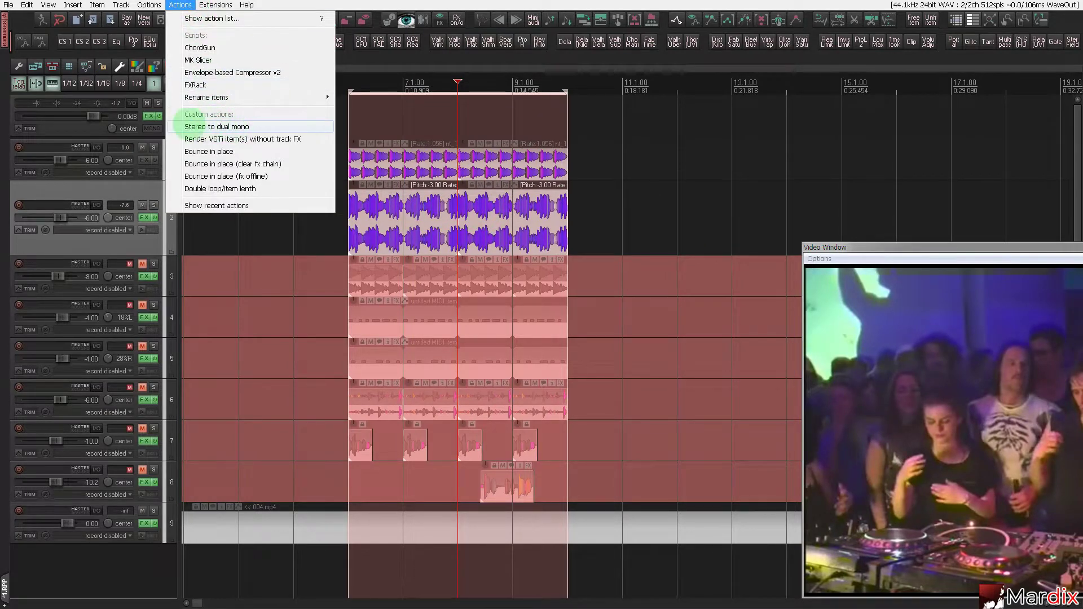
left_click(240, 126)
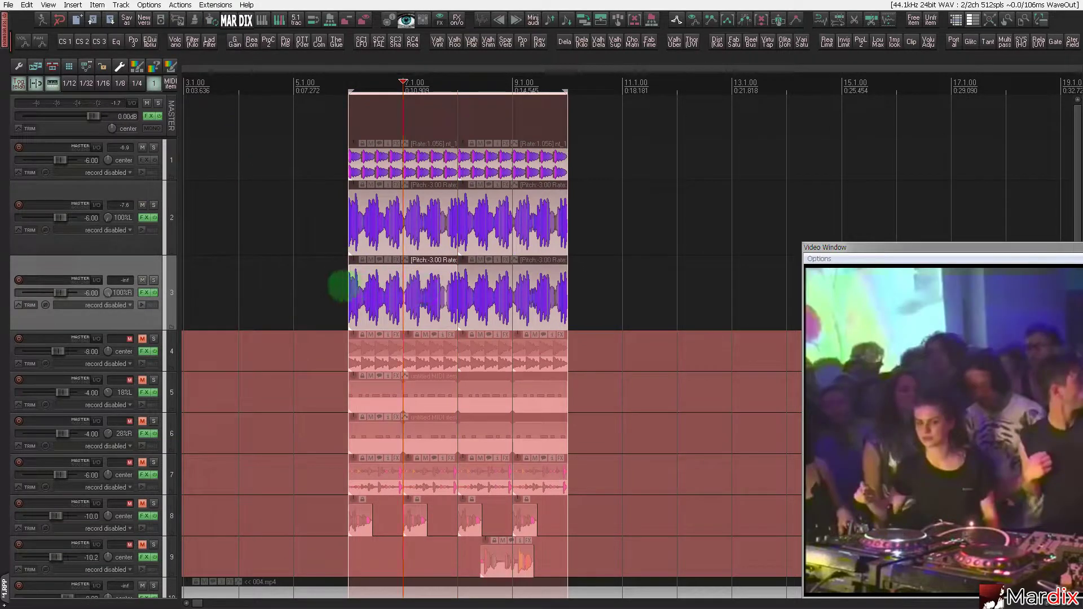
- Solo tracks 2 and 3, the two mono halves, and play them back
left_click(153, 280)
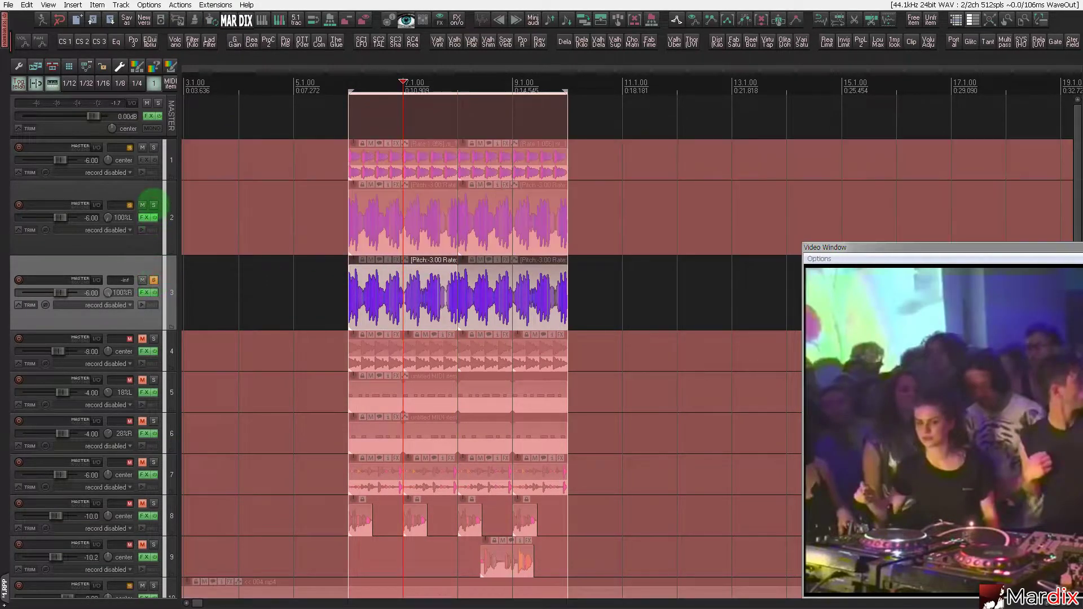
left_click(153, 205)
key("space")
scroll(367, 229, "up", 2)
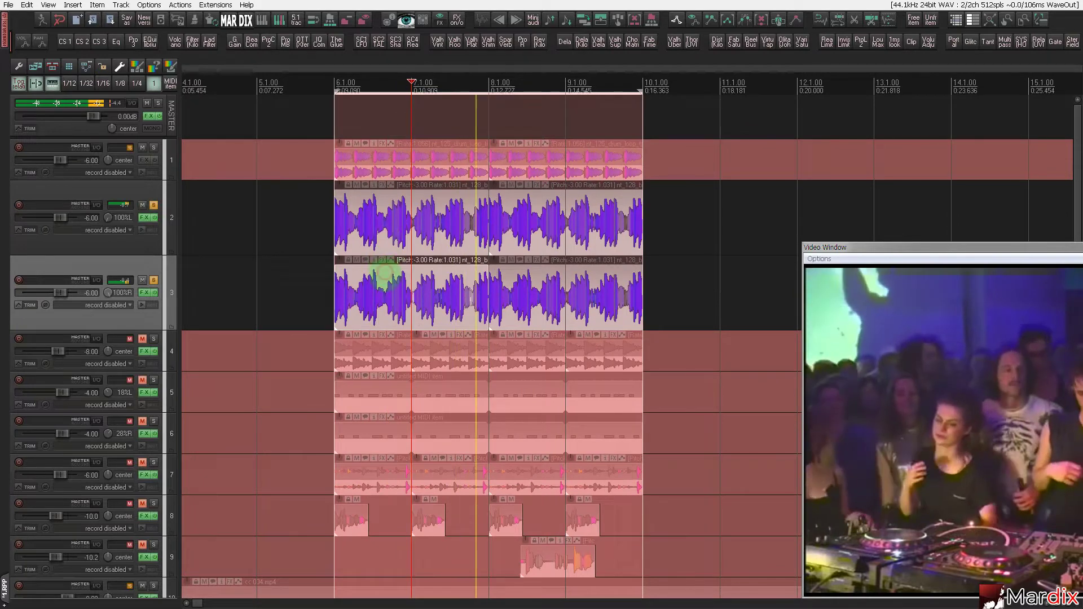
- Add the Kilohearts Bitcrush effect after ShaperBox2 on track 3
left_click(145, 292)
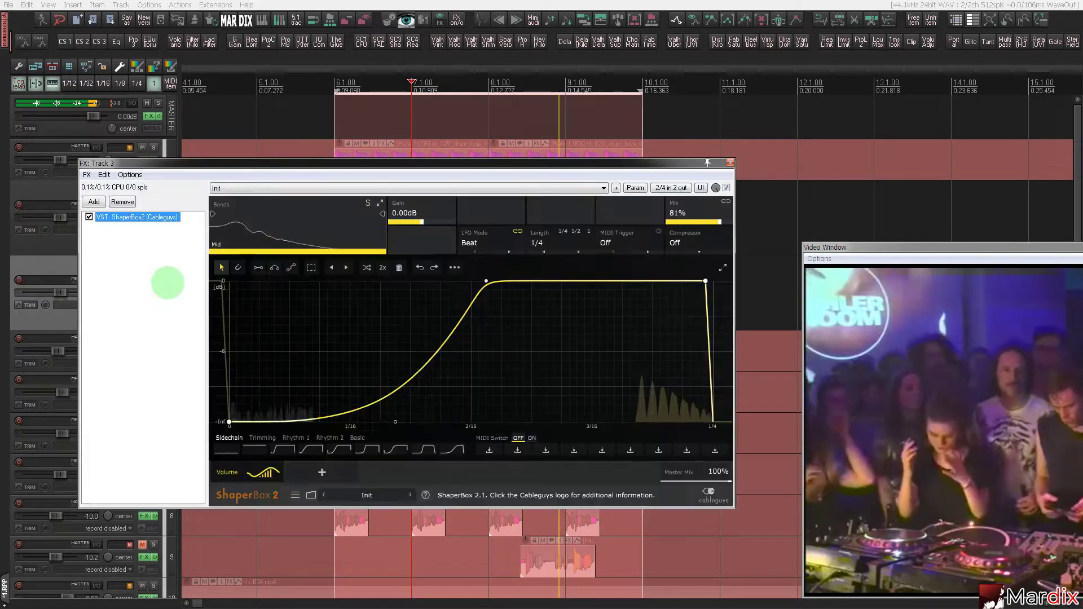
double_click(162, 273)
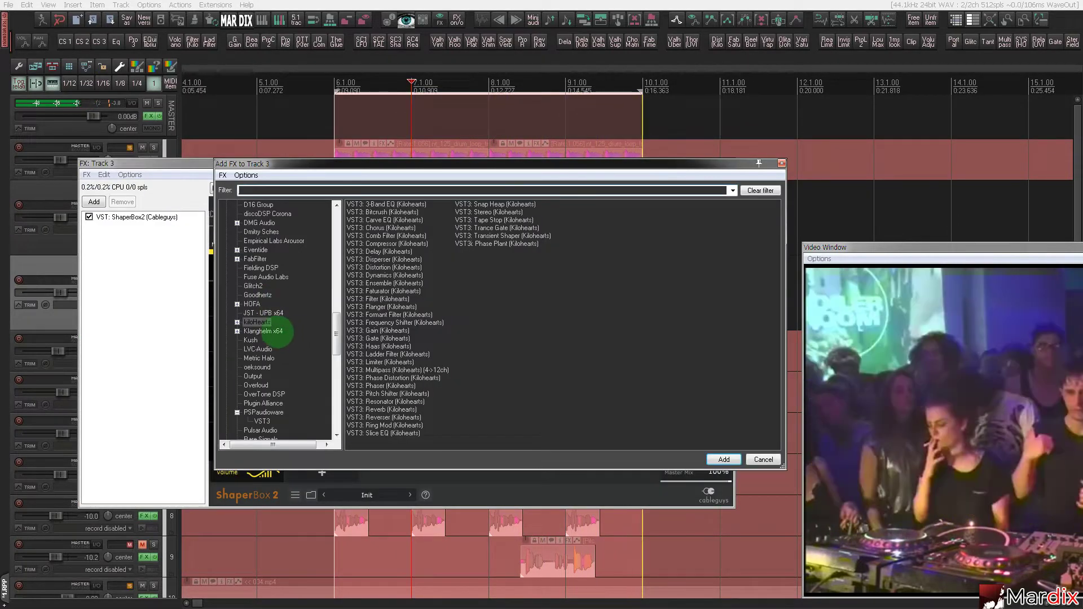
double_click(377, 214)
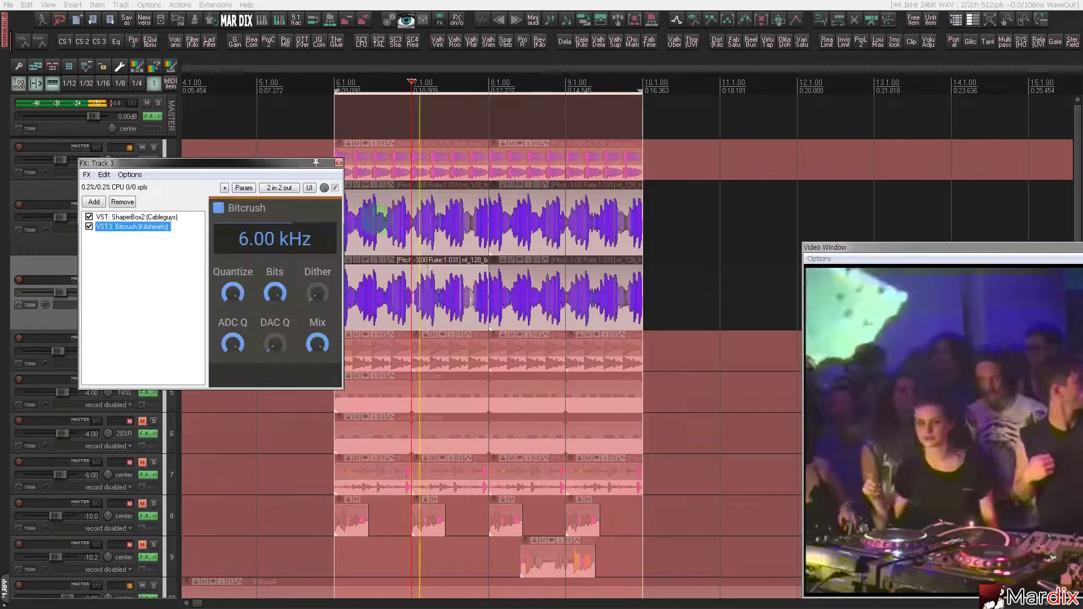
- Set Bitcrush on track 3 to 1.98 kHz, lower its Bits and Mix amounts, and close the effects window
mouse_move(269, 246)
left_mouse_down()
mouse_move(269, 262)
mouse_move(274, 244)
left_mouse_up()
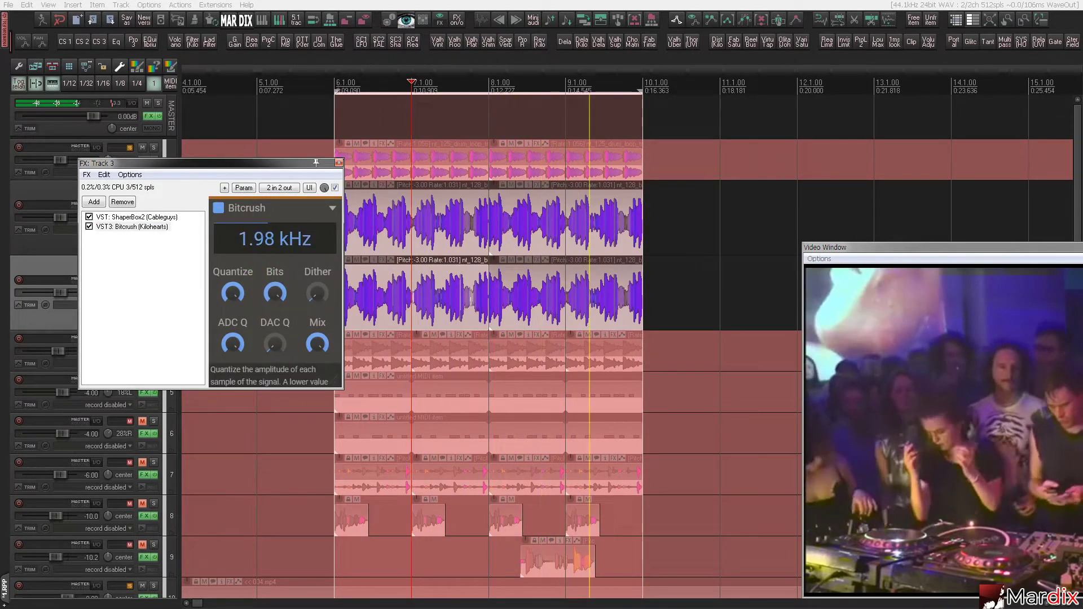
left_click_drag(275, 293, 275, 299)
mouse_move(316, 345)
left_mouse_down()
mouse_move(316, 369)
mouse_move(317, 340)
left_mouse_up()
left_click(316, 346)
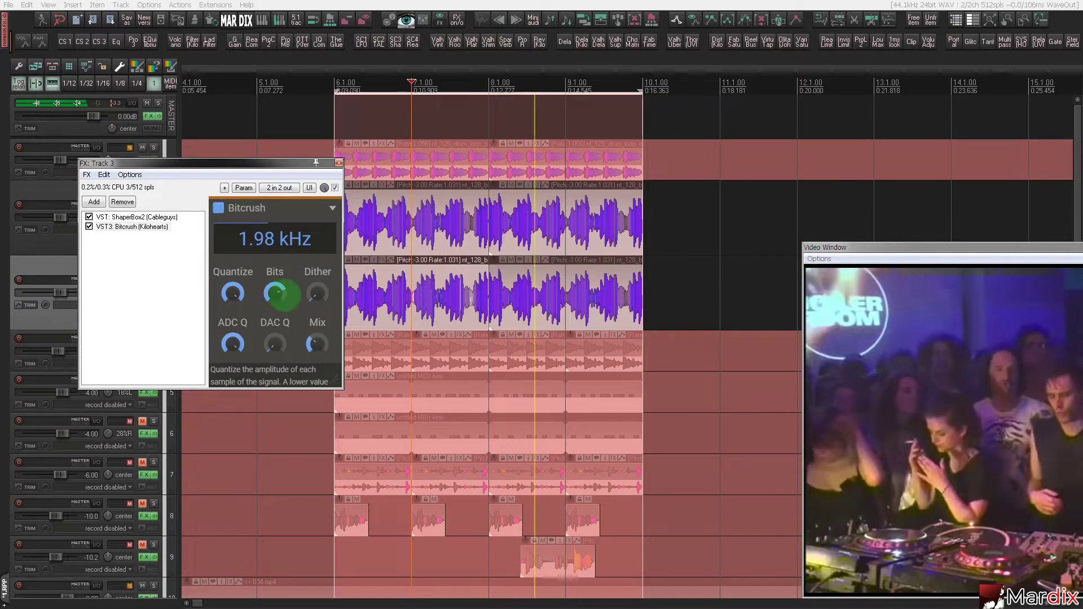
left_click_drag(275, 294, 275, 288)
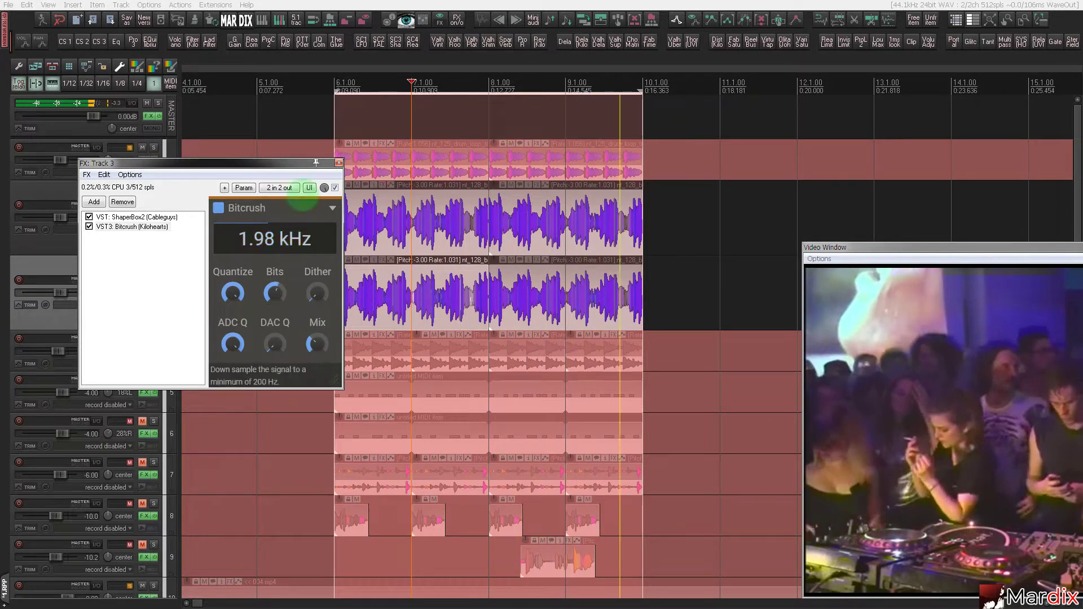
left_click(338, 162)
- Add the Kilohearts Faturator effect to track 2
left_click(187, 225)
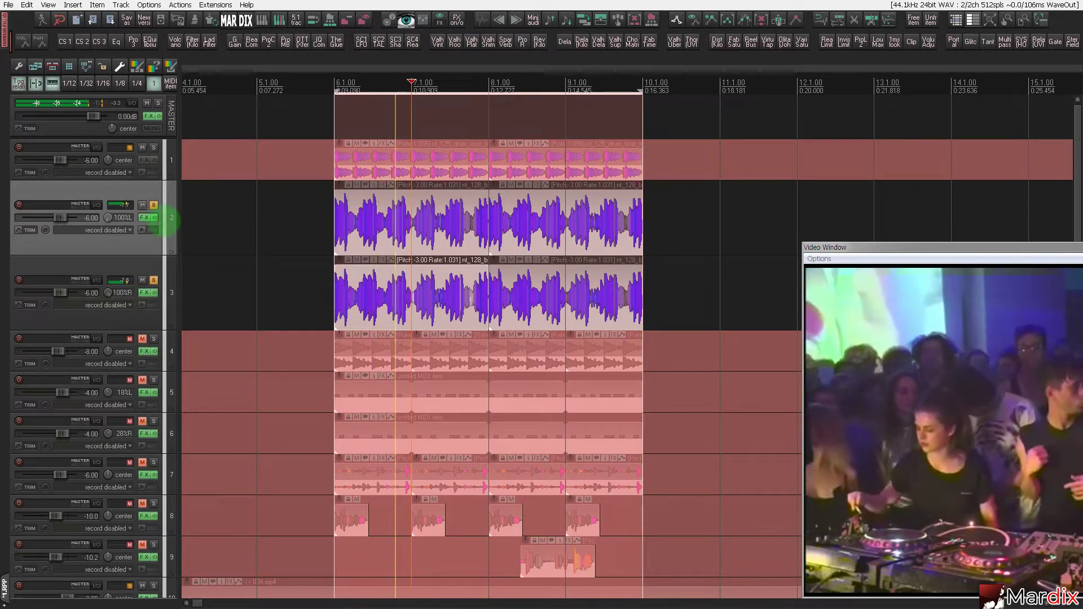
left_click(145, 218)
double_click(145, 254)
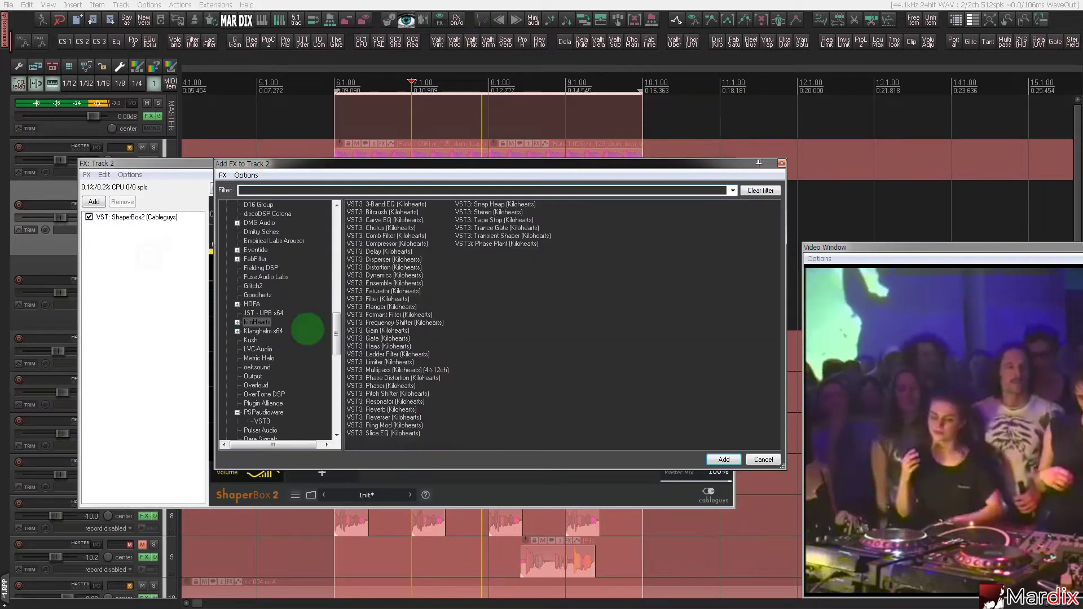
double_click(377, 291)
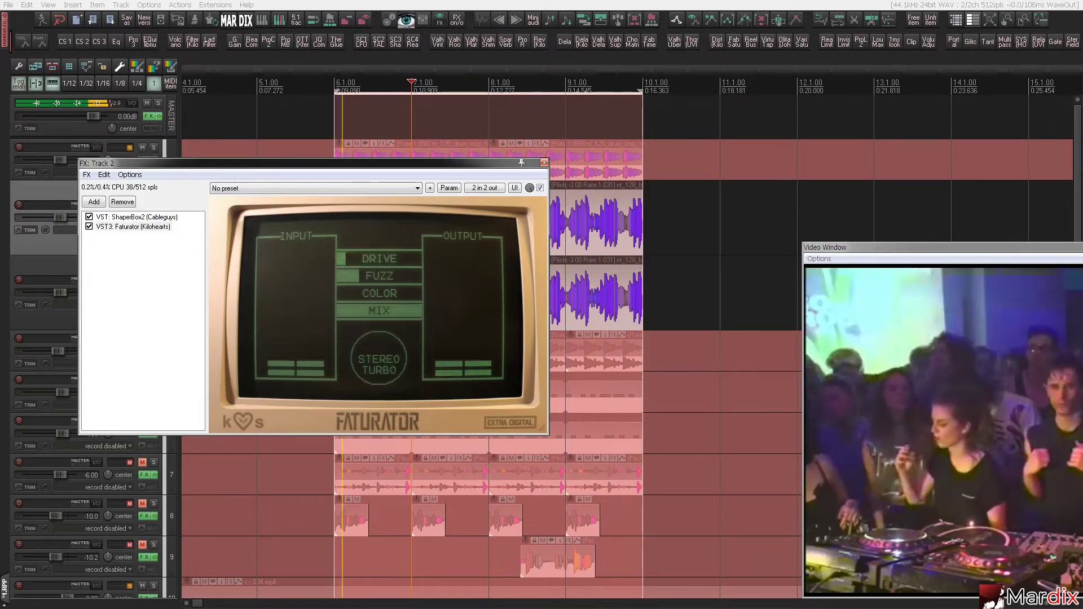
- Shape Faturator with more Drive and Color, no Fuzz and a reduced Mix, and place it before ShaperBox2 in the effects chain
left_click_drag(394, 310, 361, 311)
left_click_drag(386, 350, 386, 336)
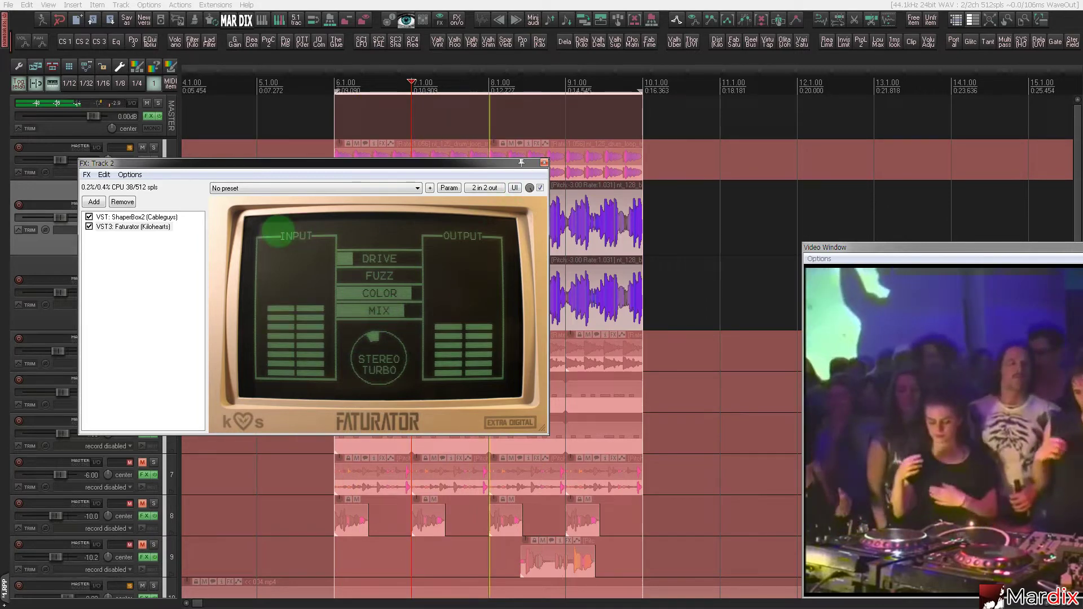
left_click(138, 226)
left_click_drag(136, 227, 95, 218)
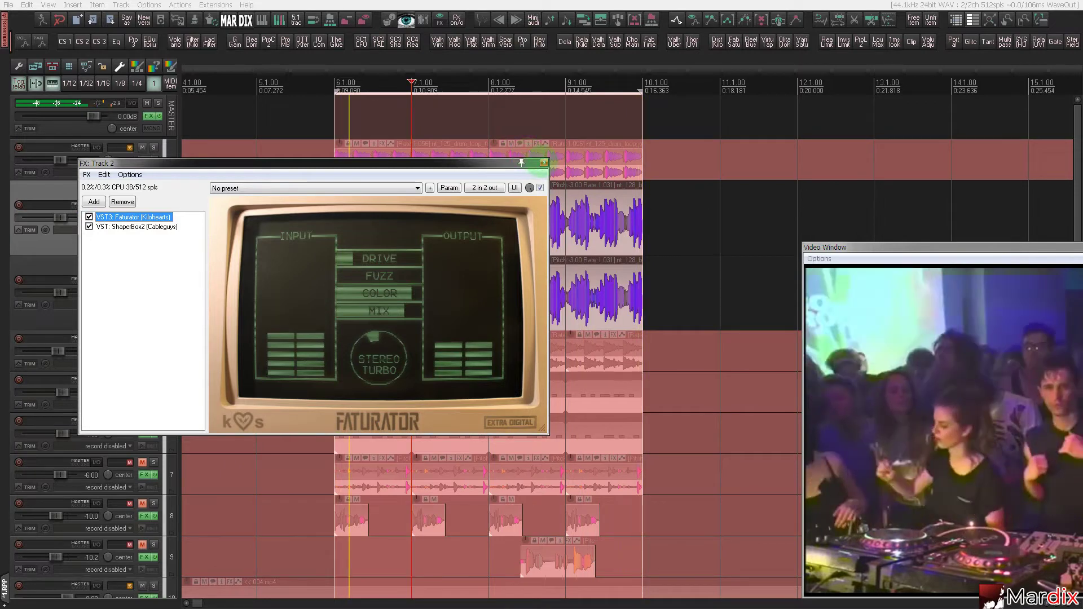
left_click(544, 163)
- Turn off solo on tracks 2 and 3 to hear them together with the drum loop
left_click(153, 205)
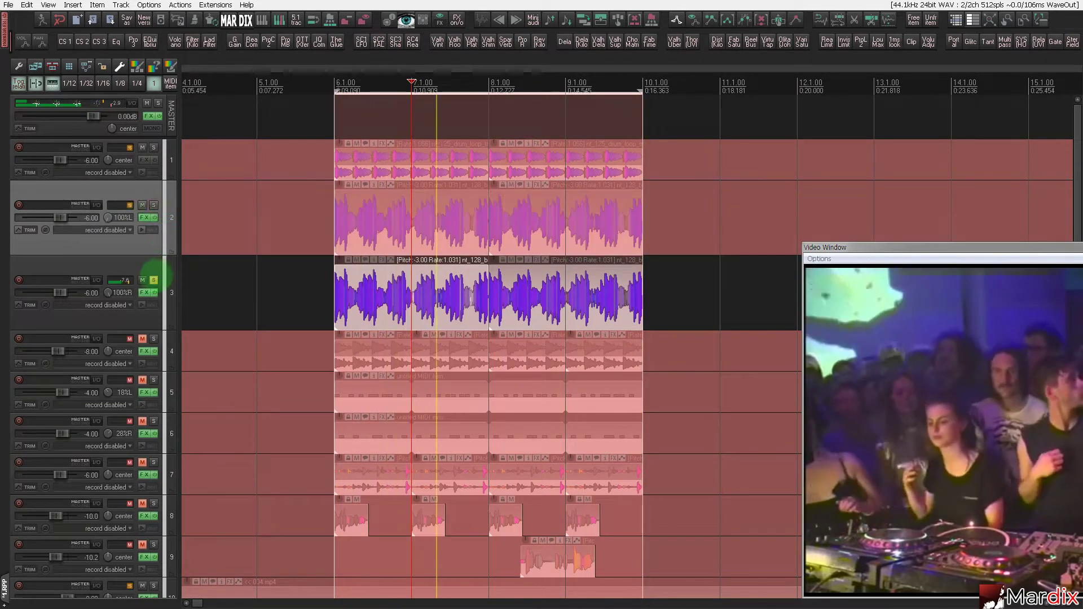
left_click(153, 279)
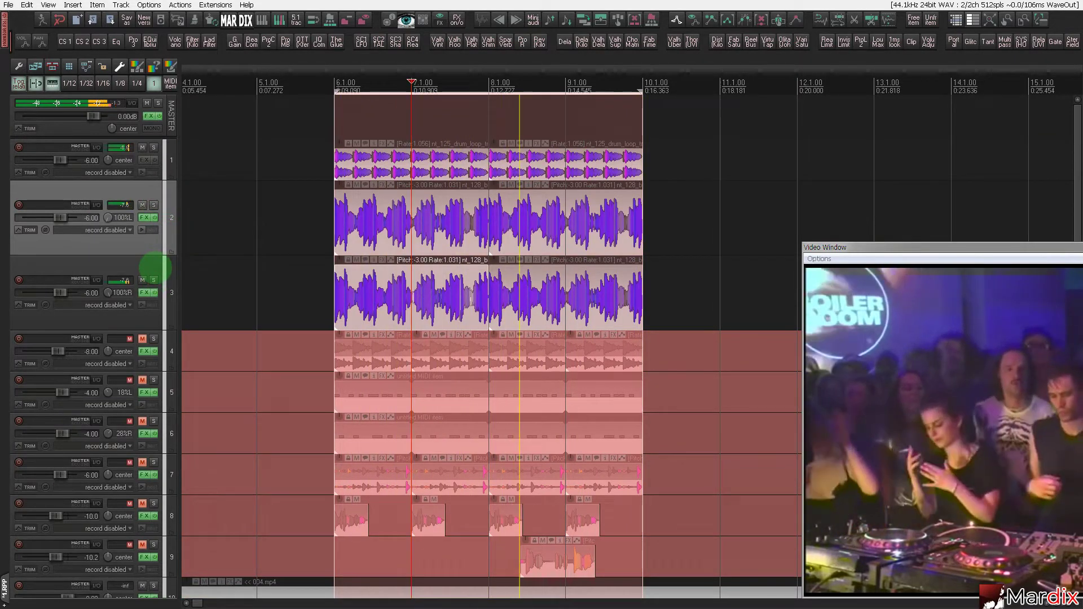
scroll(242, 265, "down", 2)
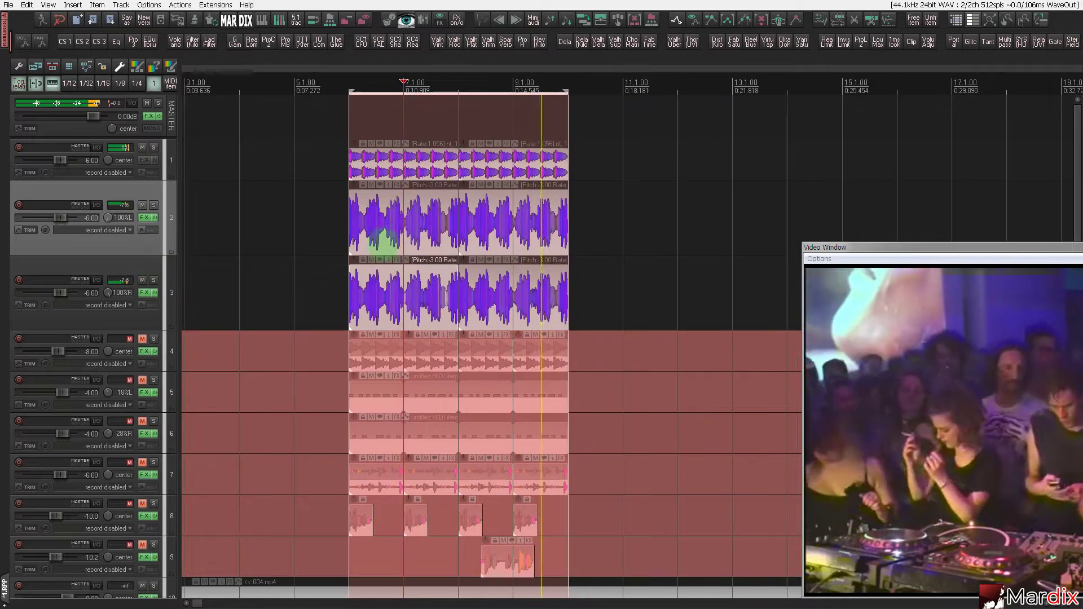
scroll(109, 307, "down", 3)
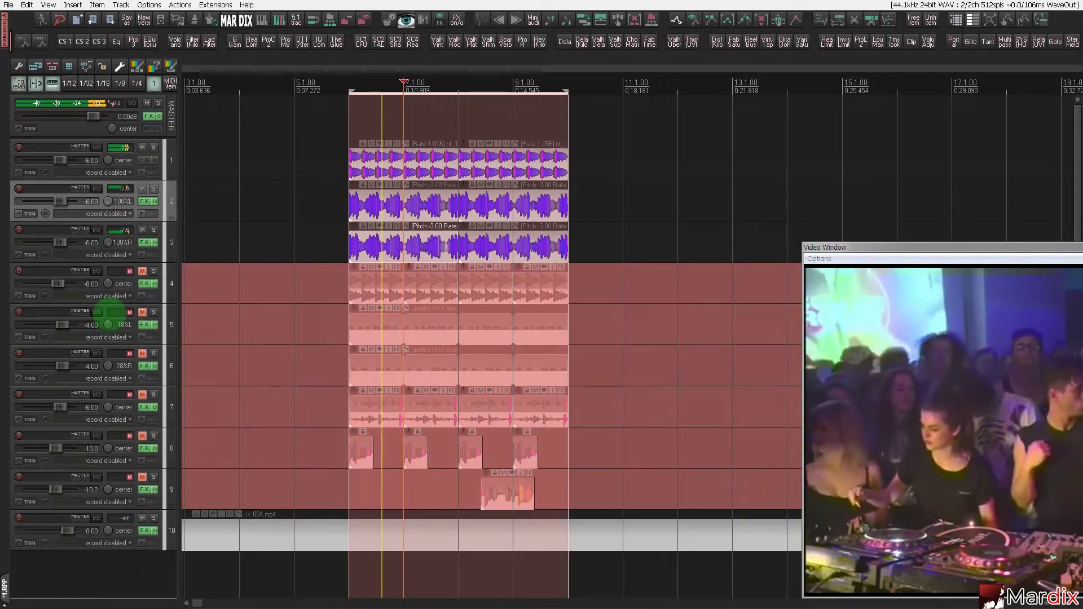
left_click(161, 270)
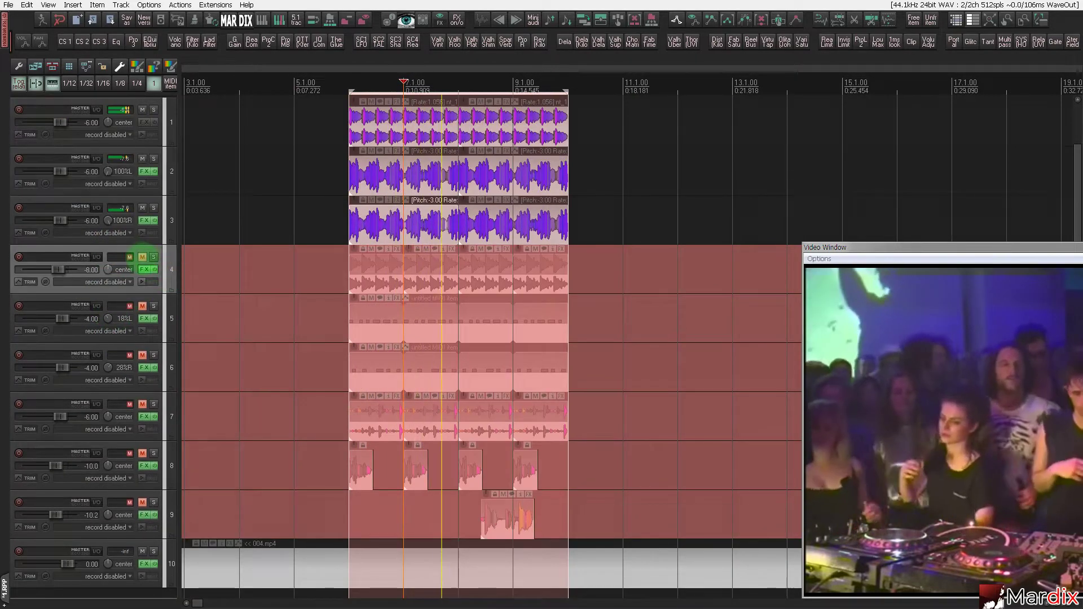
left_click(142, 256)
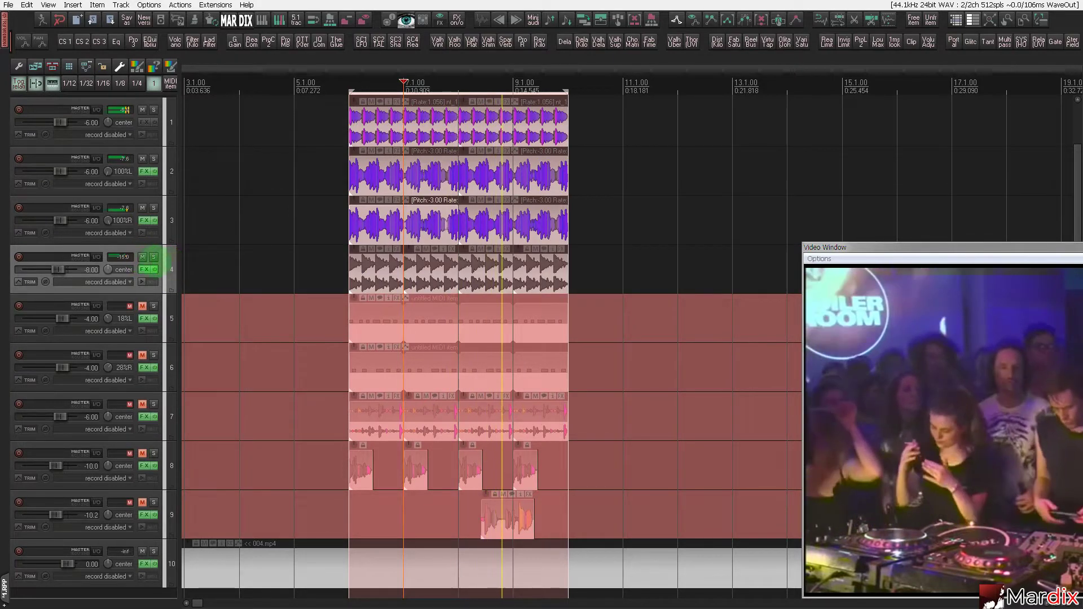
left_click(142, 257)
- Unmute and select track 5 with the MIDI items
left_click(143, 306)
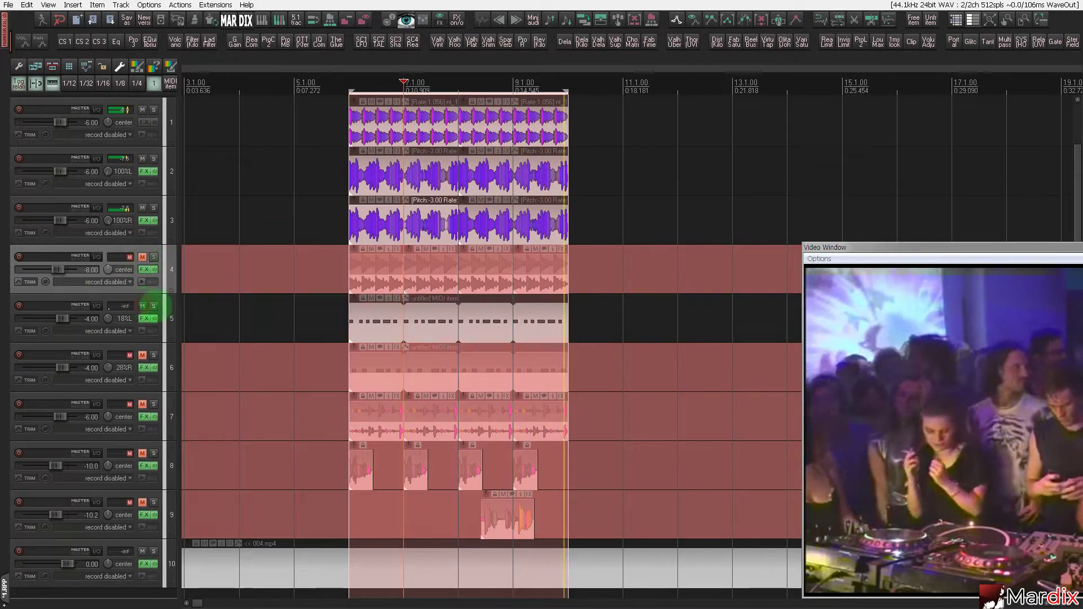
left_click(171, 308)
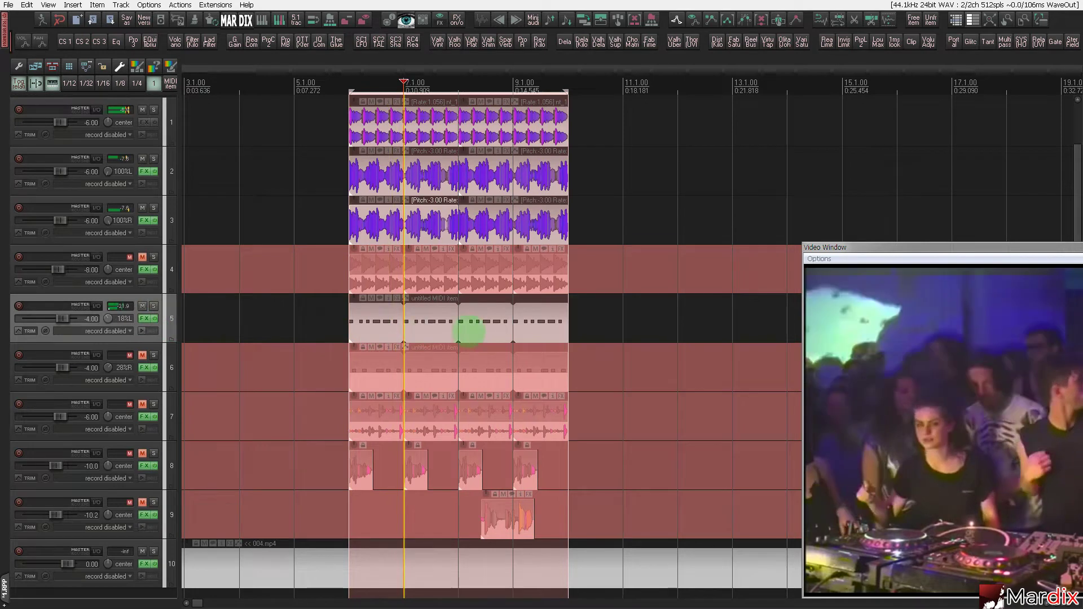
left_click_drag(471, 79, 456, 79)
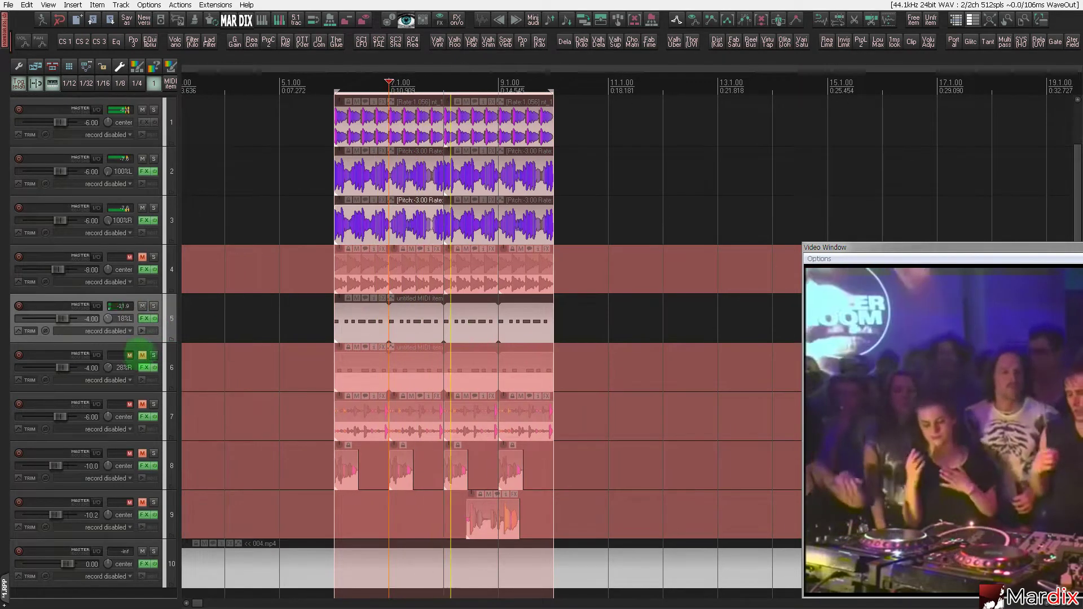
- Enable the FabFilter Pro-R reverb in the master track's effects chain
scroll(127, 107, "up", 1)
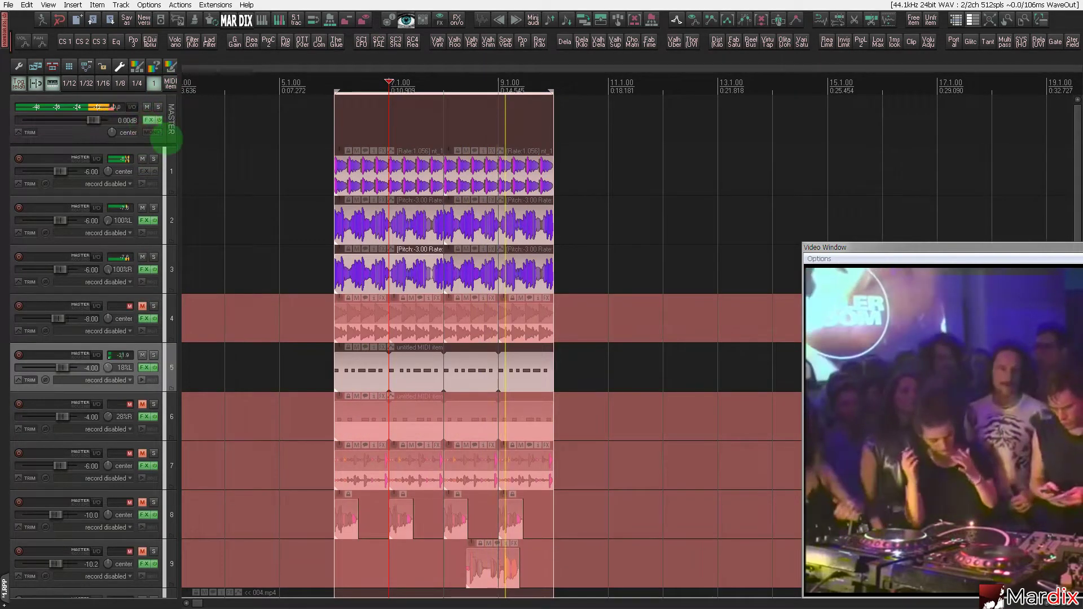
left_click(149, 120)
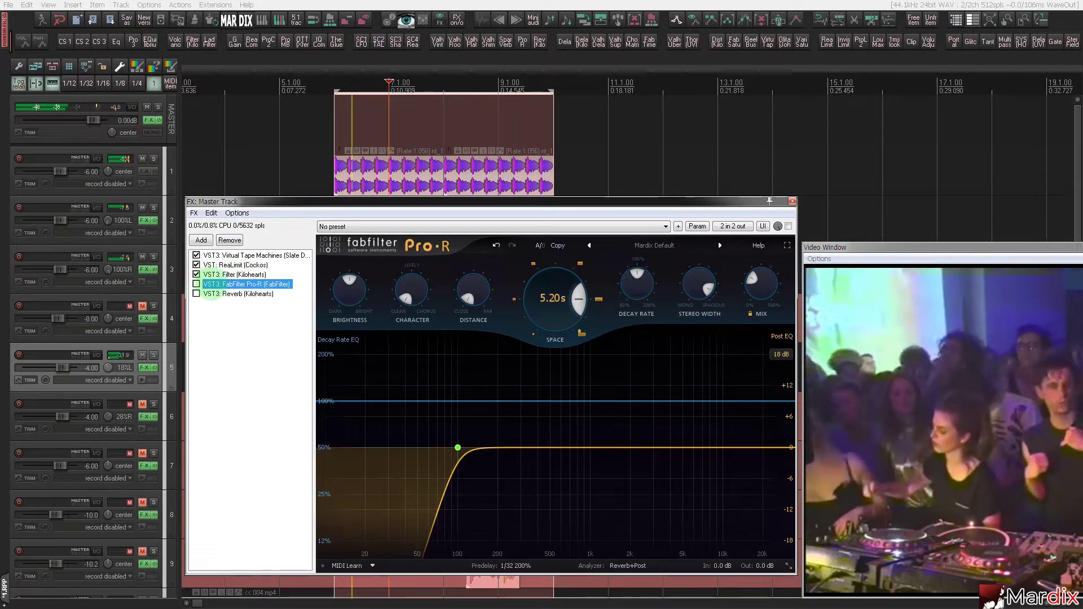
left_click(196, 284)
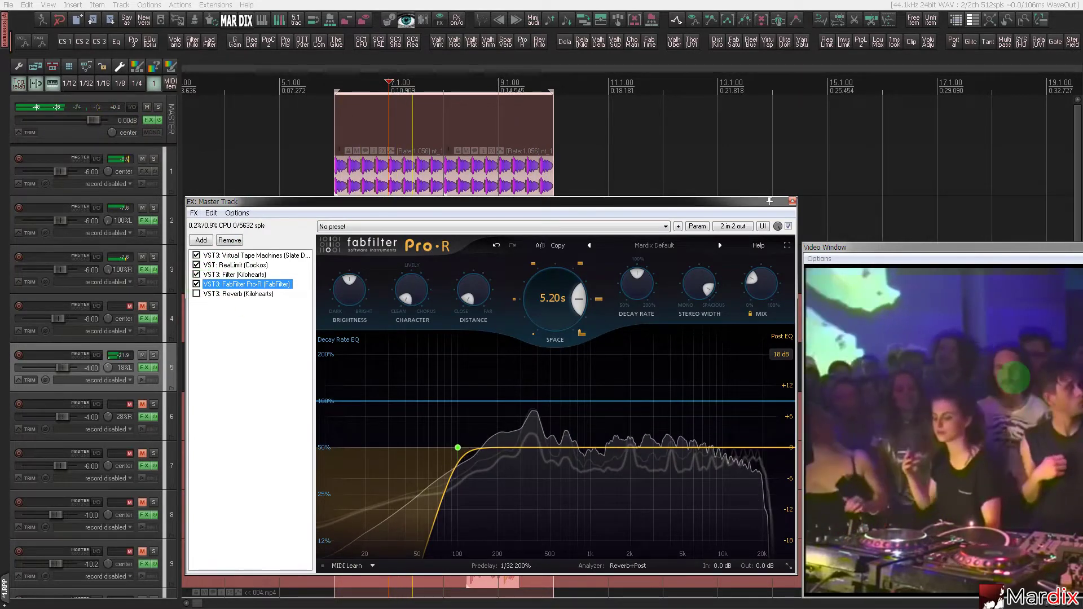
left_click(980, 249)
left_click(752, 280)
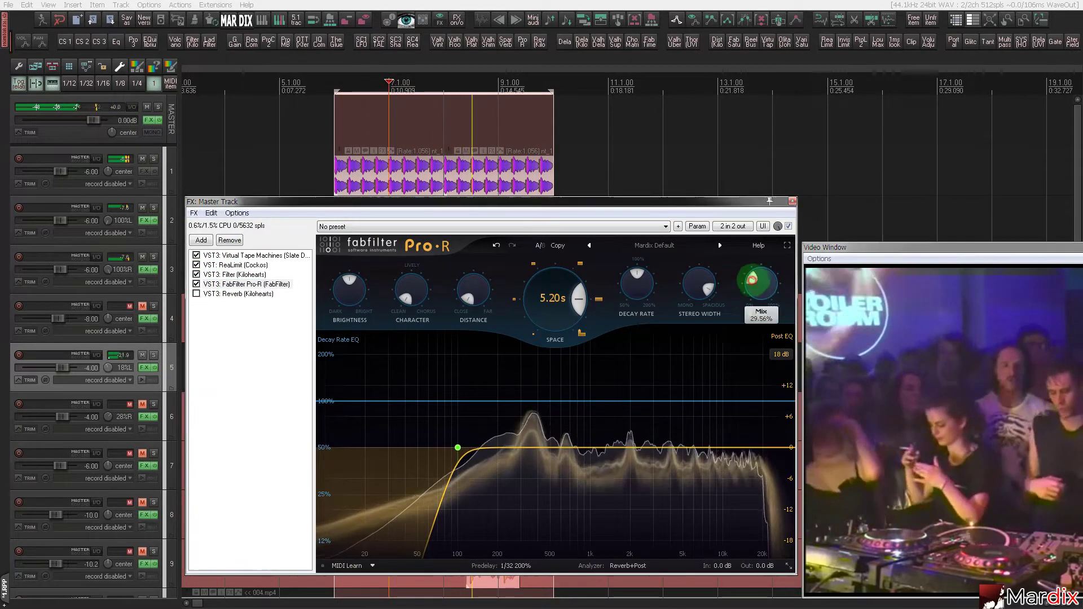
- Try a shorter predelay offset in Pro-R, restore it to 200%, and bypass the Kilohearts Filter on the master track
mouse_move(516, 566)
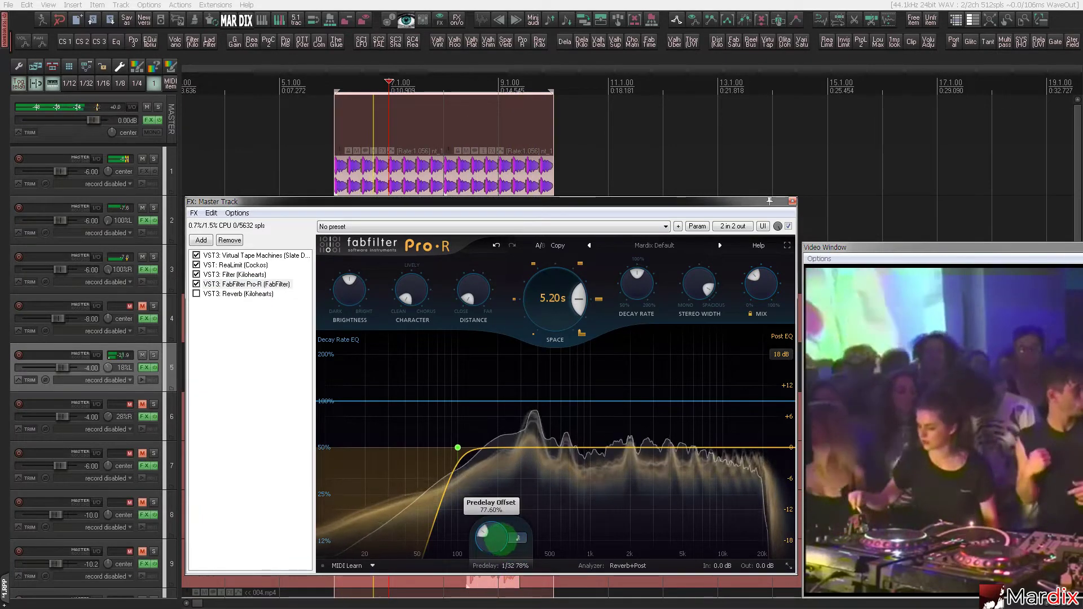
left_click_drag(500, 539, 500, 543)
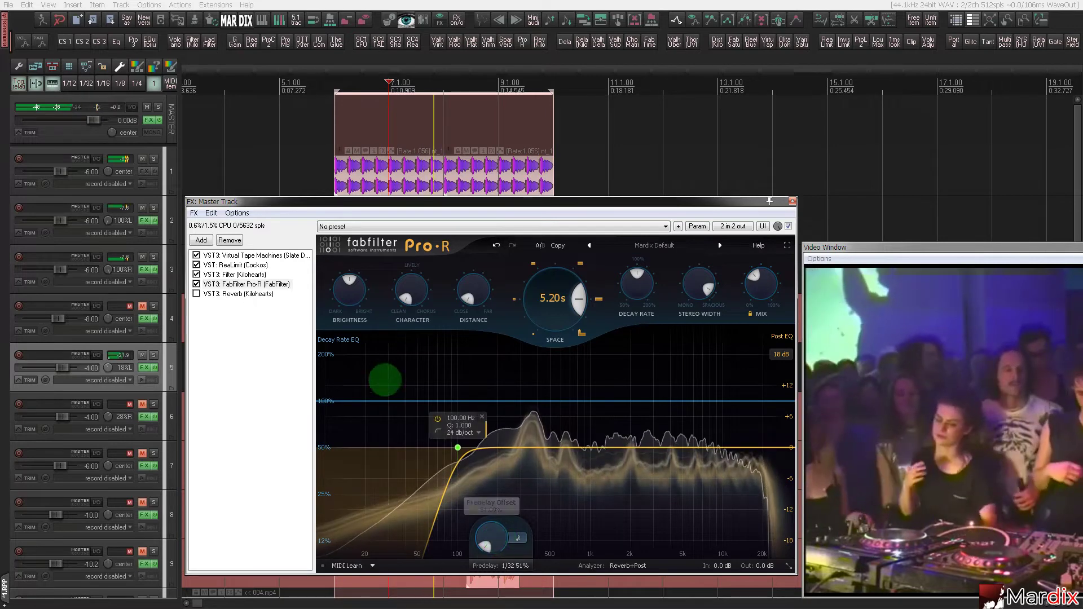
mouse_move(514, 562)
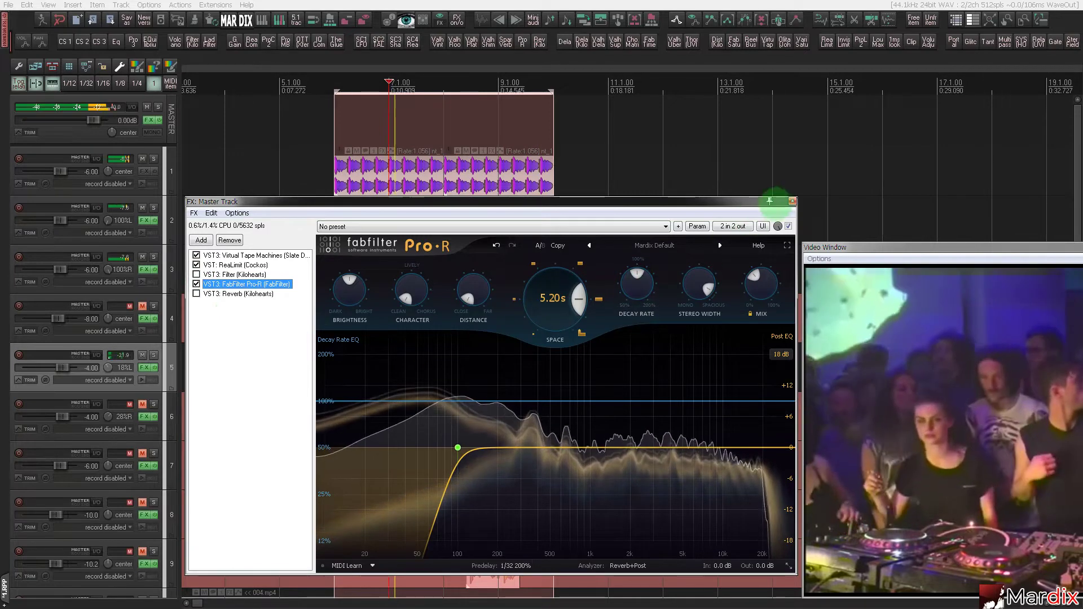
left_click(792, 201)
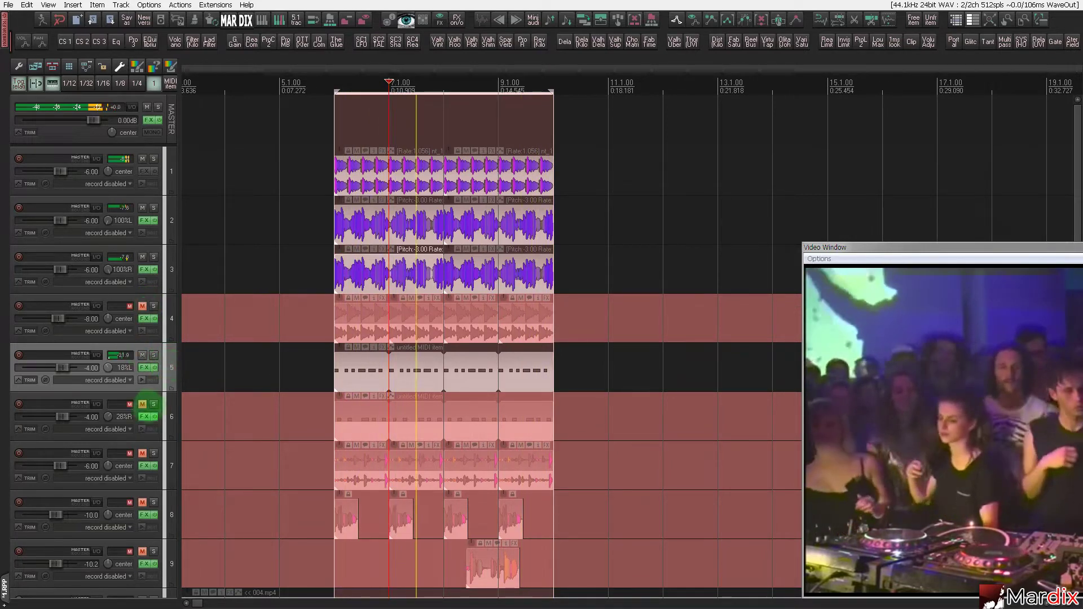
- Unmute and select track 6, and bypass Pro-R on the master track
left_click(143, 404)
left_click(171, 406)
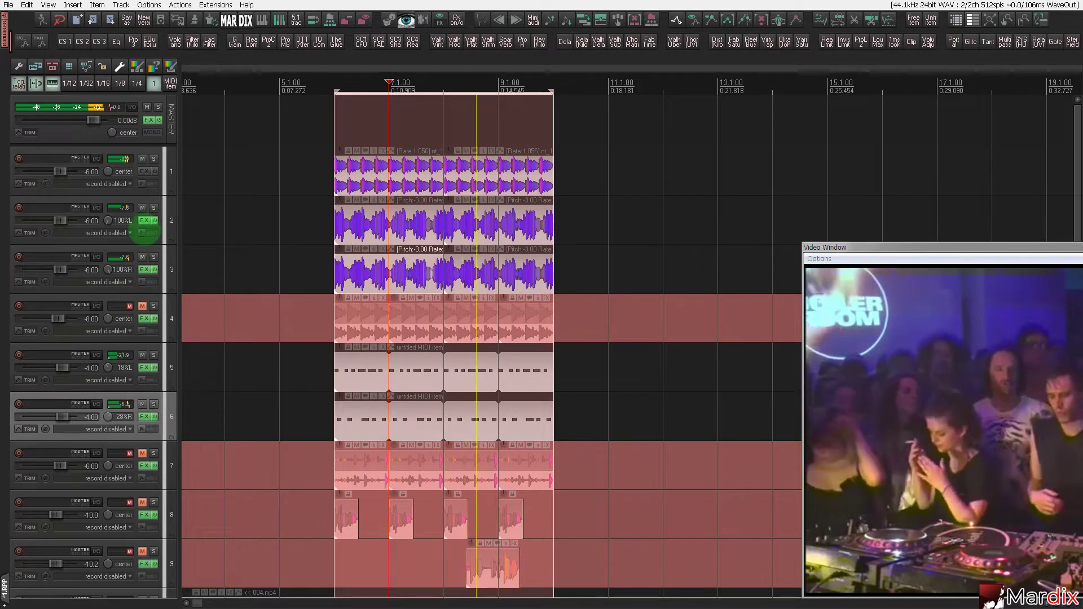
left_click(149, 120)
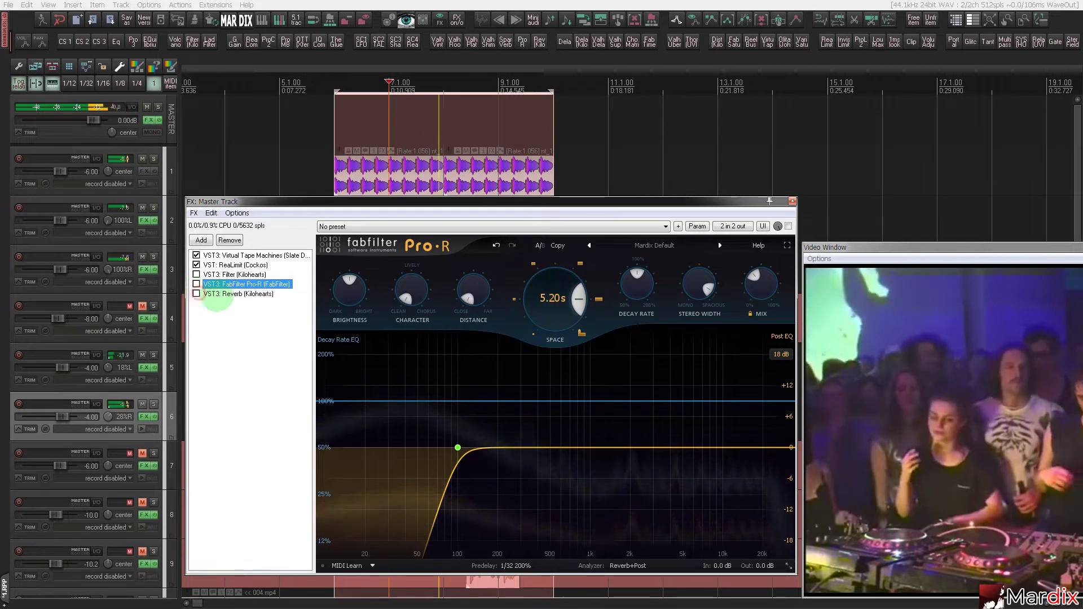
left_click(792, 200)
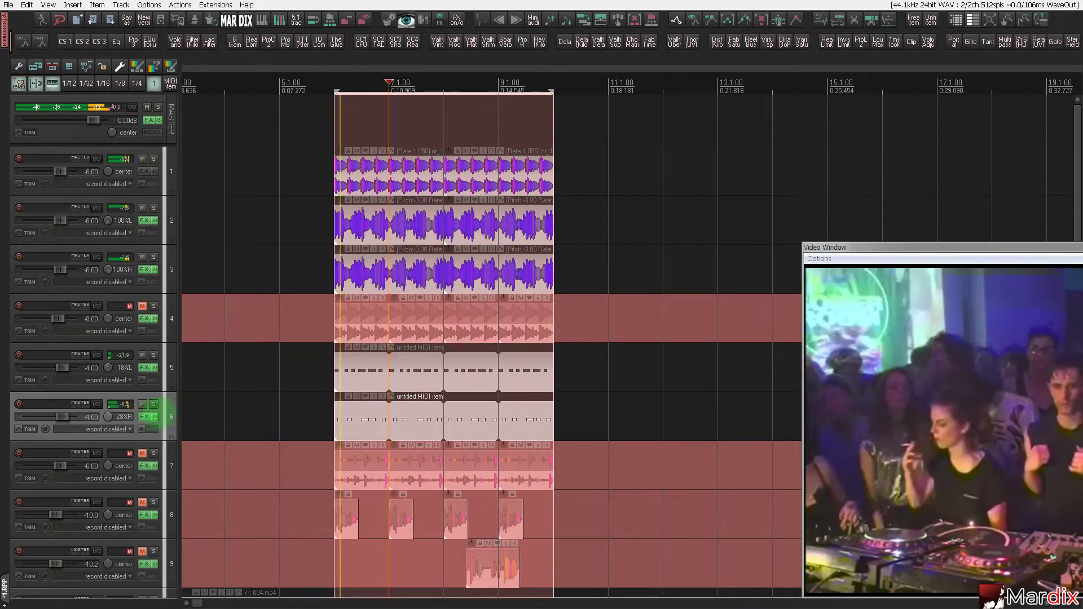
- Unmute and select track 4
scroll(155, 414, "down", 1)
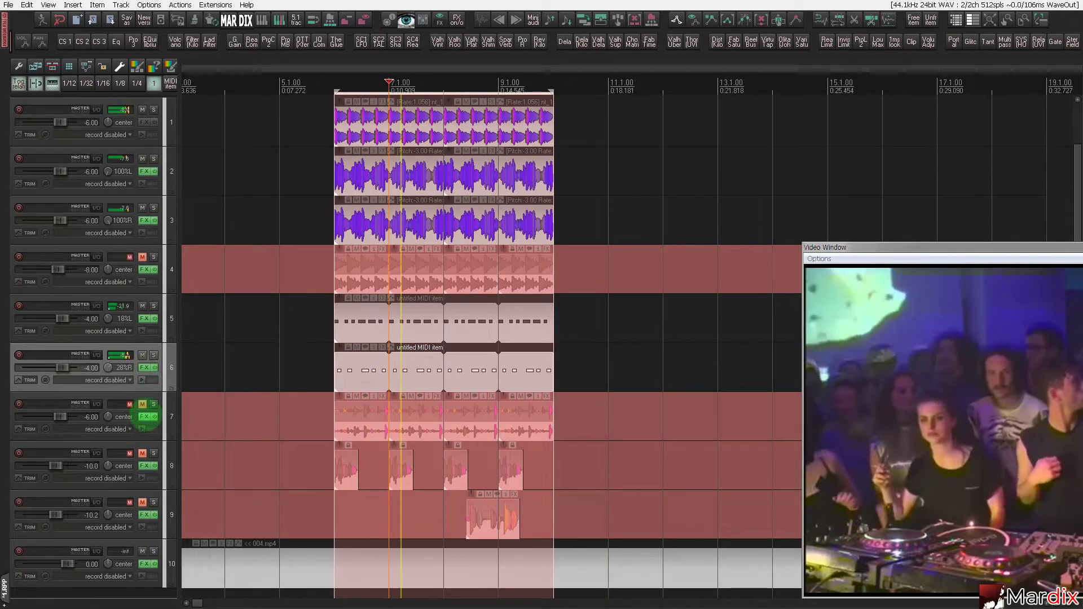
scroll(146, 354, "up", 1)
left_click(142, 306)
left_click(169, 311)
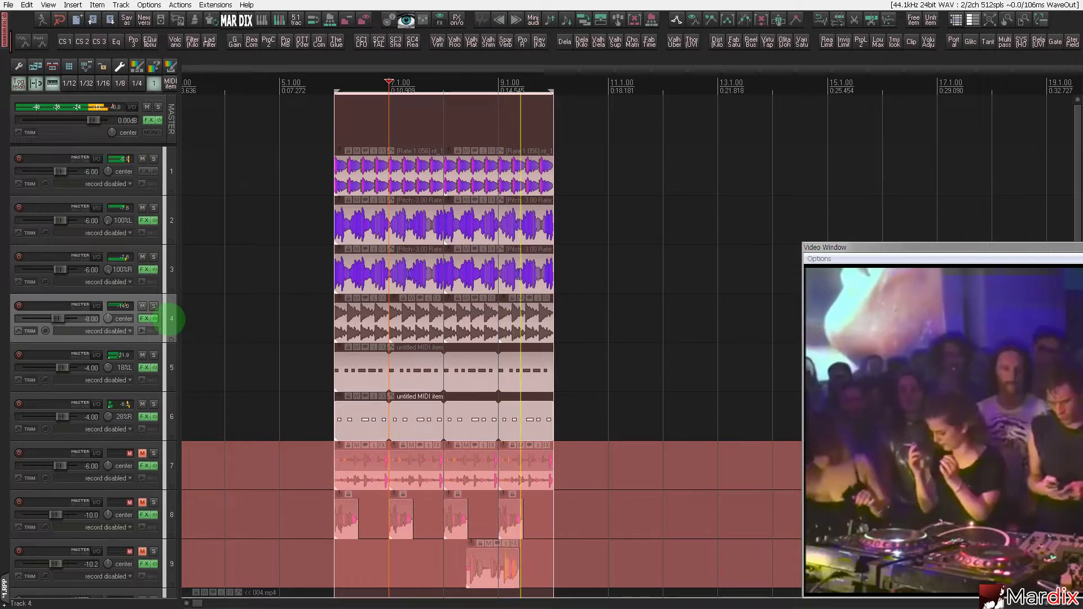
scroll(169, 317, "down", 1)
scroll(167, 317, "up", 1)
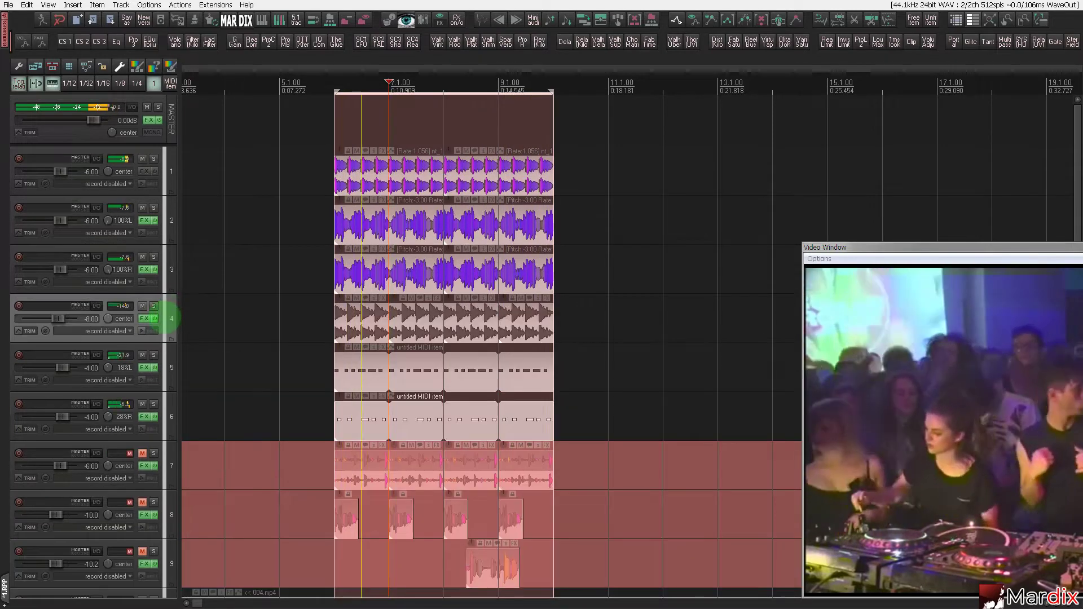
scroll(167, 320, "down", 1)
scroll(169, 321, "up", 1)
- Solo track 4 and split all of its loop items with the custom action Stereo to dual mono
left_click(356, 321)
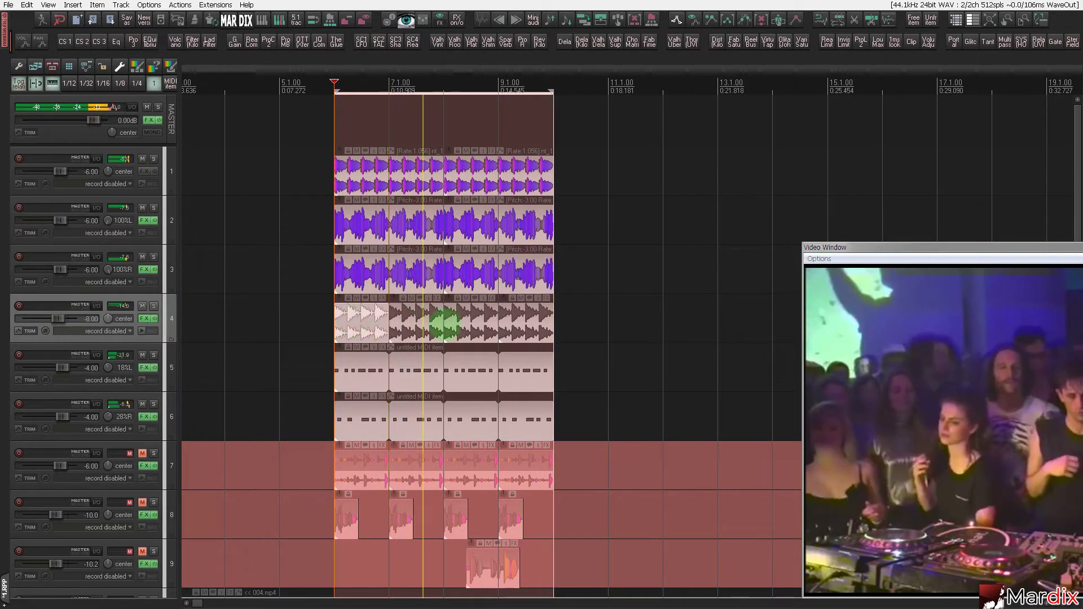
left_click(544, 323, "shift")
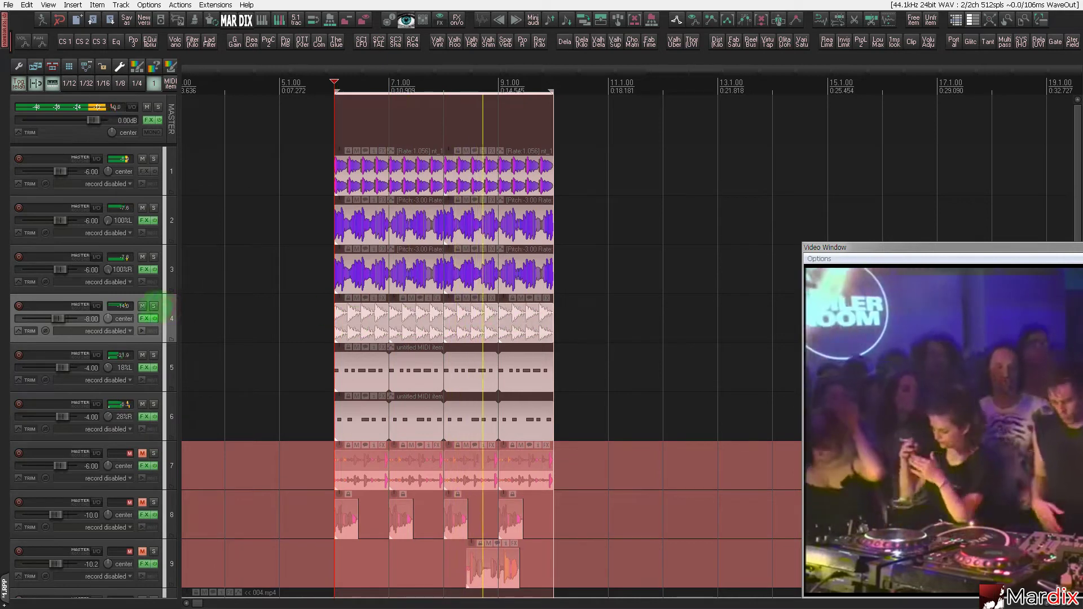
left_click(153, 306)
left_click(180, 4)
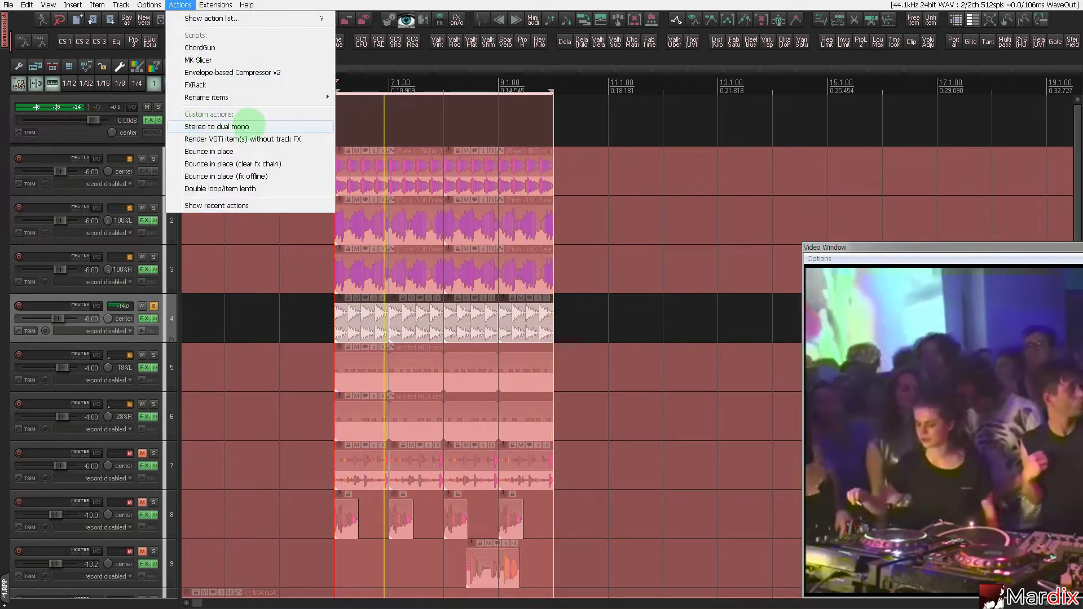
left_click(234, 126)
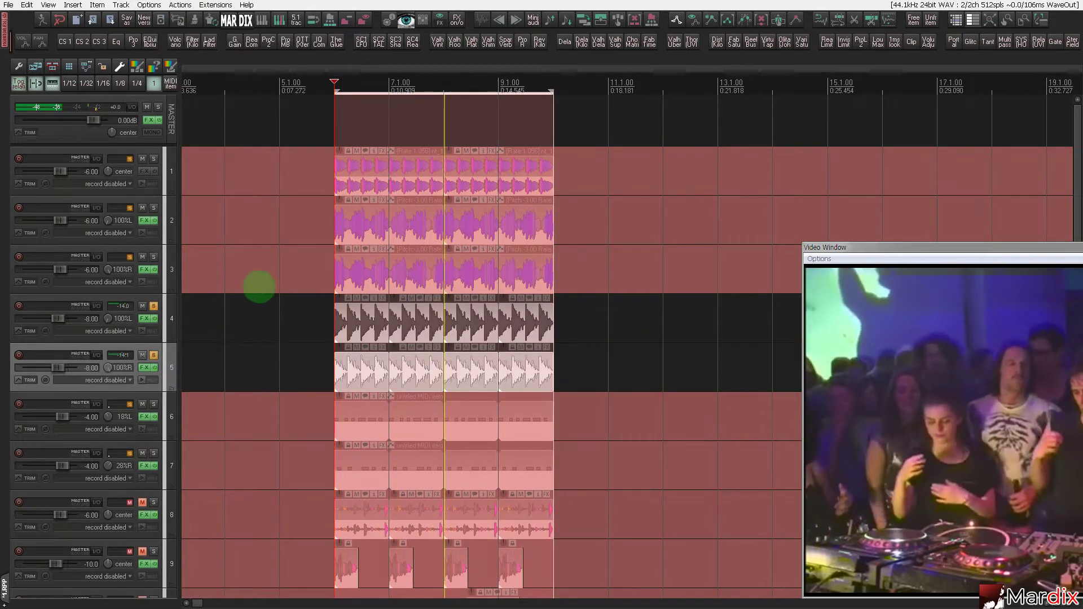
- Turn solo off and back on for the two split tracks 4 and 5 to compare them with the full mix
left_click(153, 355)
left_click(153, 306)
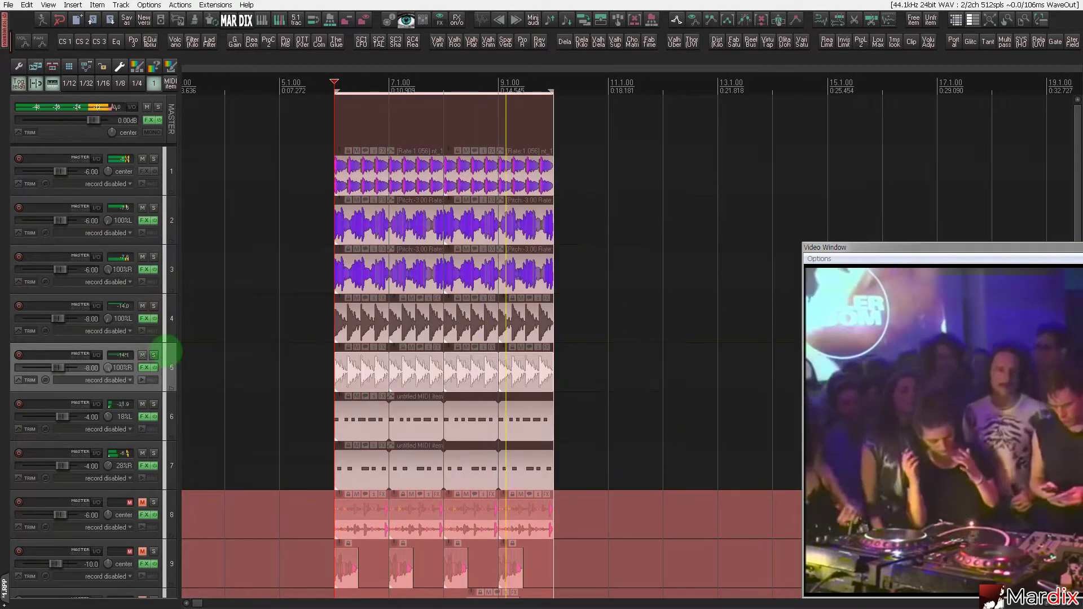
left_click(154, 355)
left_click(153, 305)
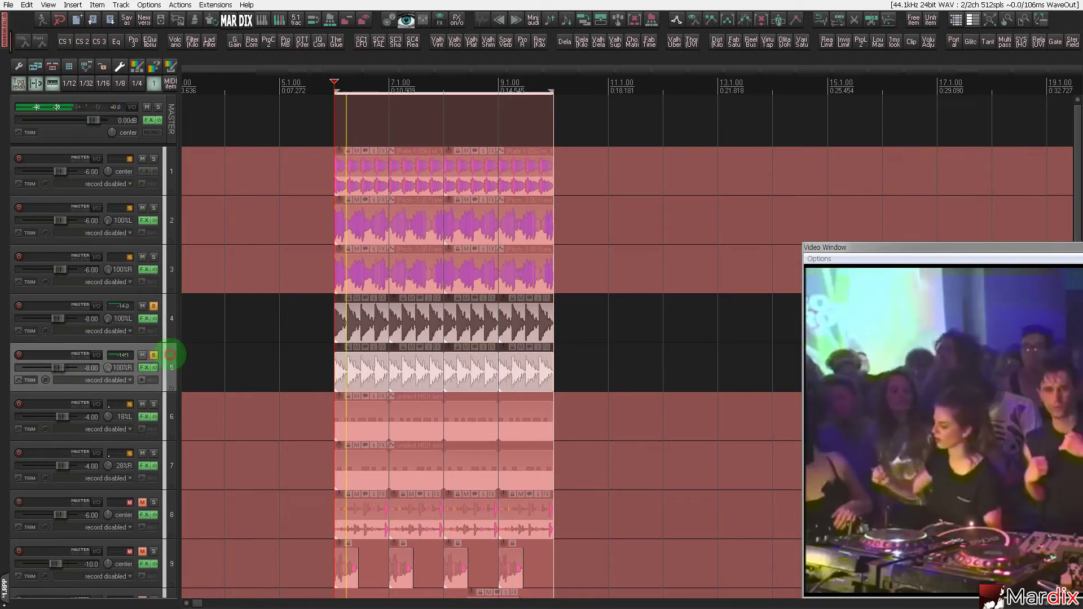
- Add Tantra to track 5, load the Meat and Potatoes 01 preset BE Flanger Wide Delay 04, and set Dry/Wet to 46%
left_click(291, 372)
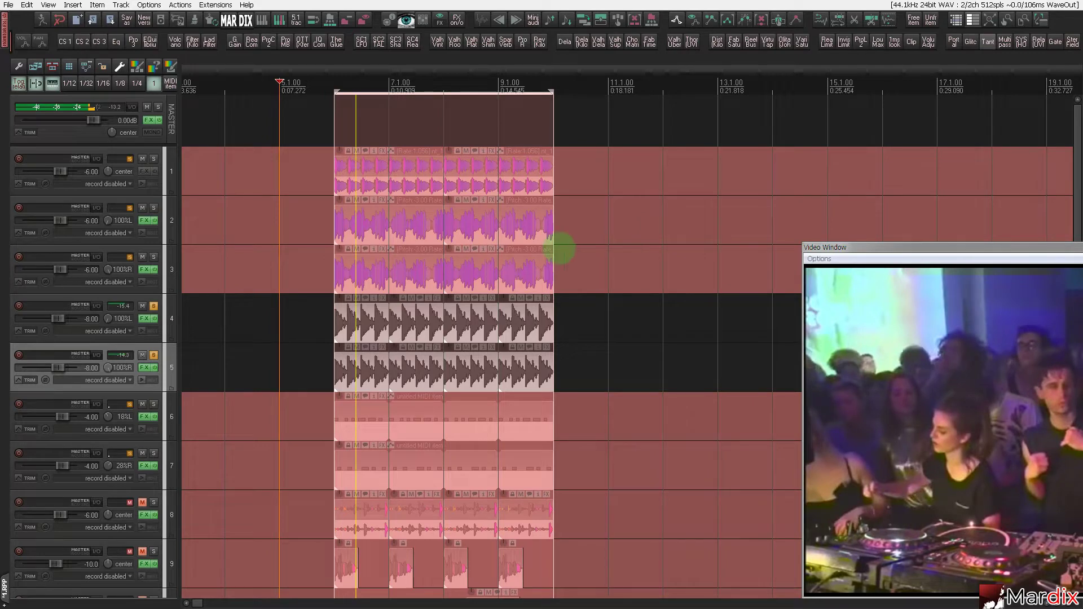
key("shift+f")
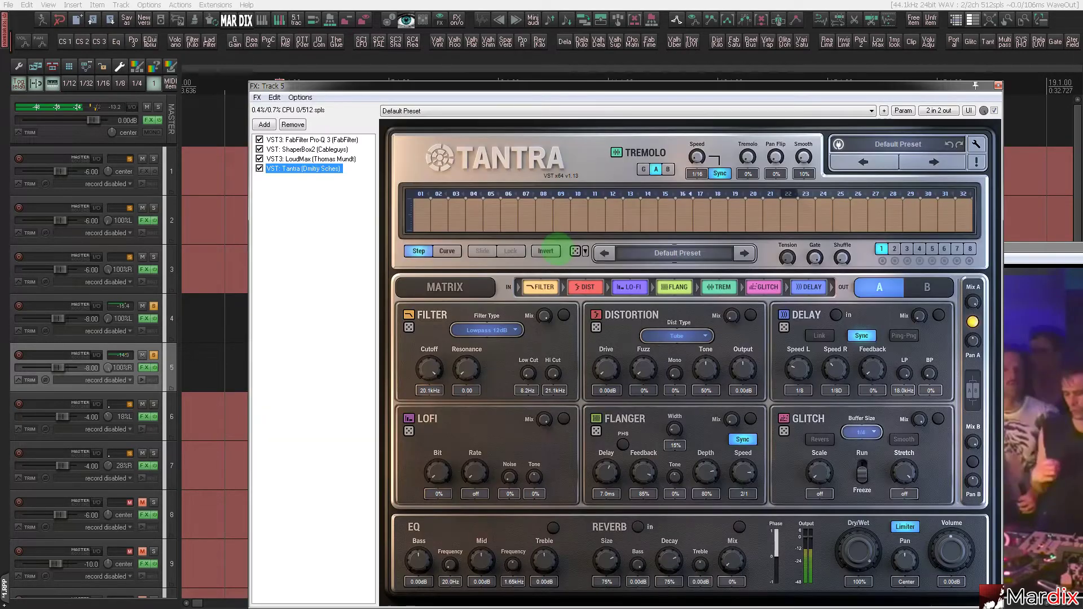
left_click(886, 147)
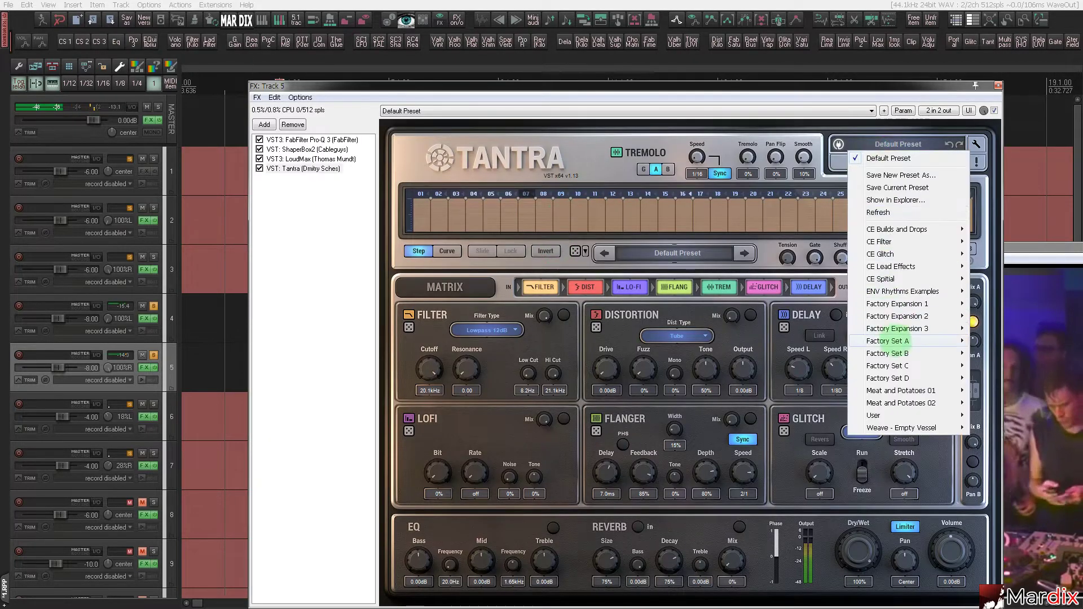
mouse_move(933, 391)
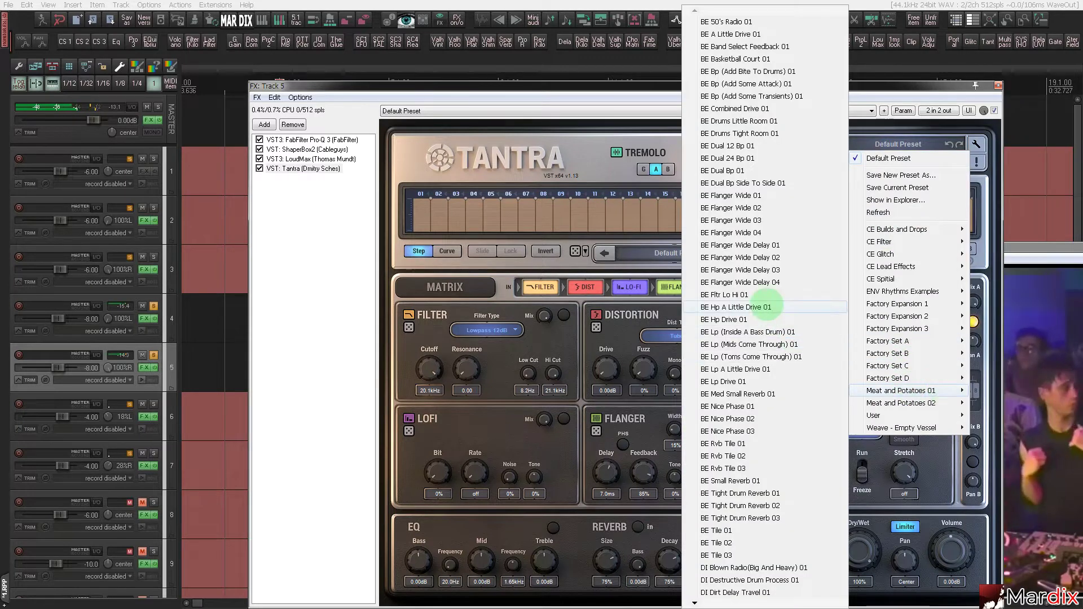
left_click(754, 272)
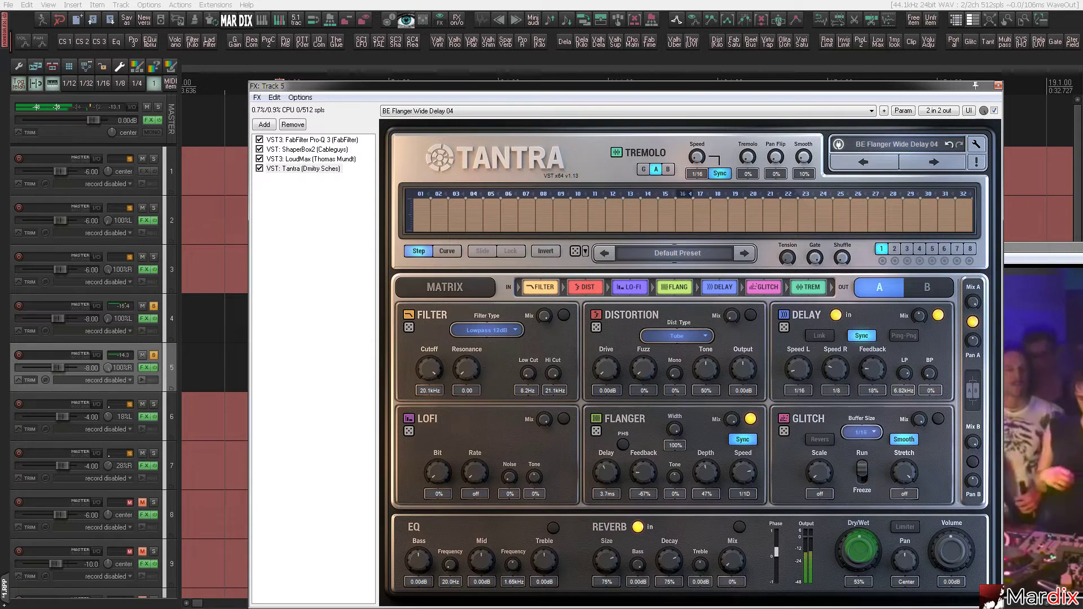
right_click(861, 546)
left_click(876, 588)
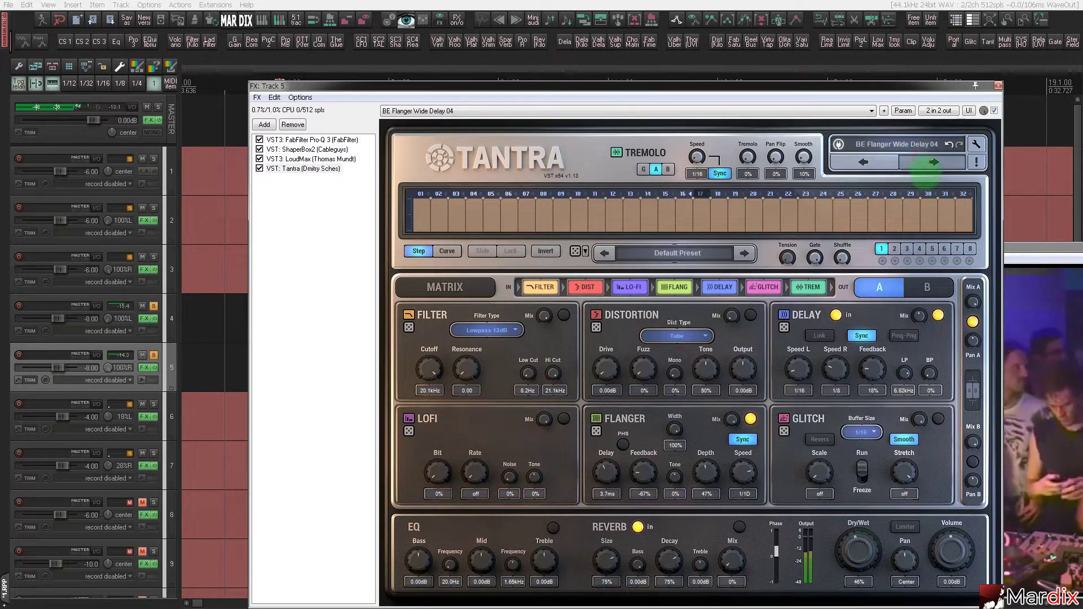
- Audition further Tantra presets on track 5 and load SEQ Elastica from Factory Expansion 2
left_click(914, 164)
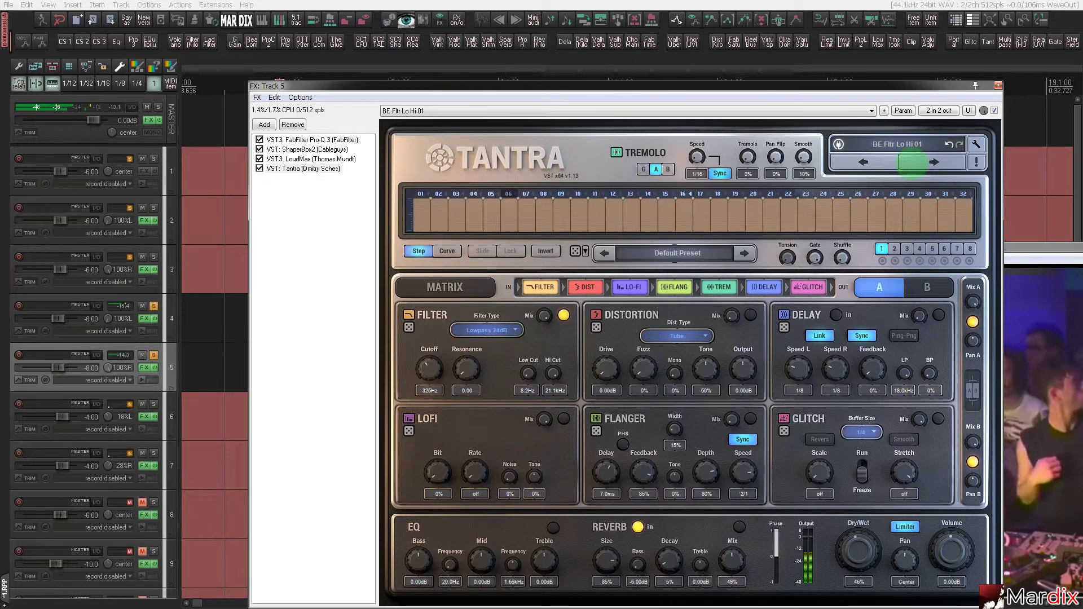
left_click(911, 162)
left_click(910, 146)
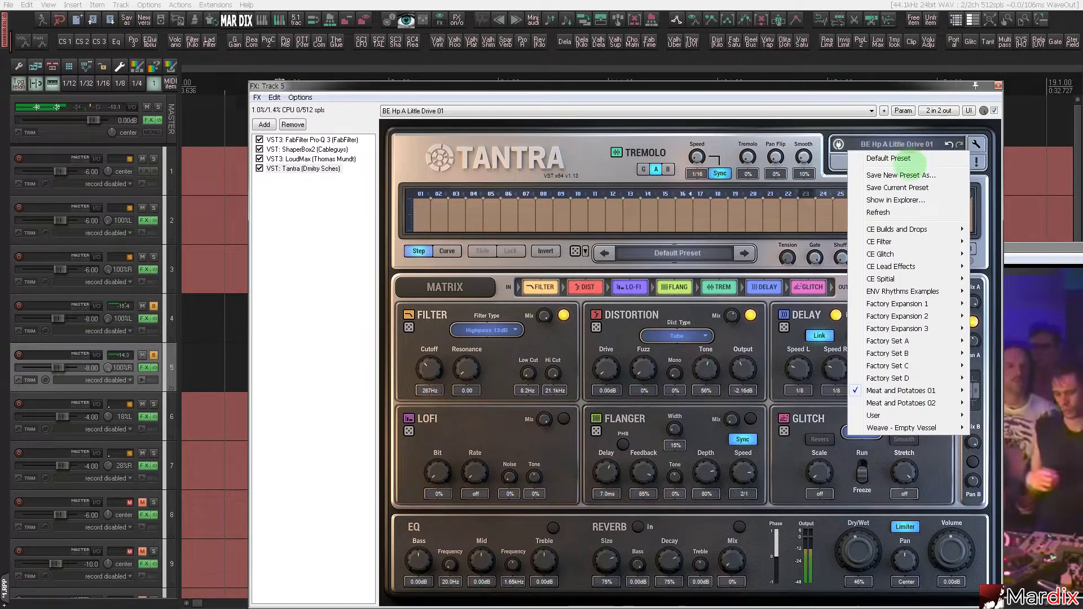
mouse_move(910, 317)
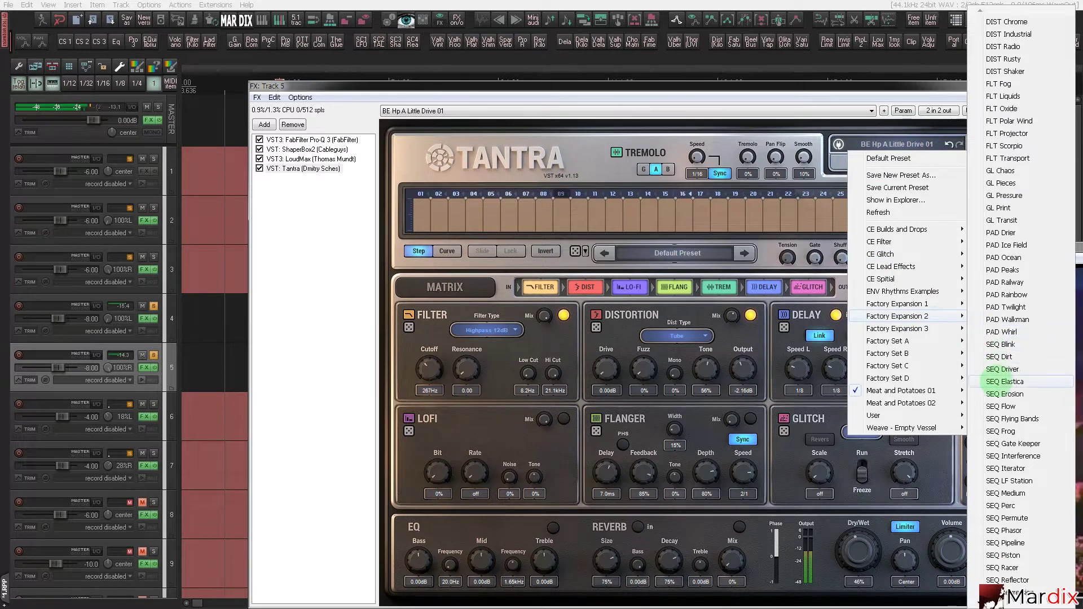
left_click(1001, 382)
left_click(919, 164)
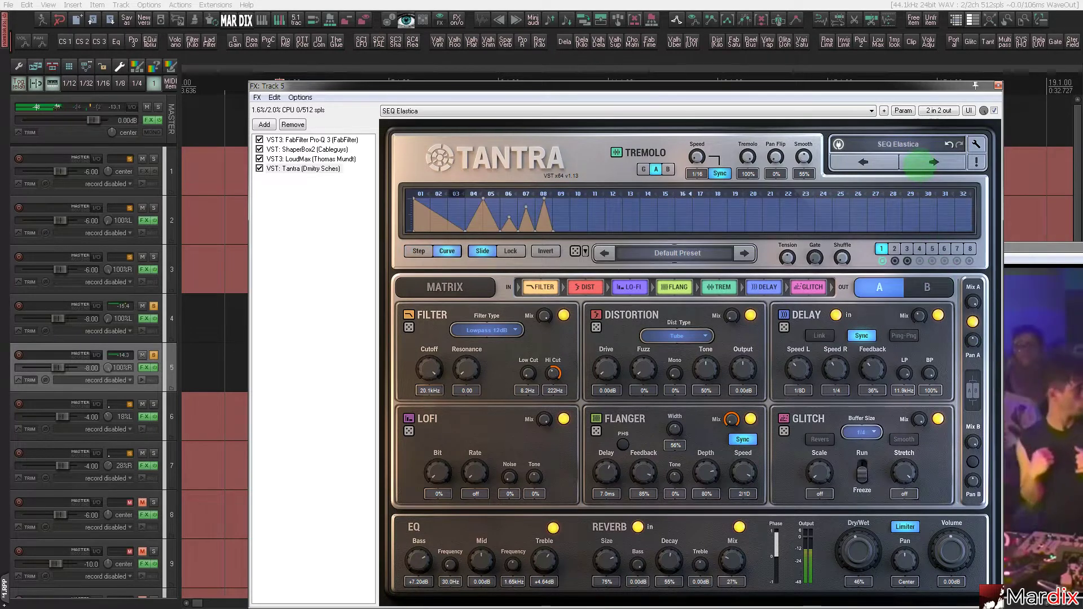
left_click(997, 86)
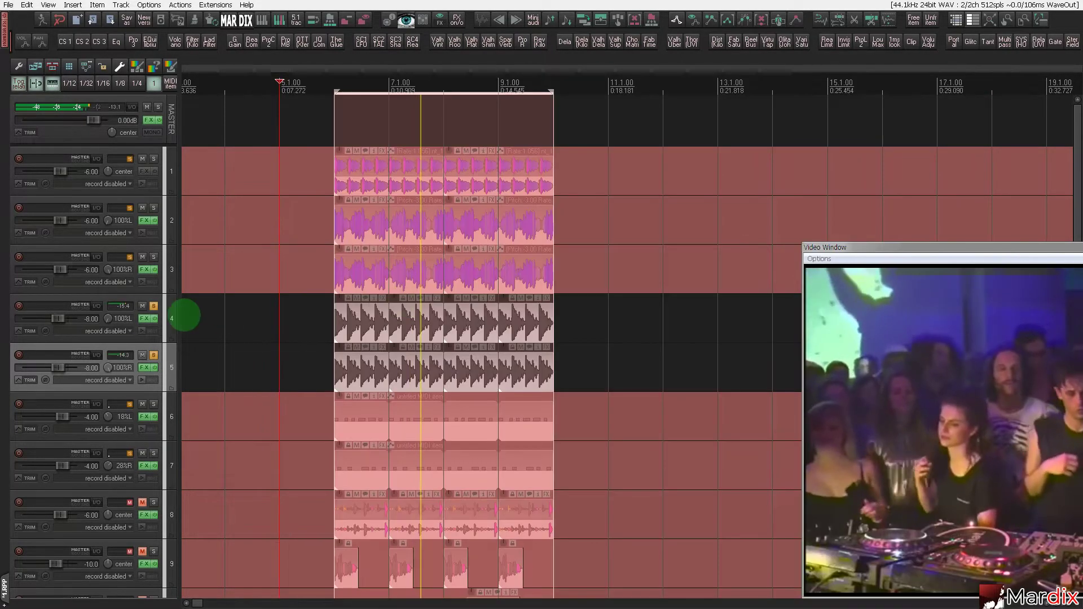
- Add Glitch2 to track 4, randomize its scene, and reduce the effect's Mix
left_click(164, 310)
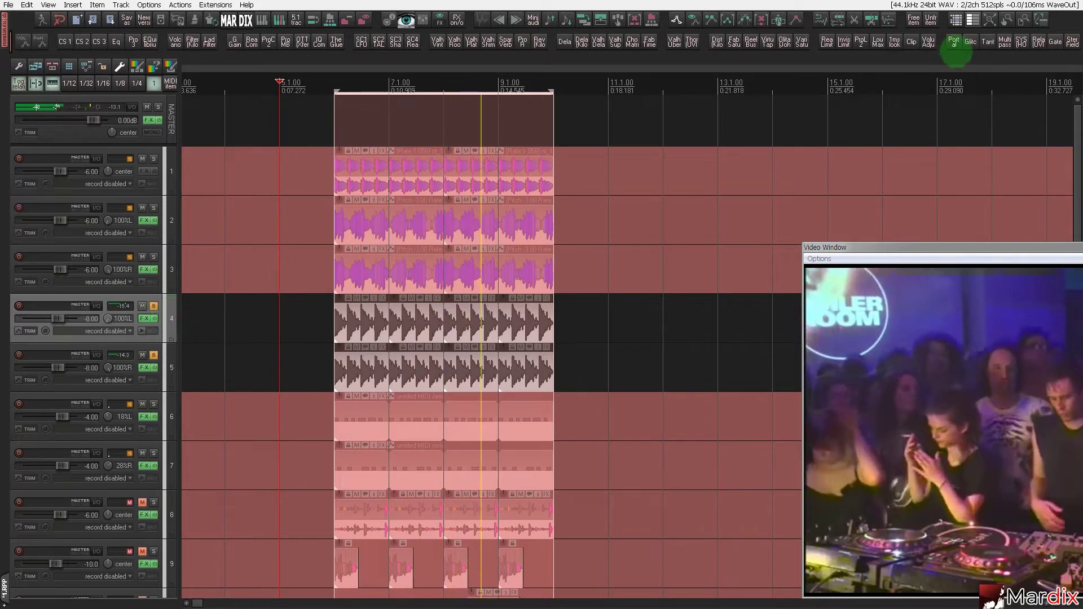
left_click(971, 42)
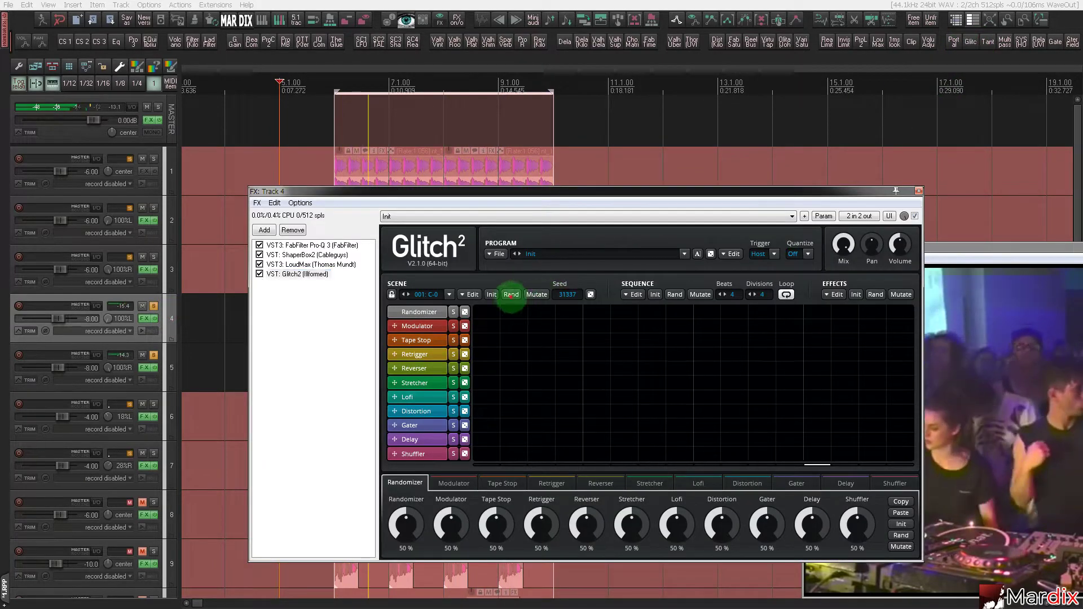
left_click(511, 294)
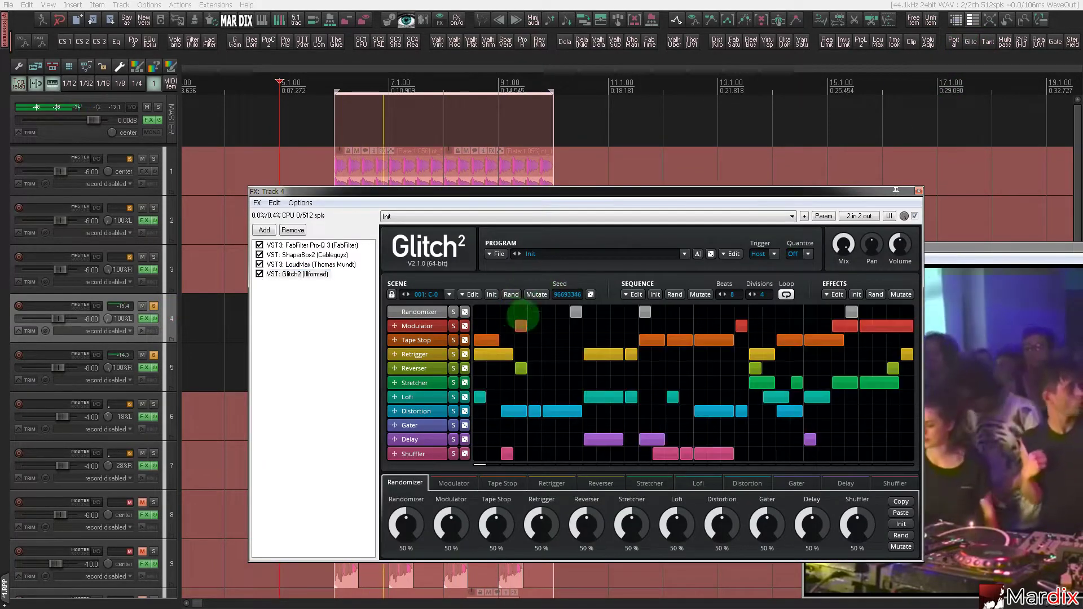
left_click_drag(843, 244, 849, 326)
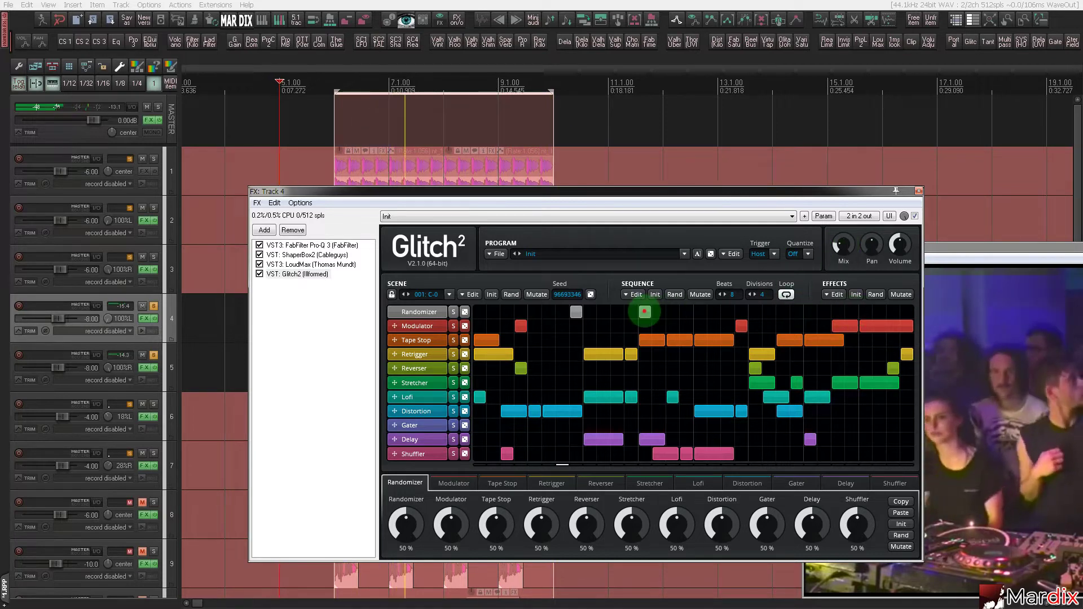
- Randomize the Glitch2 scene on track 4 again and fine-tune the effect's Mix amount
left_click_drag(646, 312, 570, 312)
left_click_drag(844, 244, 857, 248)
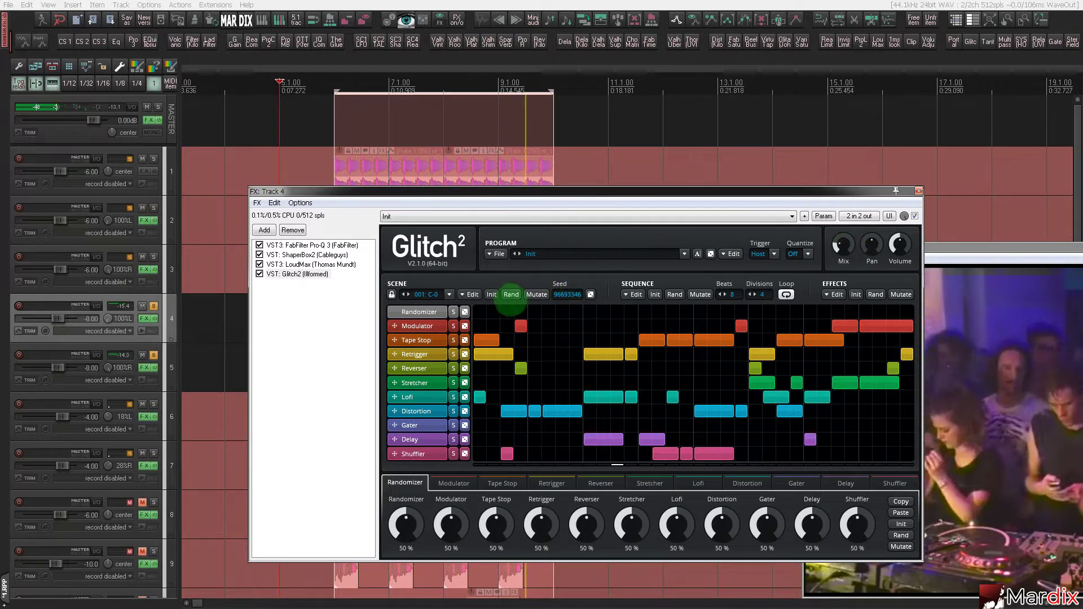
left_click(512, 294)
left_click(607, 313)
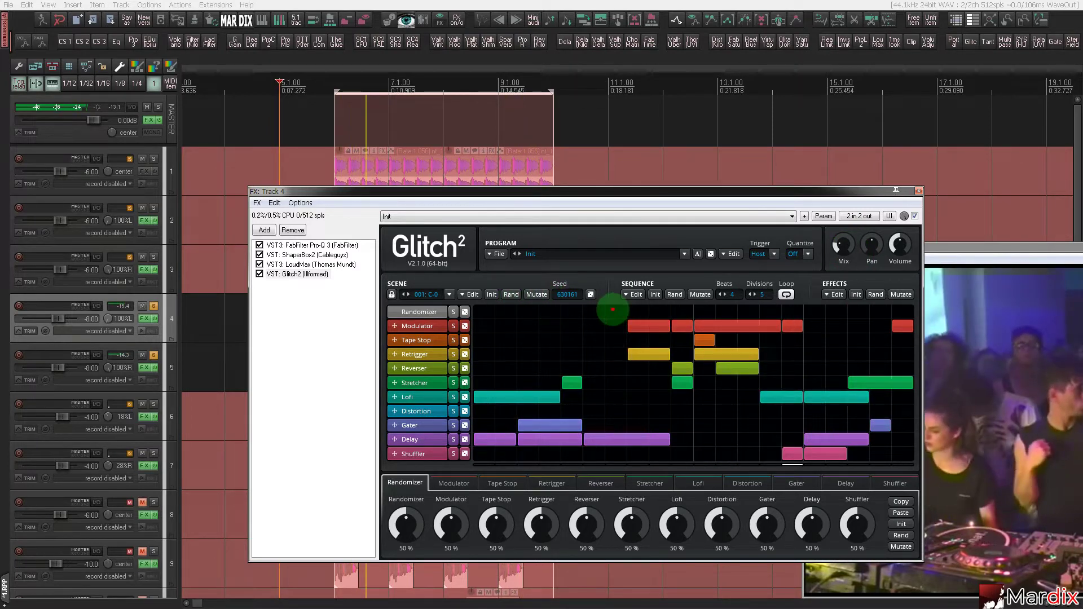
left_click_drag(842, 244, 843, 246)
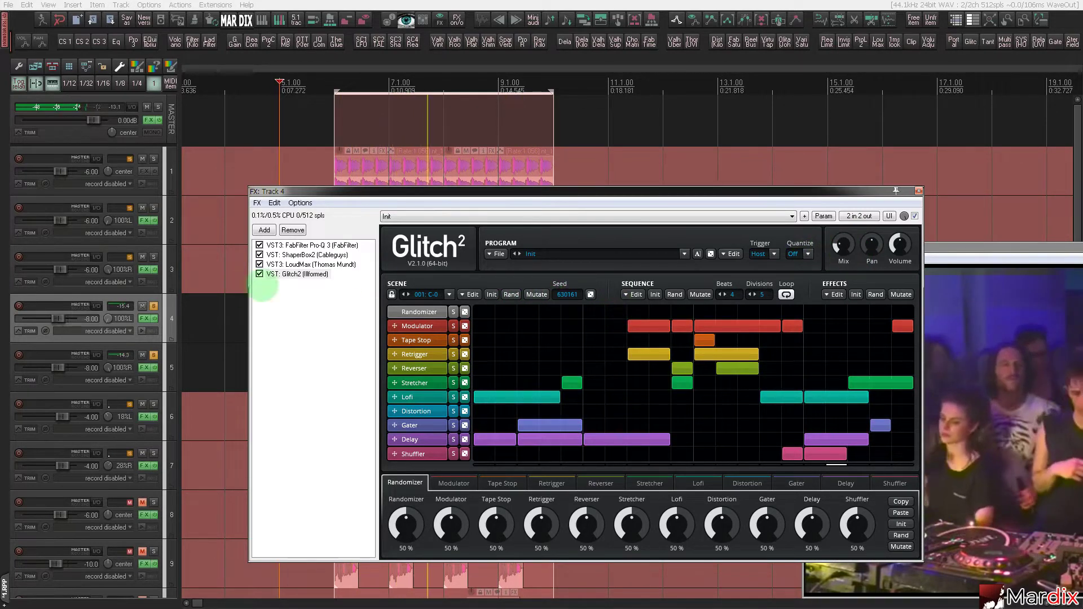
- Turn off solo on tracks 4 and 5 and close track 4's effects window
left_click(172, 305)
left_click(154, 306)
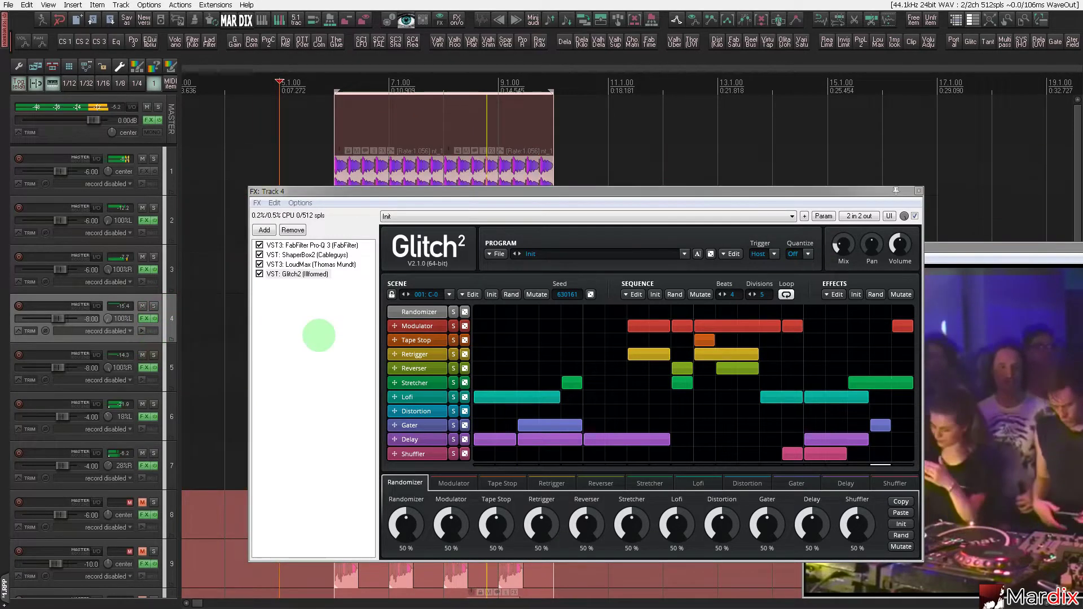
left_click(919, 191)
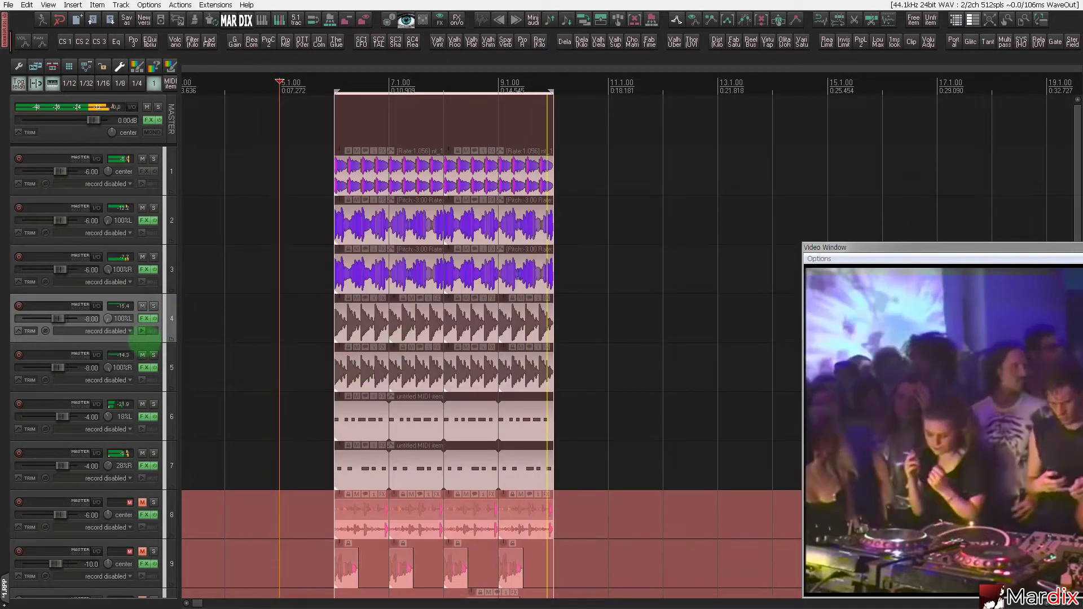
- Unmute the vocal track 10 and split its item with the Stereo to dual mono custom action
scroll(141, 352, "down", 5)
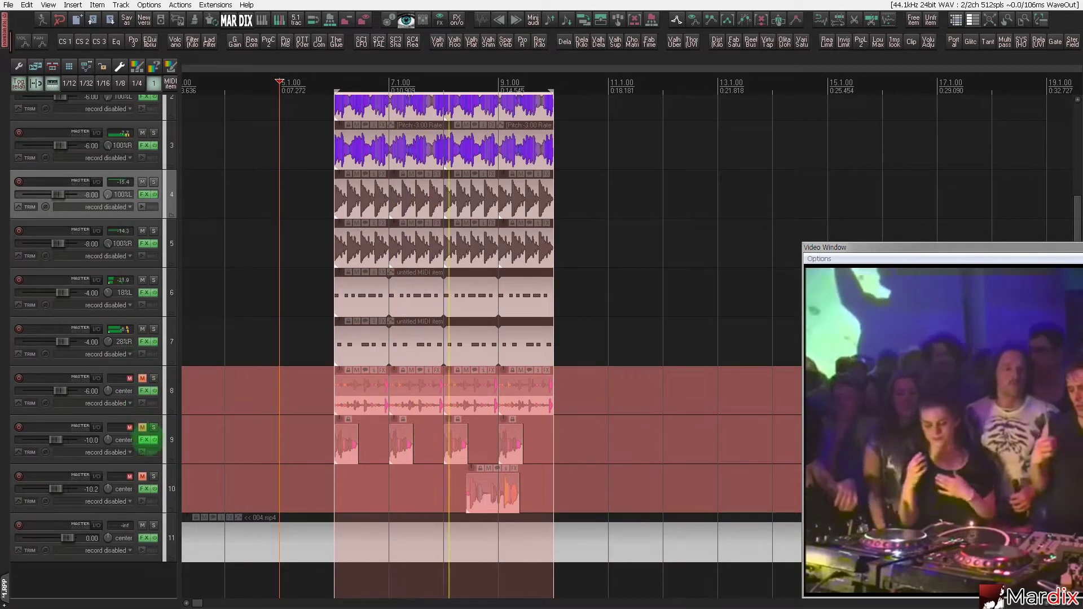
left_click(142, 477)
left_click(171, 482)
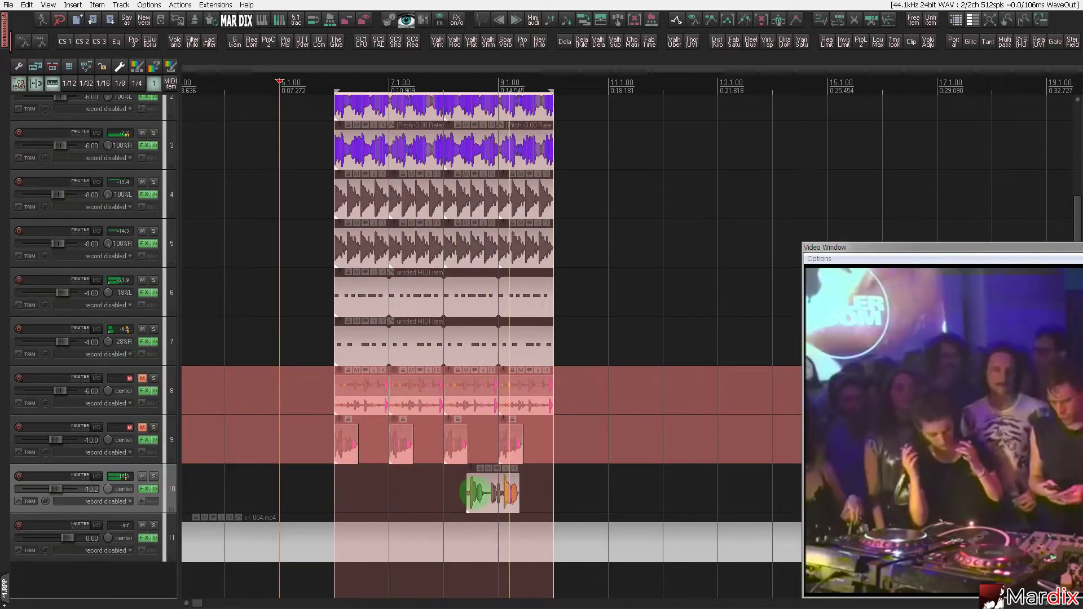
left_click(498, 487)
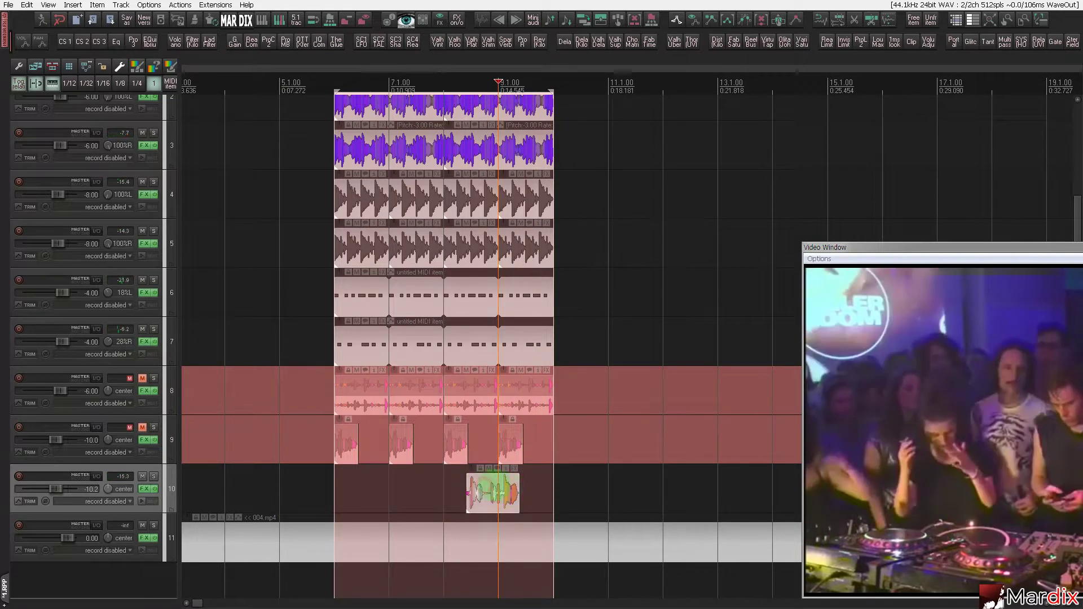
left_click(181, 6)
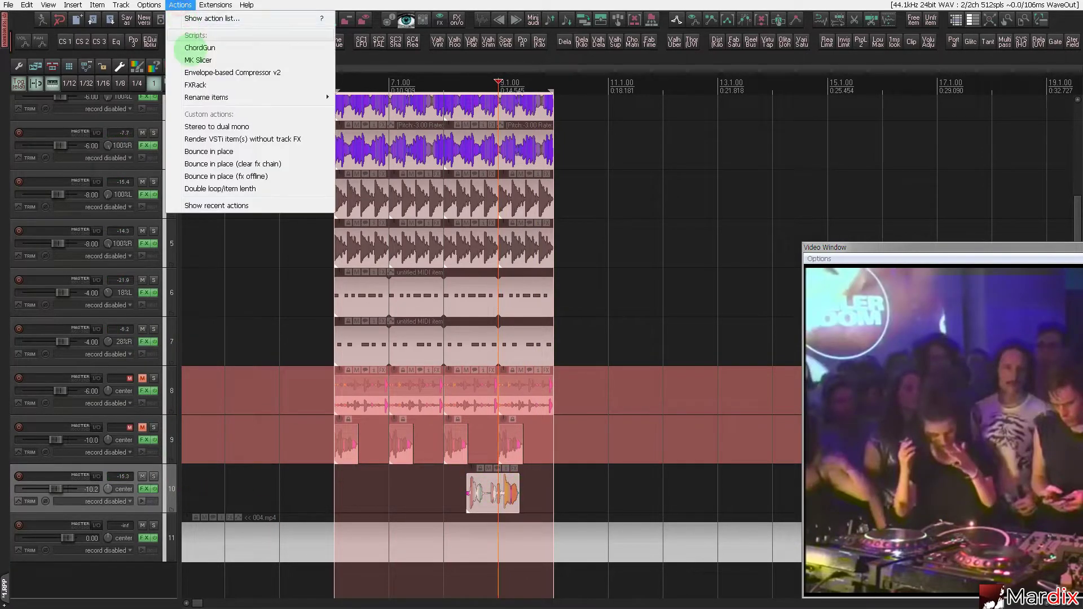
left_click(237, 126)
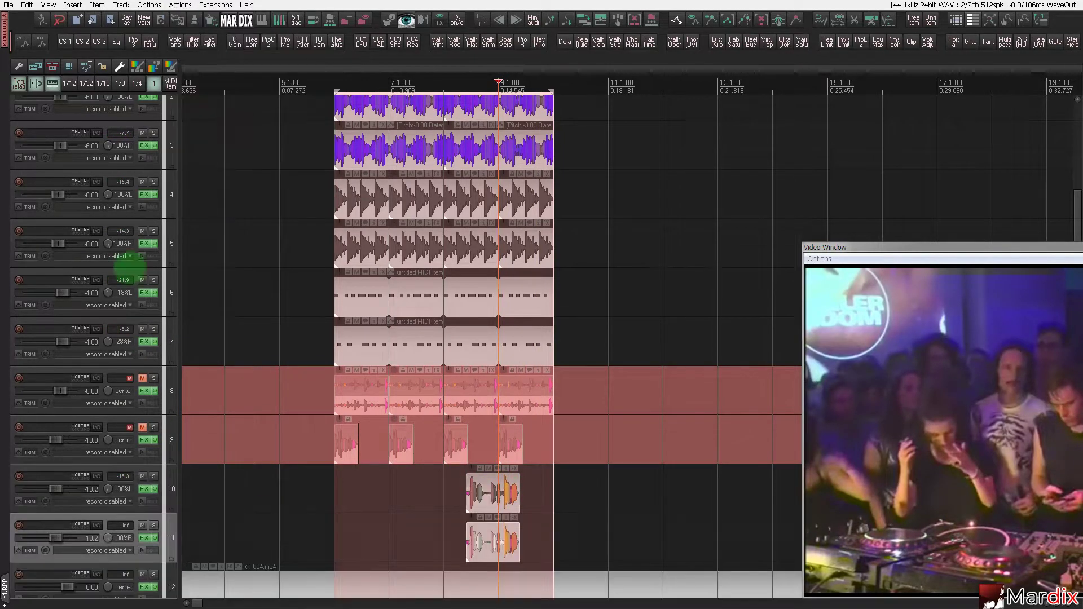
- Solo the split vocal tracks 10 and 11, start playback, and lower track 11's item pitch to -6.00
left_click(474, 486)
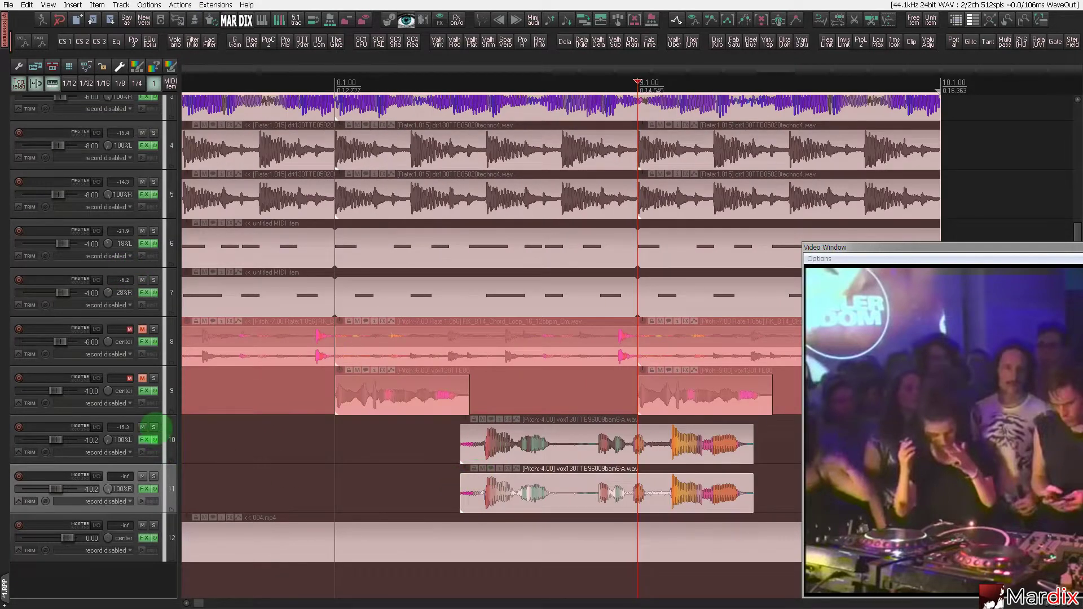
left_click(153, 427)
left_click(154, 477)
key("space")
left_click(352, 463)
left_click(554, 490)
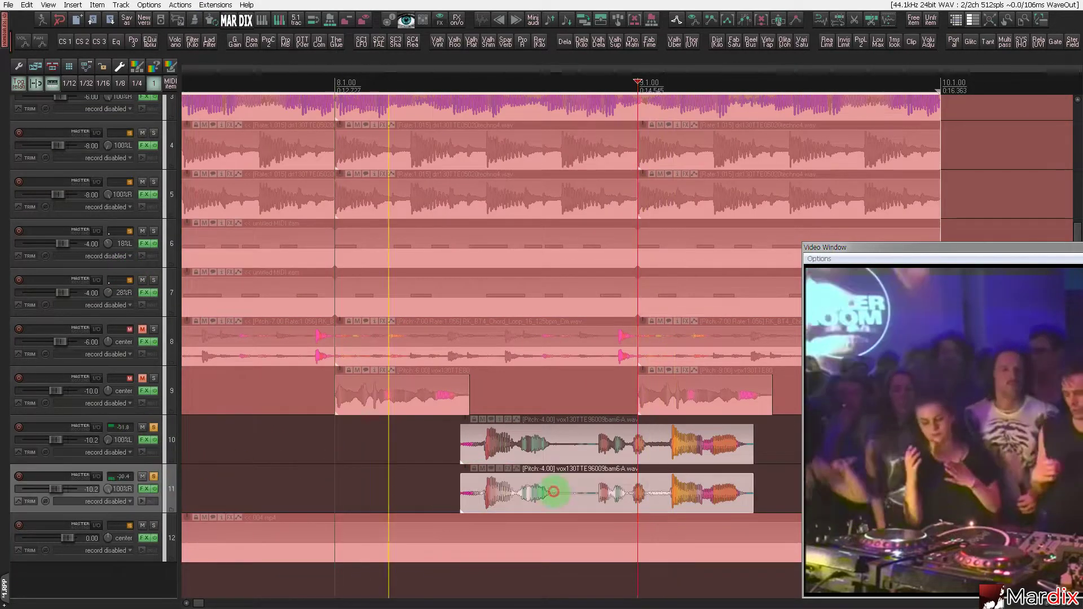
scroll(553, 490, "up", 1)
left_click_drag(546, 489, 534, 499)
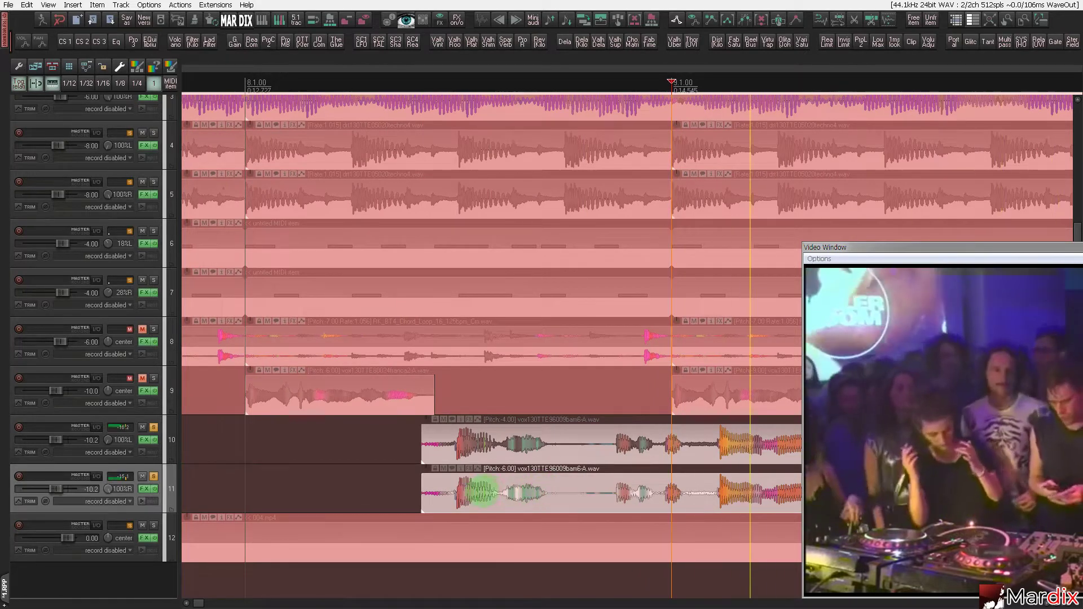
- Add ValhallaSupermassive to track 11 with Feedback 64.4%, Warp 23.2% and a Dotted 1/8 delay, then close its window
scroll(390, 485, "down", 3)
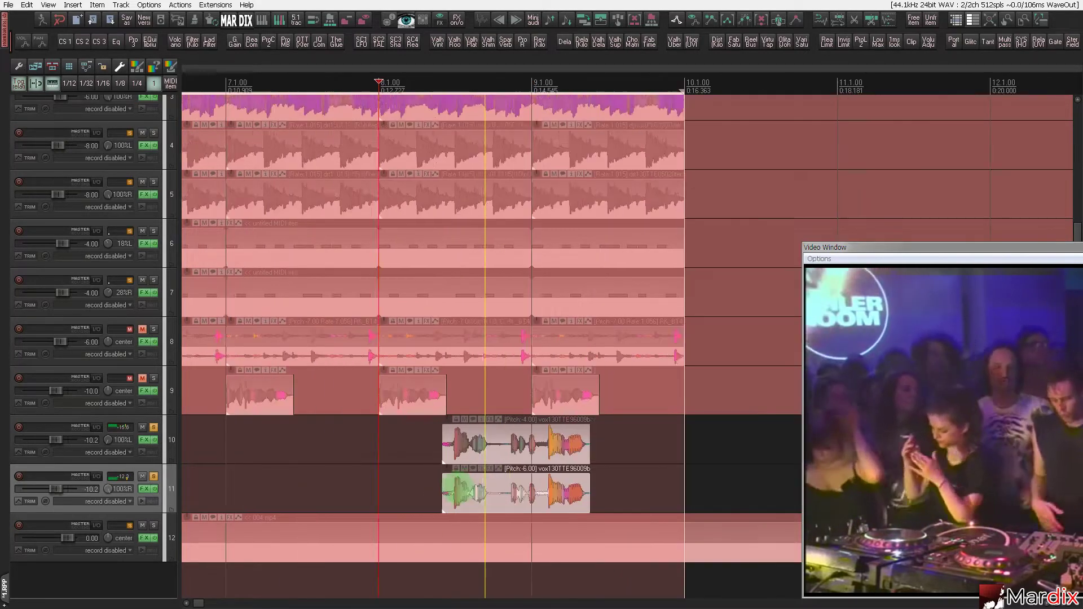
scroll(417, 259, "down", 2)
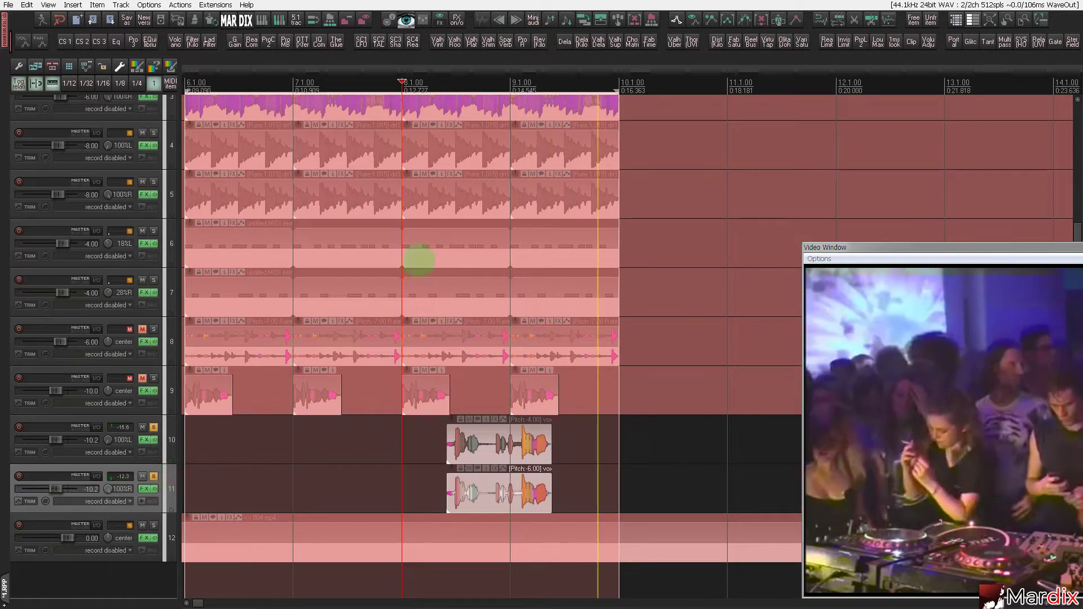
left_click(615, 41)
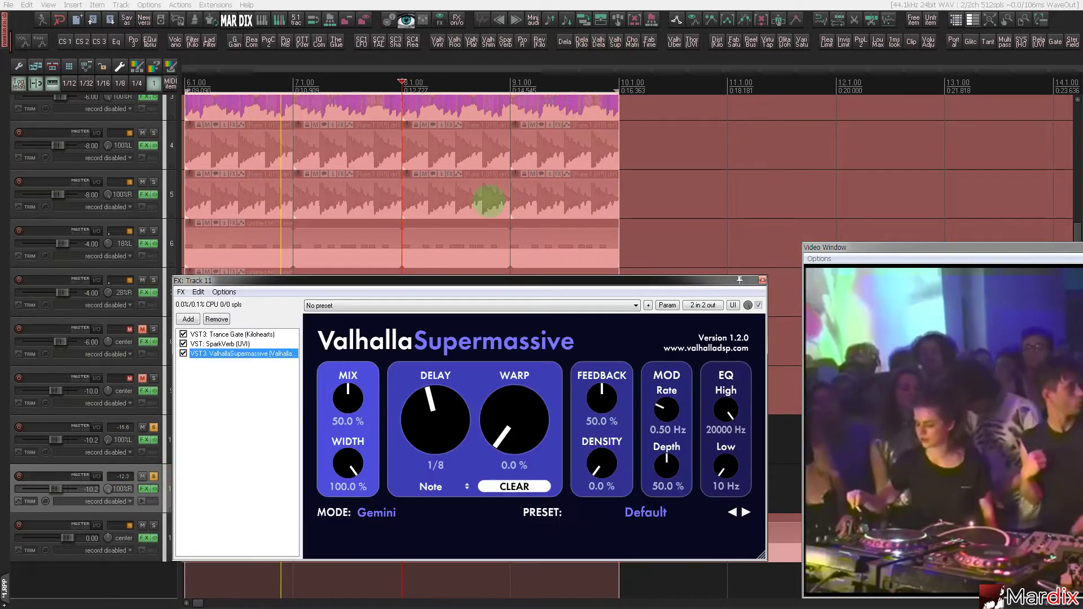
left_click_drag(602, 397, 603, 378)
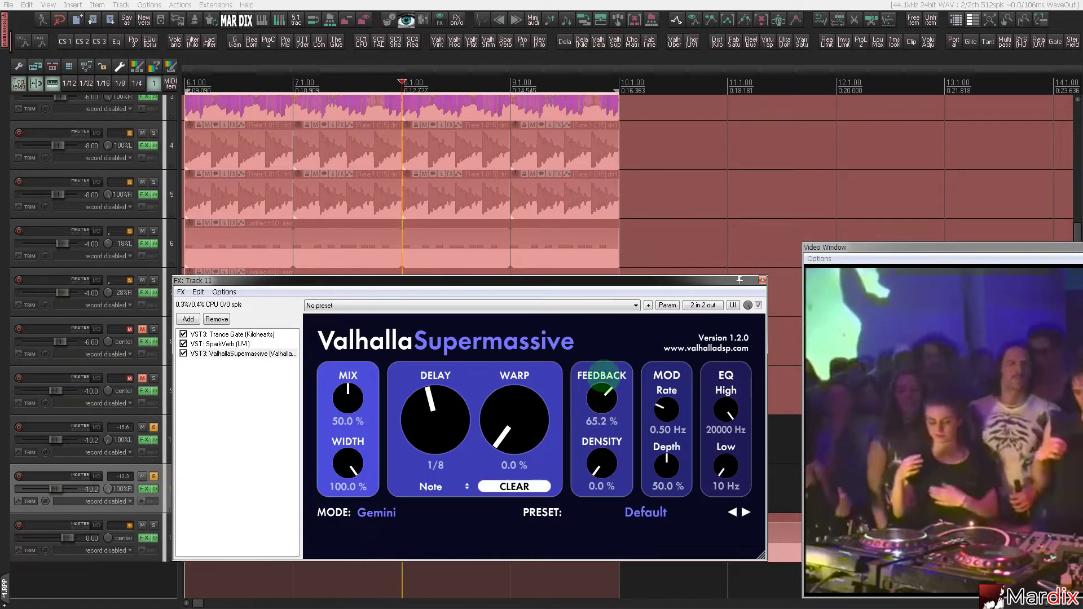
left_click_drag(504, 411, 503, 399)
left_click(430, 486)
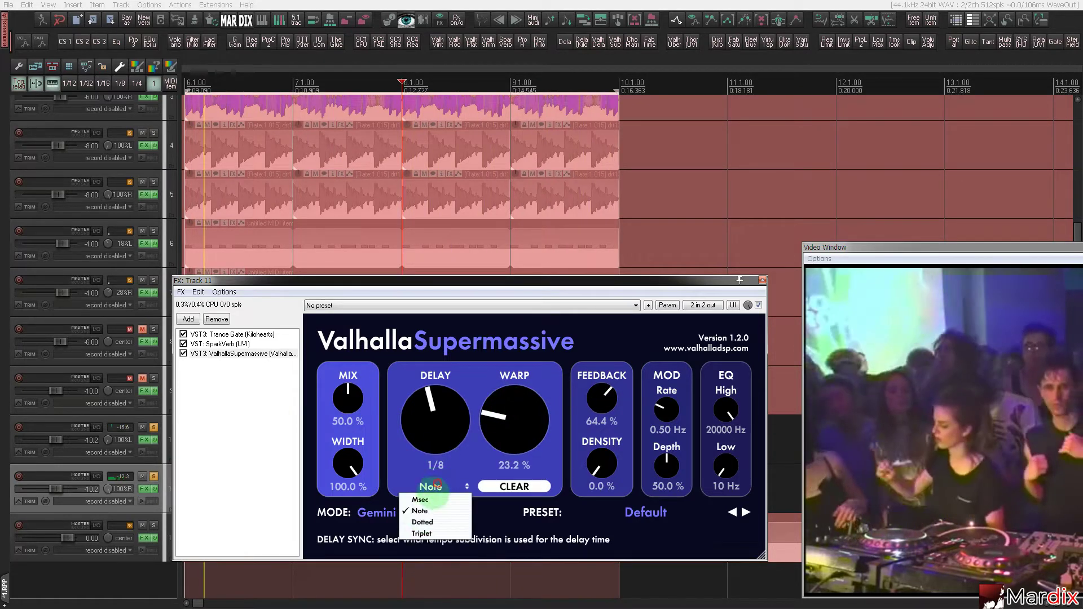
left_click(424, 523)
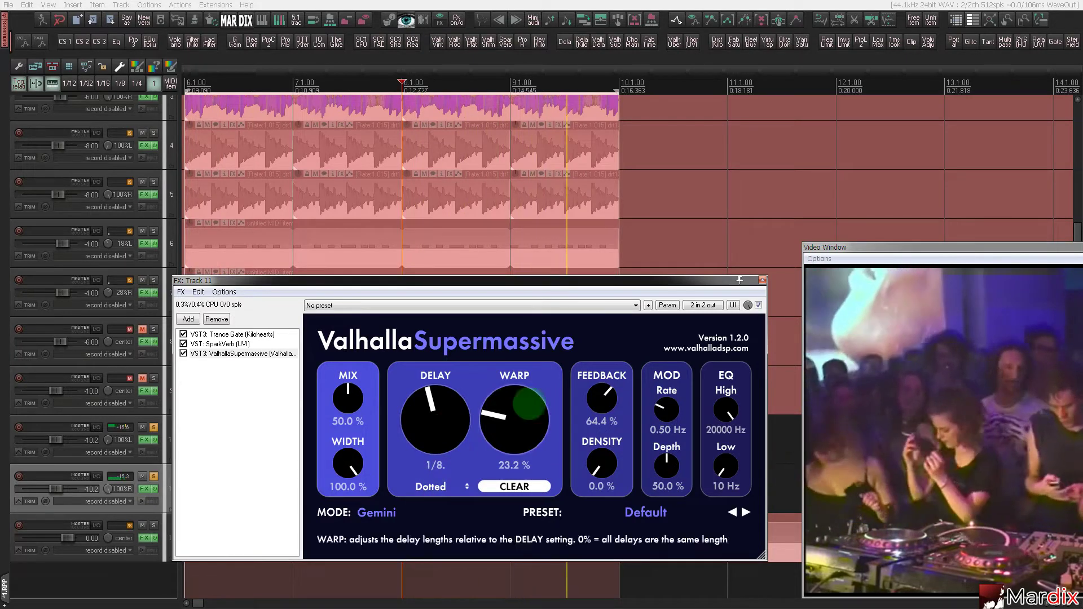
left_click(763, 281)
- Turn off solo on the vocal tracks 10 and 11 to return to the full mix
scroll(452, 468, "down", 2)
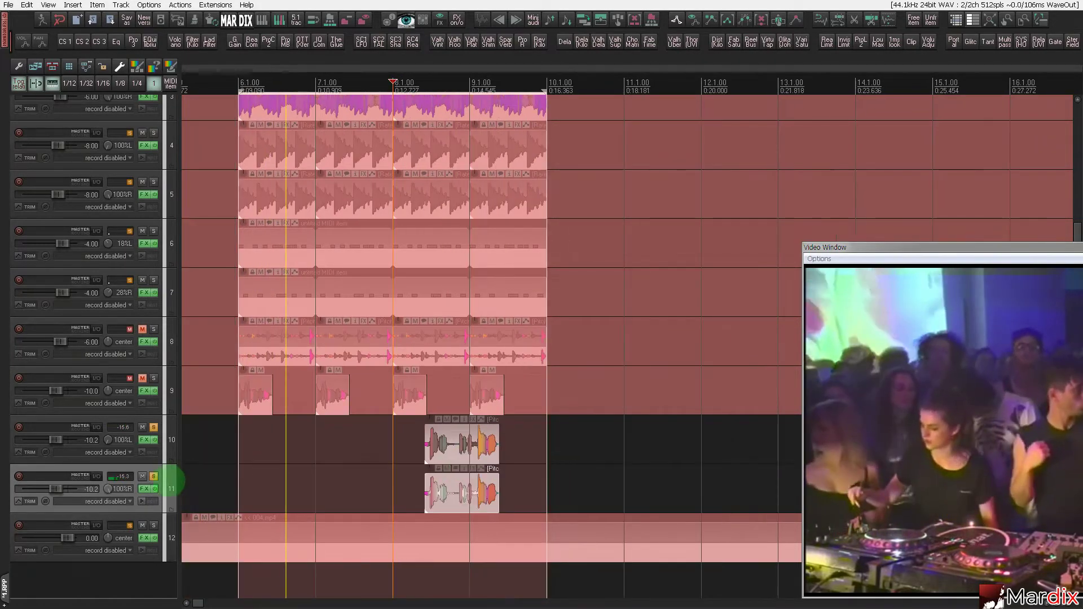
left_click(171, 433)
left_click(154, 427)
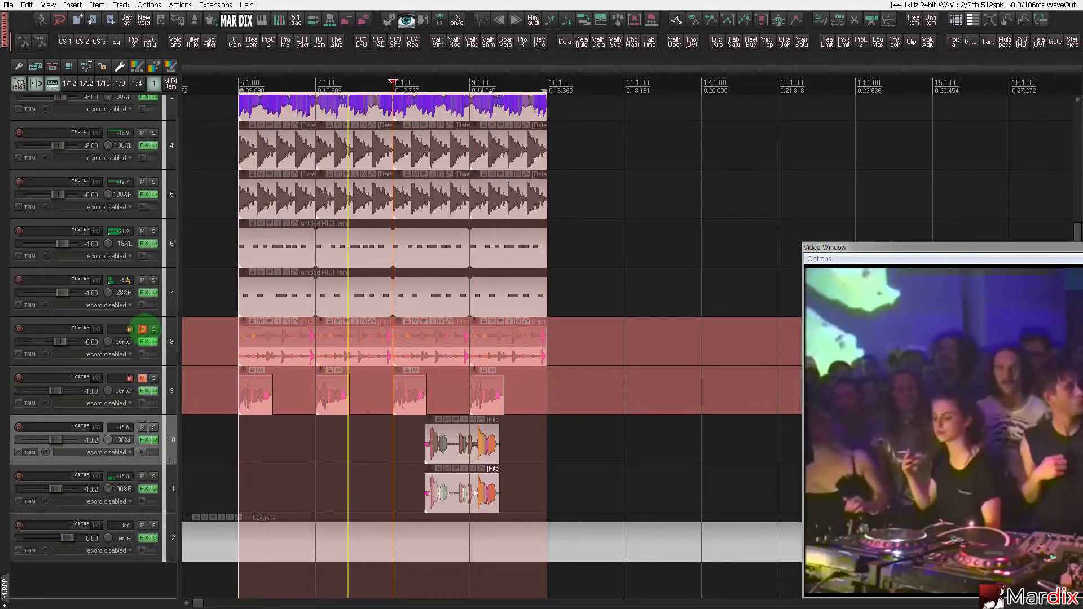
- Unmute track 8, select all its loop items, and split them with the Stereo to dual mono custom action
left_click(142, 329)
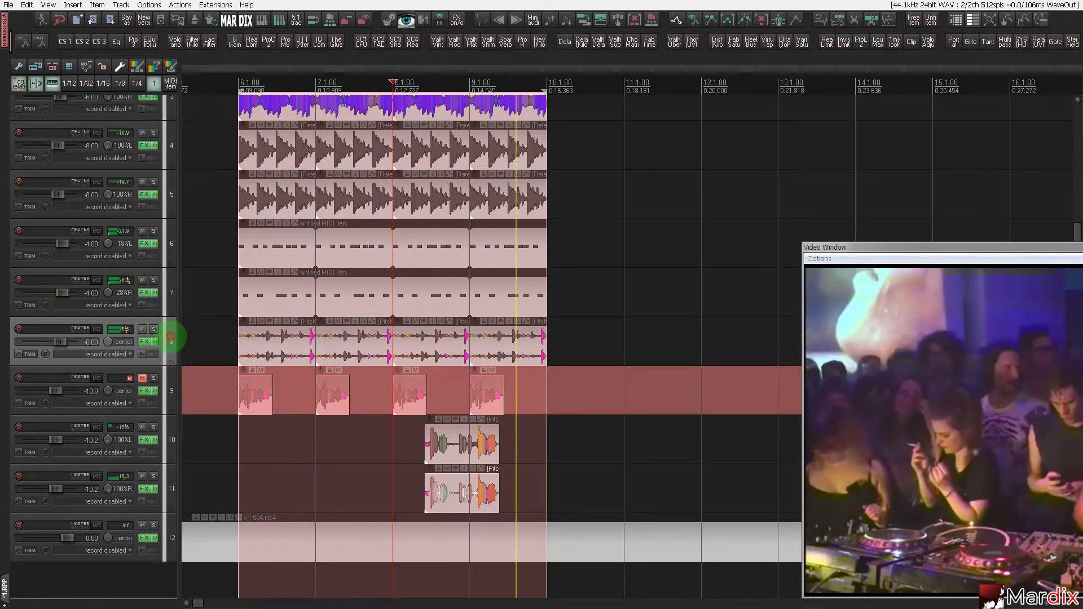
double_click(173, 338)
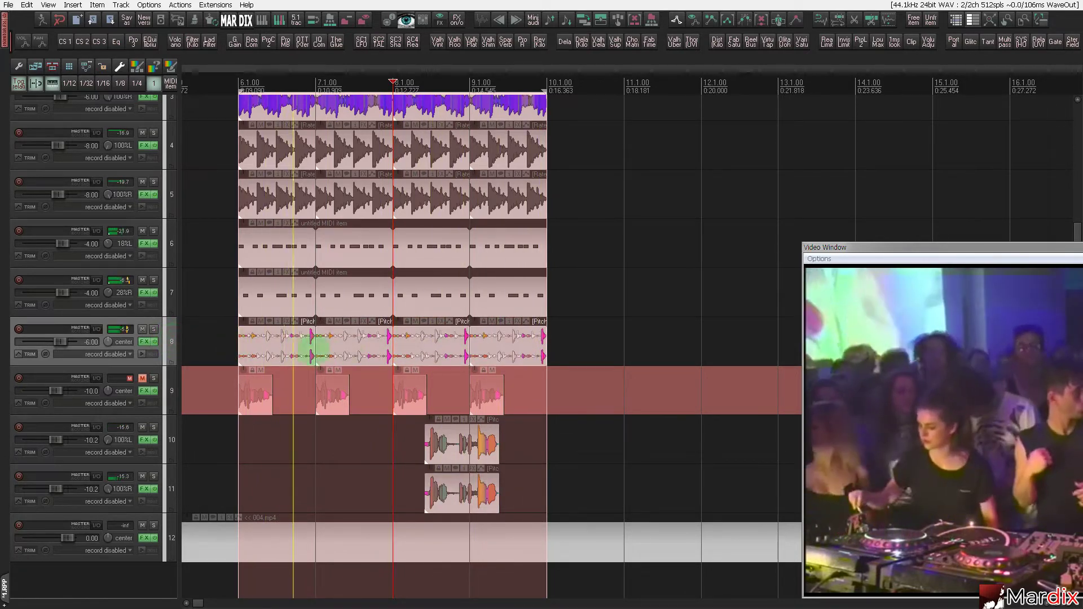
left_click(310, 347)
left_click(489, 350, "shift")
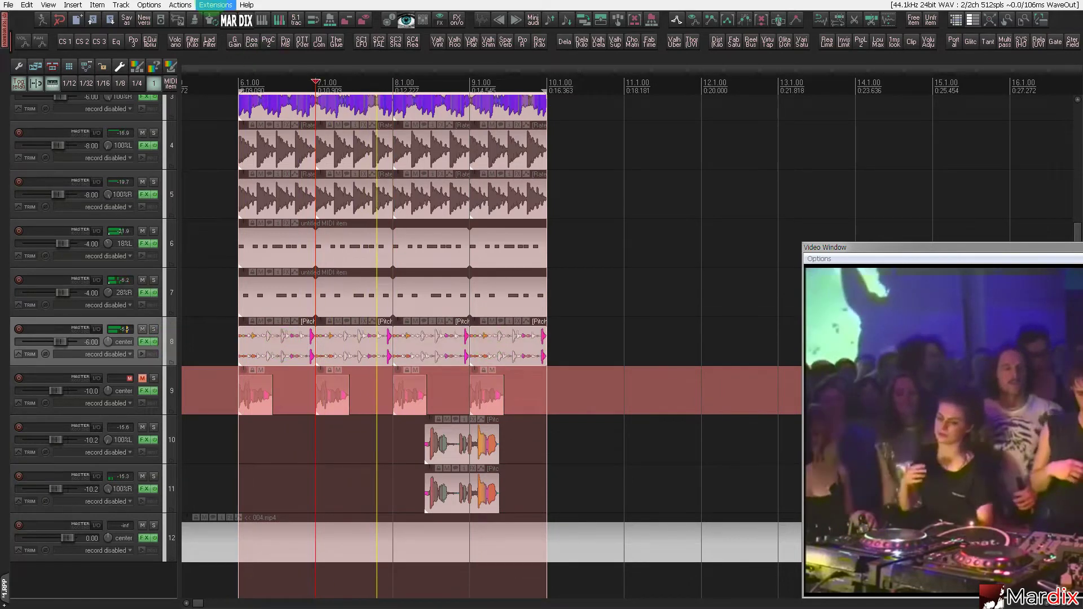
left_click(181, 5)
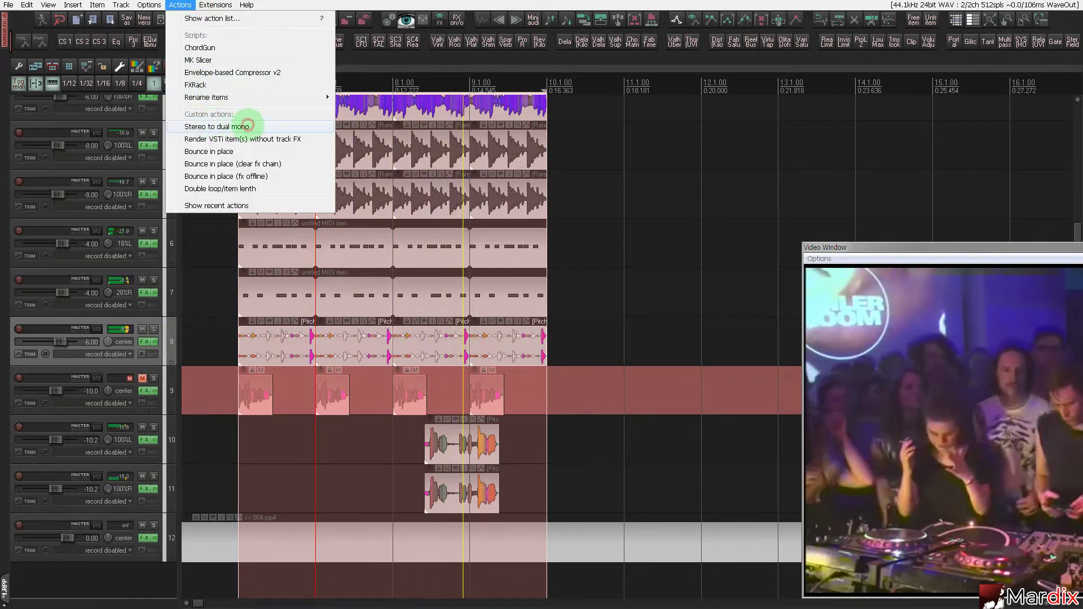
left_click(217, 126)
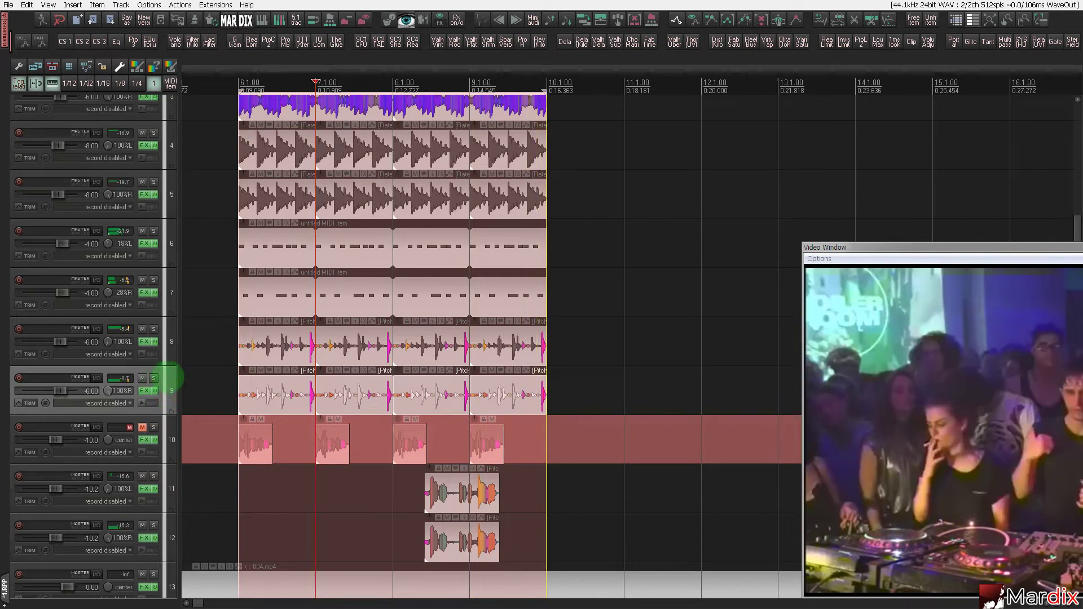
- Solo split track 9 briefly to hear it alone, and solo split track 8 instead
left_click(153, 379)
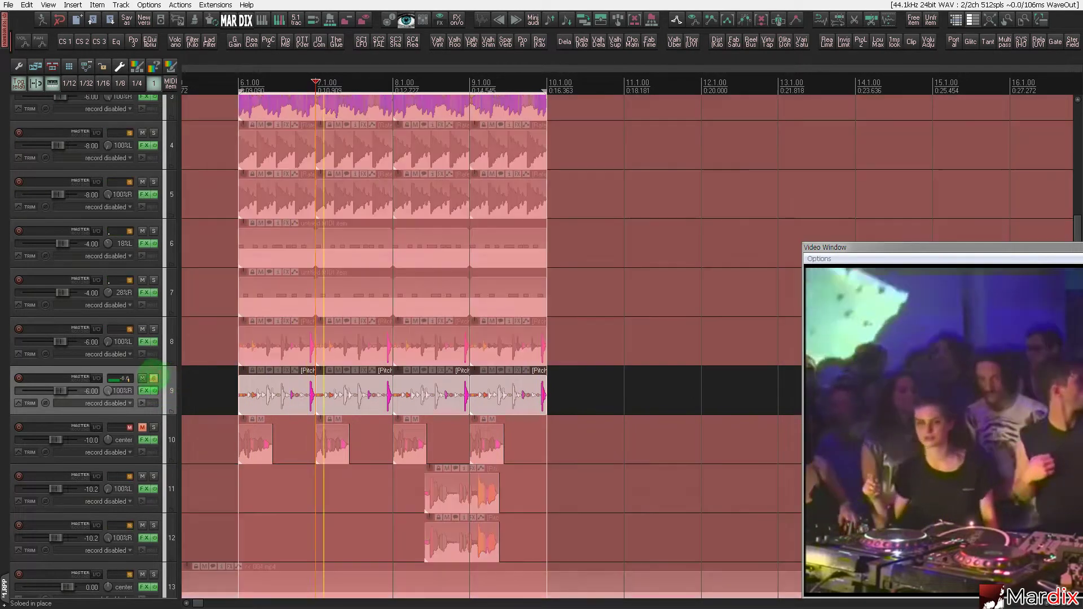
left_click(154, 378)
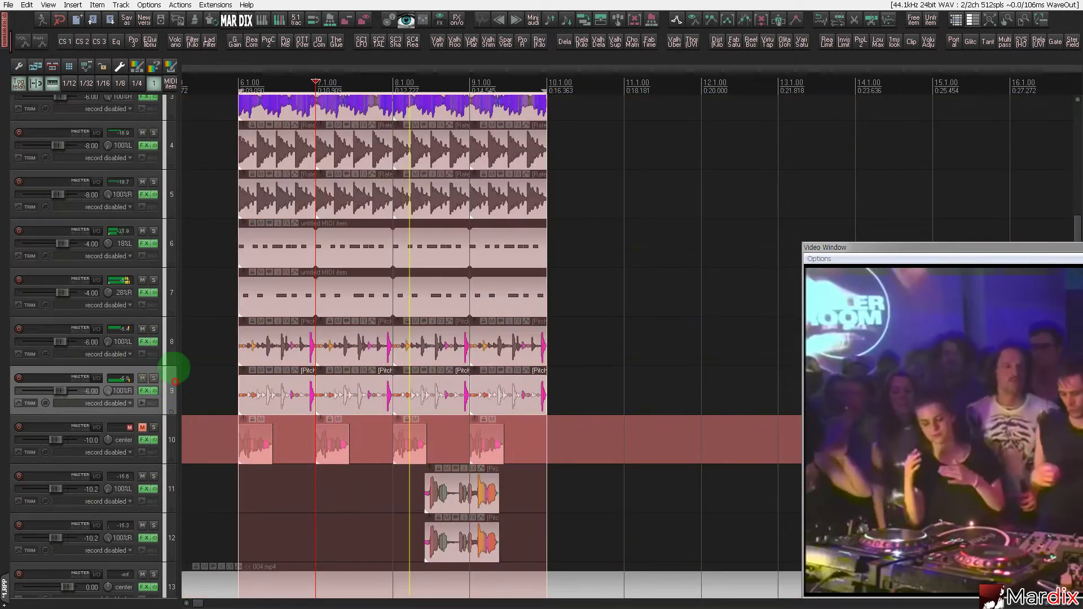
left_click(154, 329)
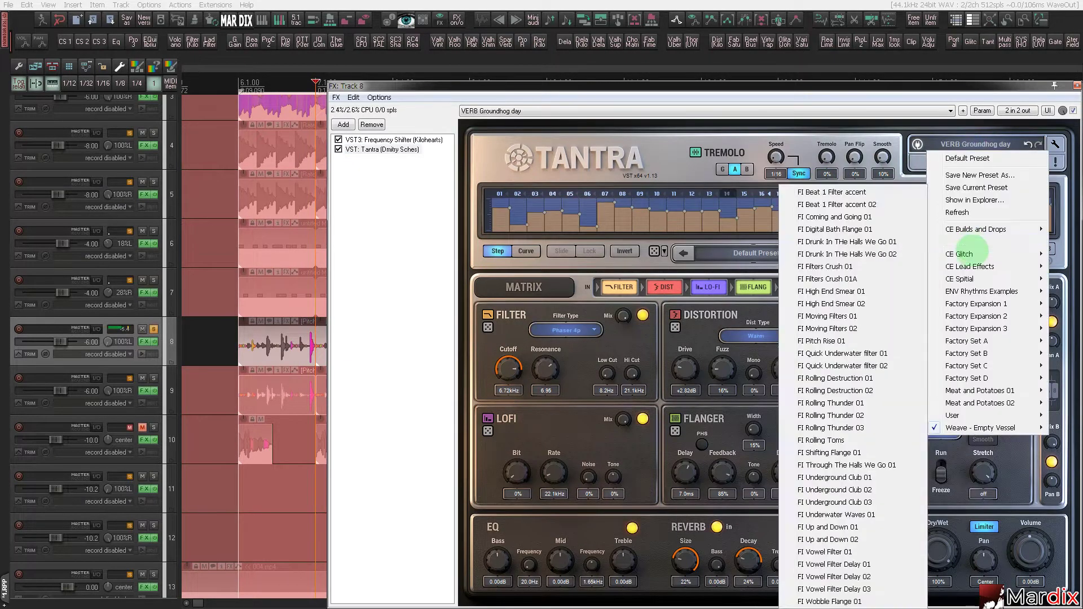
- Load the Meat and Potatoes 01 preset BE Hp A Little Drive 01 in track 8's Tantra and set Dry/Wet to 43%
mouse_move(969, 387)
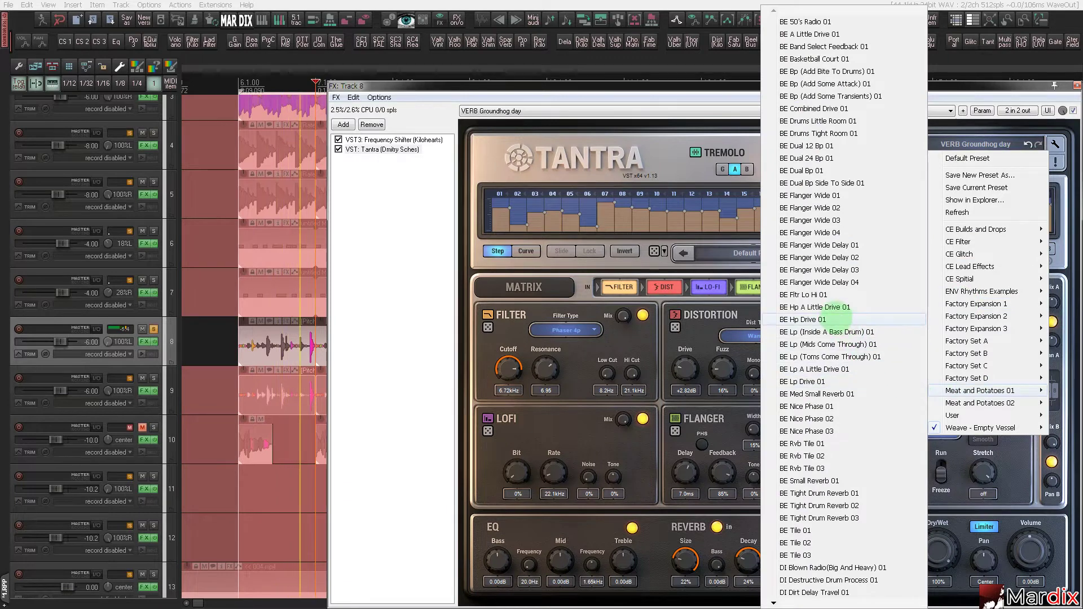
left_click(829, 314)
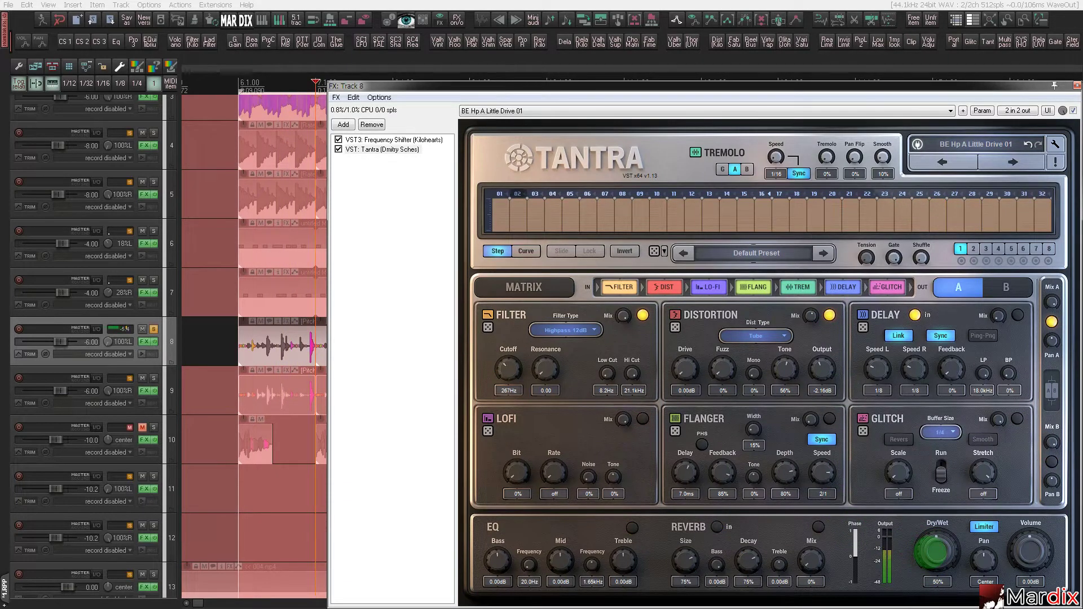
right_click(935, 550)
left_click(944, 545)
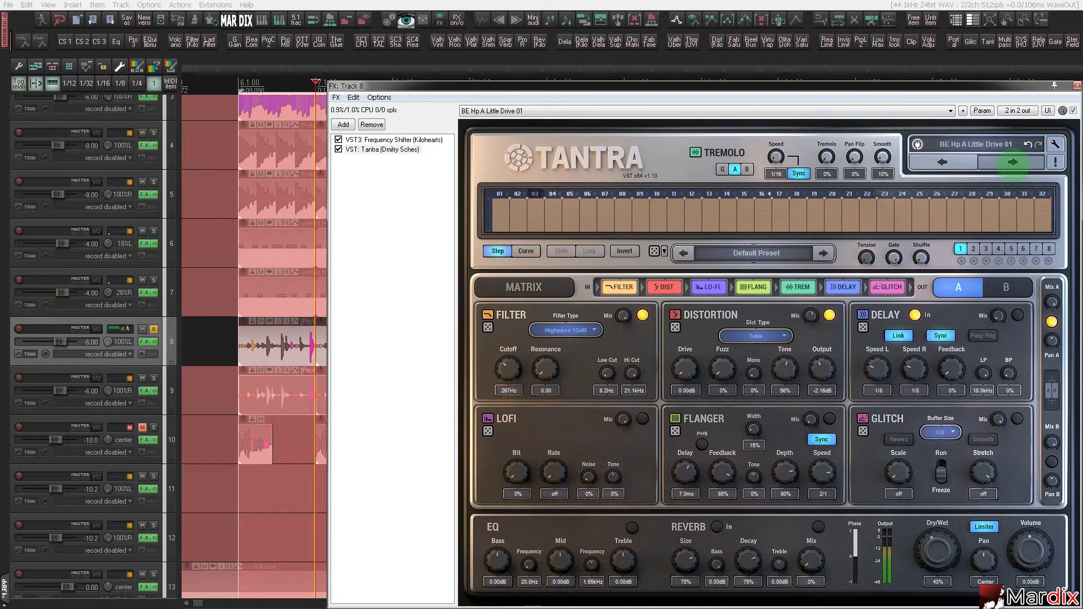
- Solo track 9 alongside track 8 and advance track 8's Tantra through its presets to BE Lp (Mids Come Through)
left_click(1013, 162)
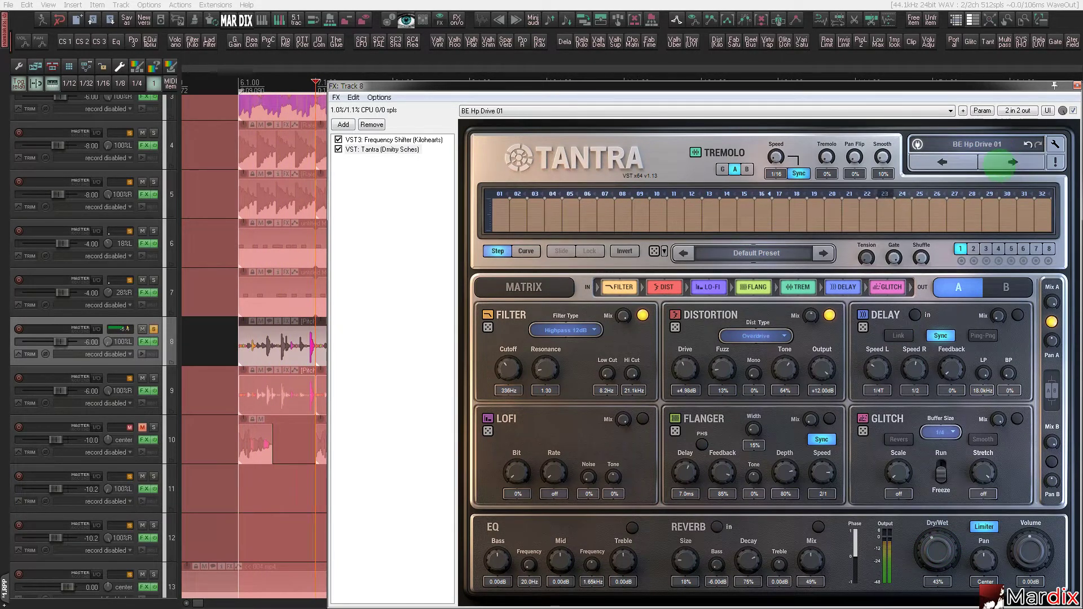
left_click(154, 378)
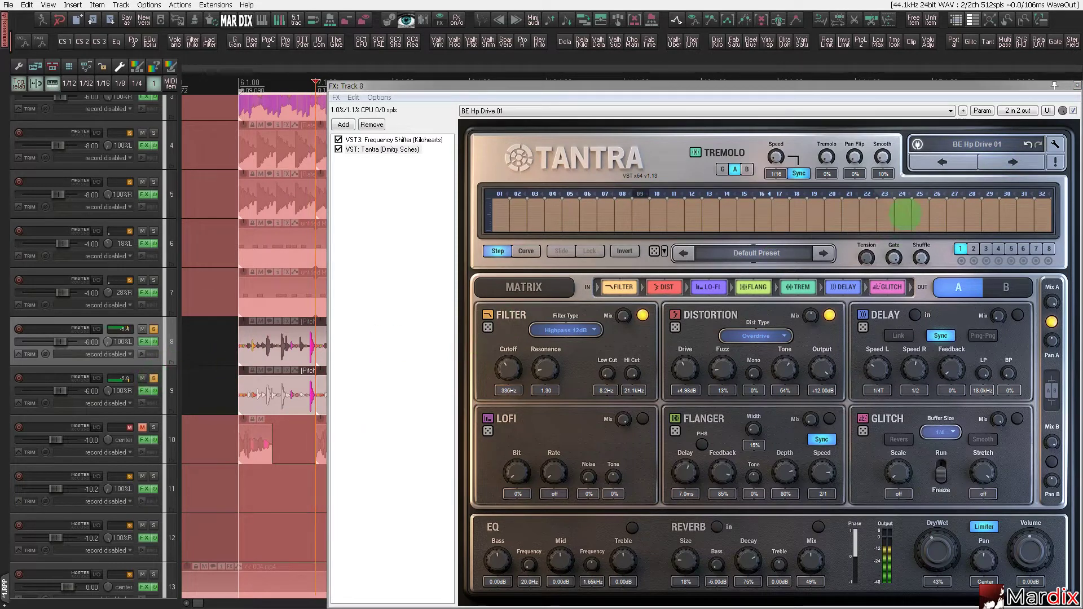
left_click(996, 163)
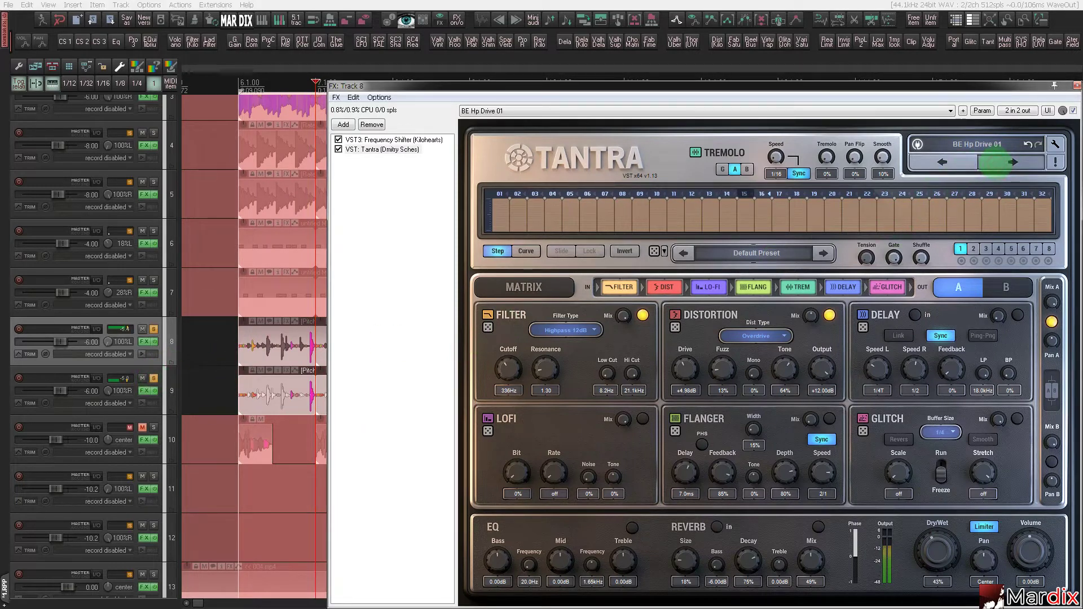
left_click(1012, 162)
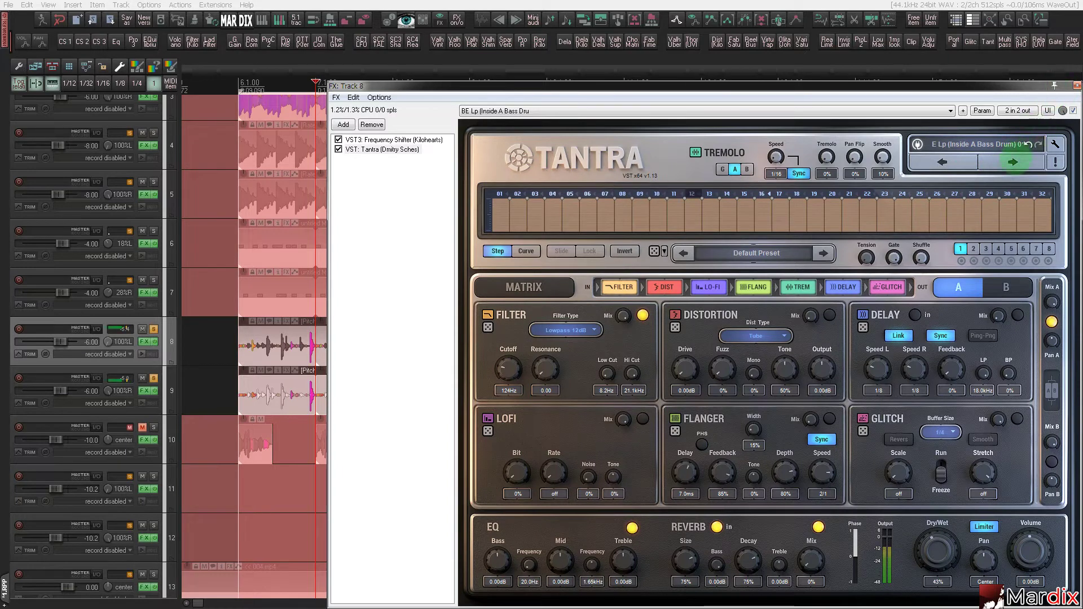
left_click(997, 162)
- Load the Factory Expansion 3 preset SEQ Clicker in track 8's Tantra and close the effects window
left_click(970, 145)
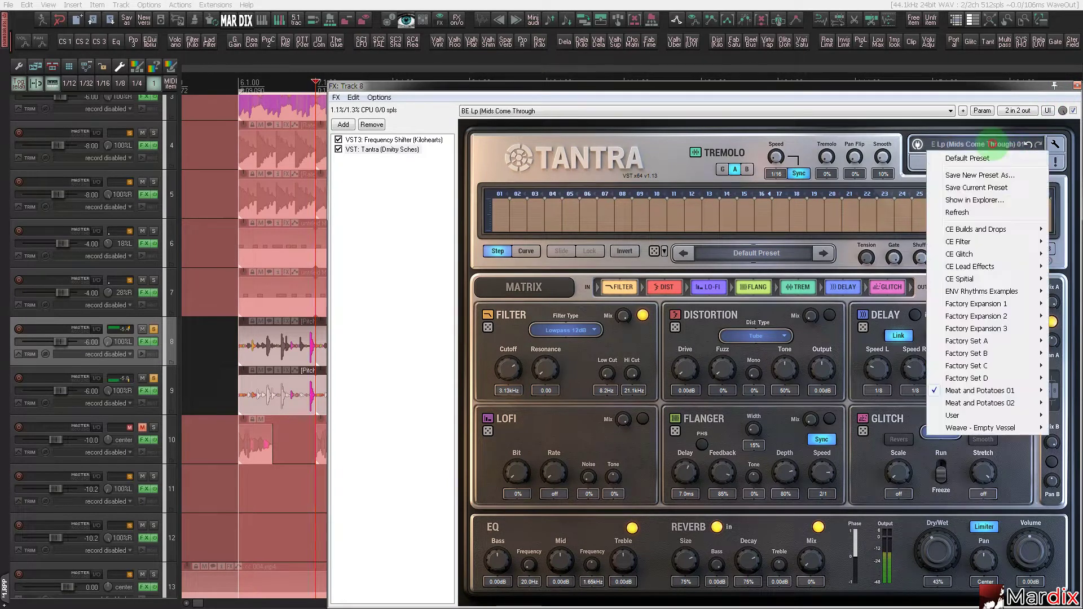
mouse_move(975, 329)
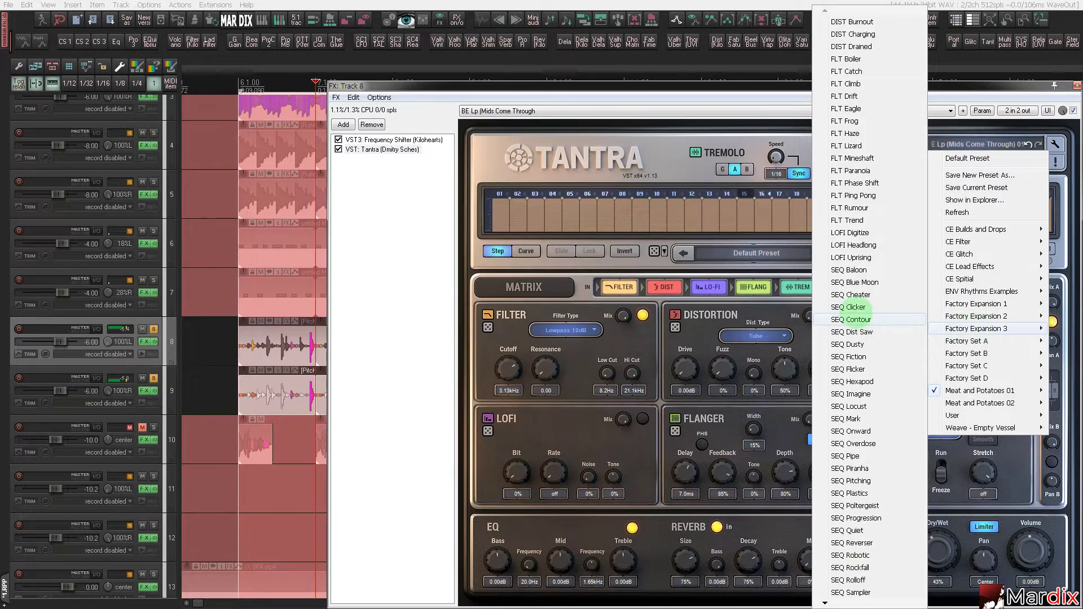
left_click(853, 316)
left_click(991, 163)
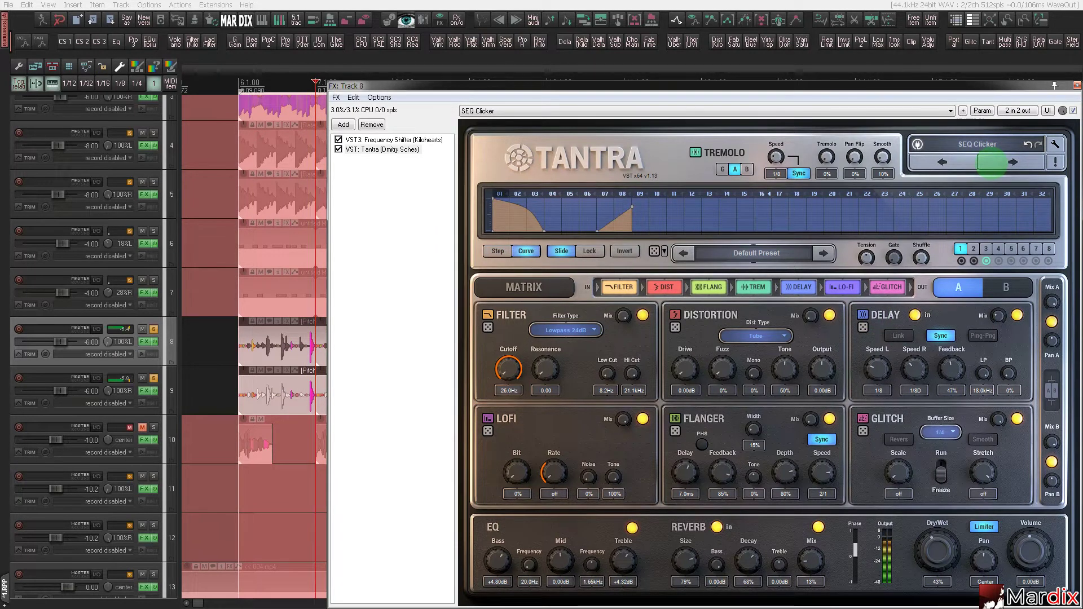
left_click(1077, 85)
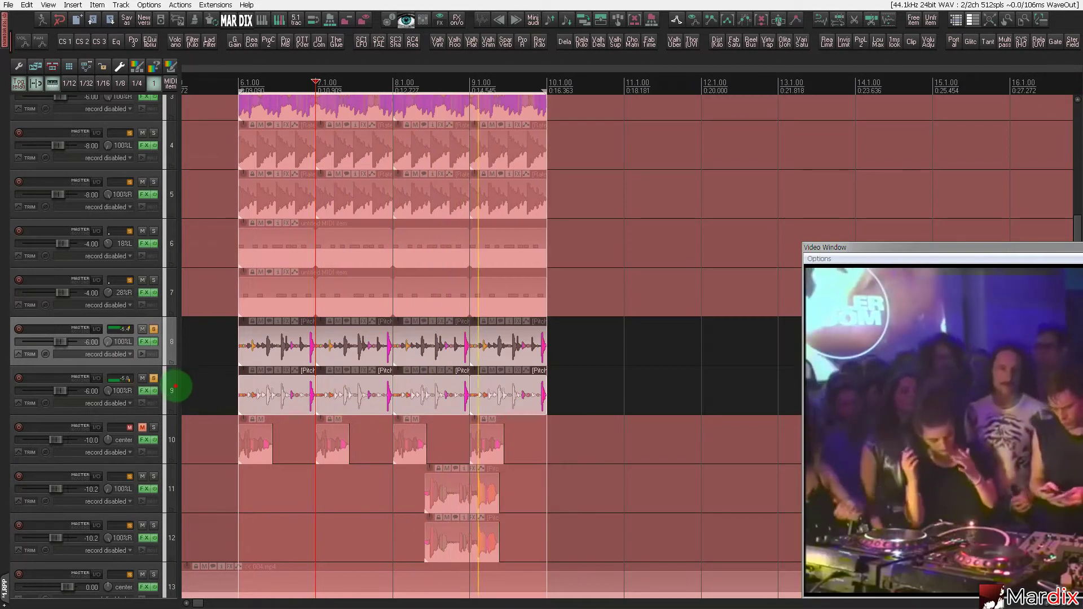
- Open track 9's Tantra and try the RV Delay To Reverb 02C preset from ENV Rhythms Examples
left_click(176, 380)
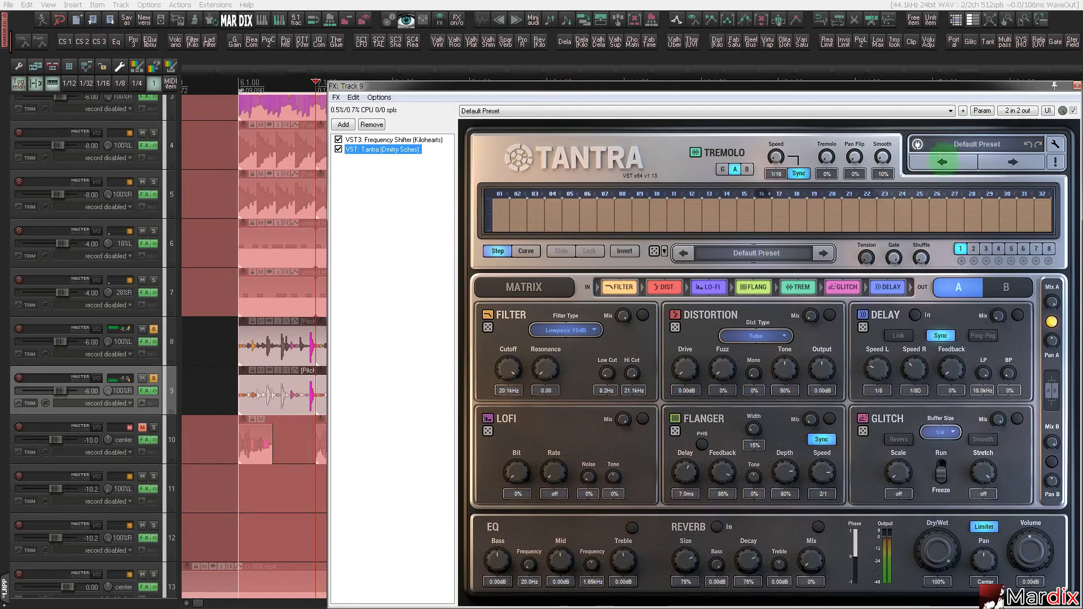
left_click(943, 159)
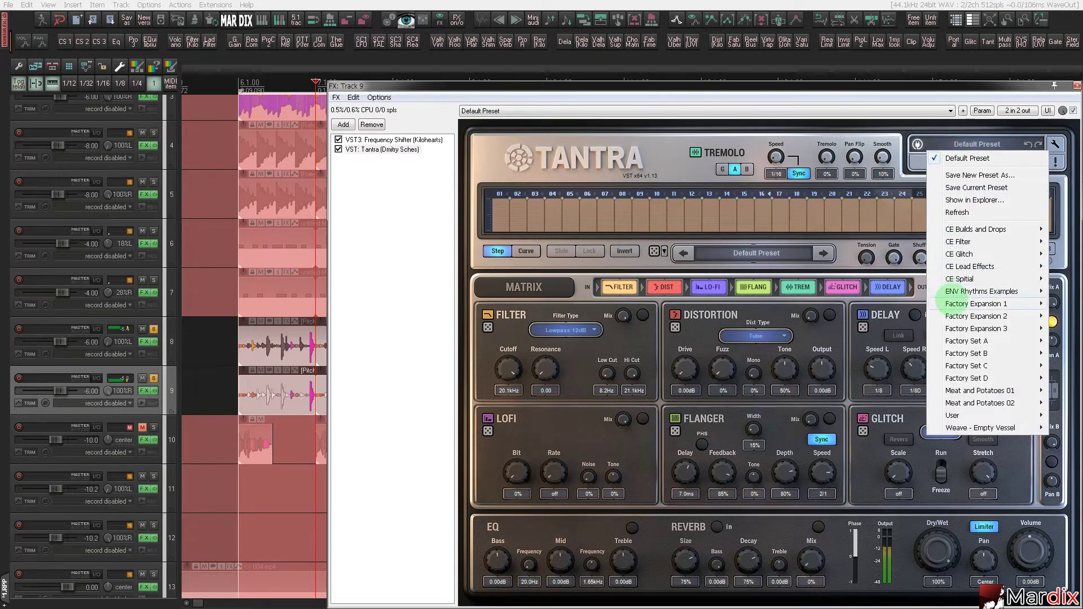
mouse_move(982, 291)
left_click(861, 294)
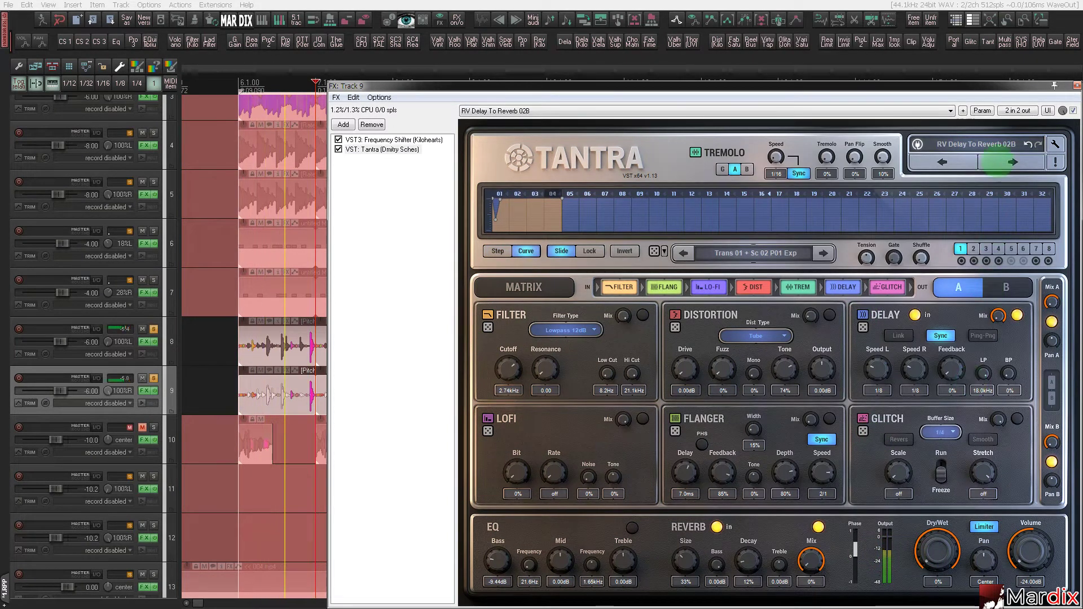
- Load the Meat and Potatoes 01 preset BE Lp Drive 01 in track 9's Tantra and set Dry/Wet to 45%
left_click(979, 152)
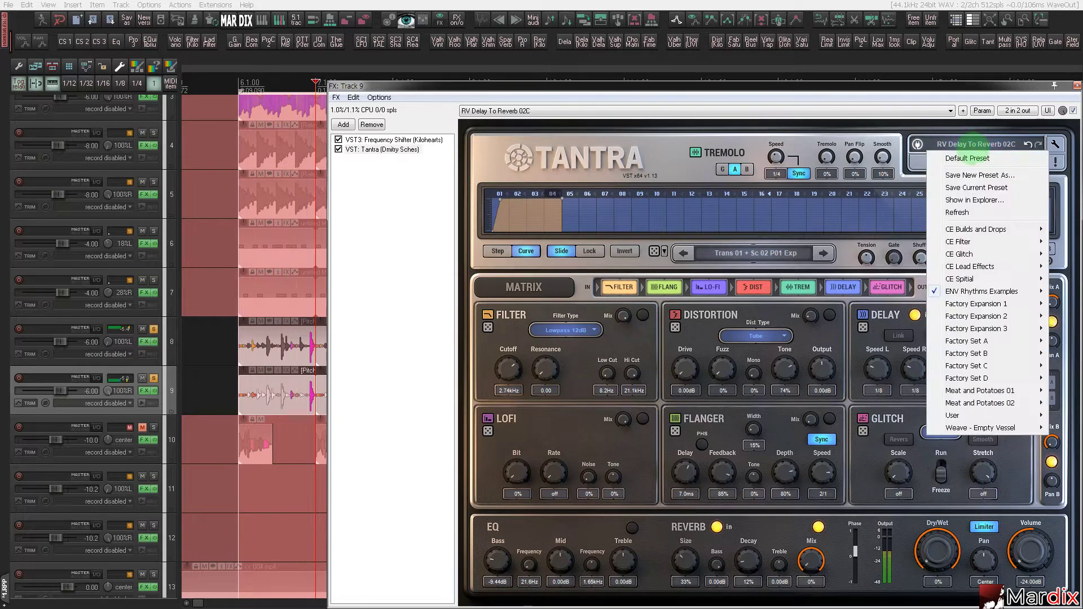
mouse_move(976, 242)
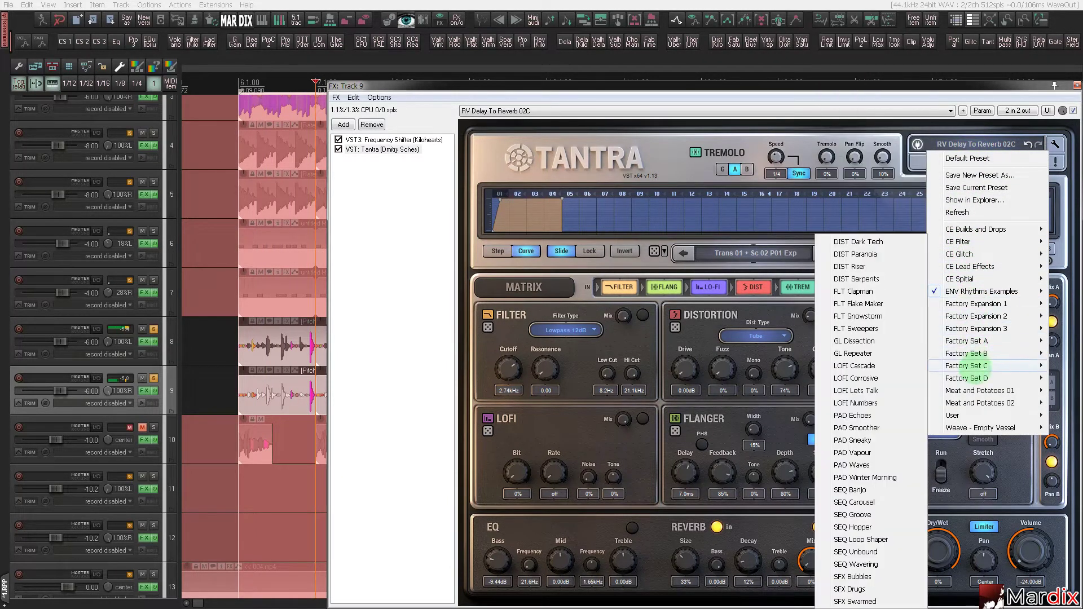
mouse_move(979, 391)
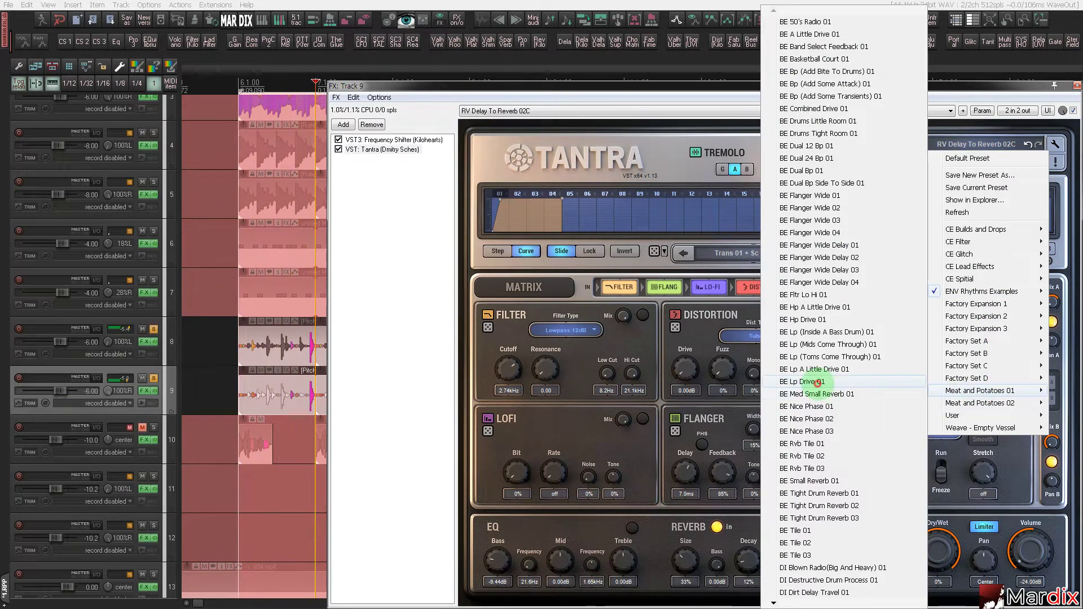
left_click(825, 393)
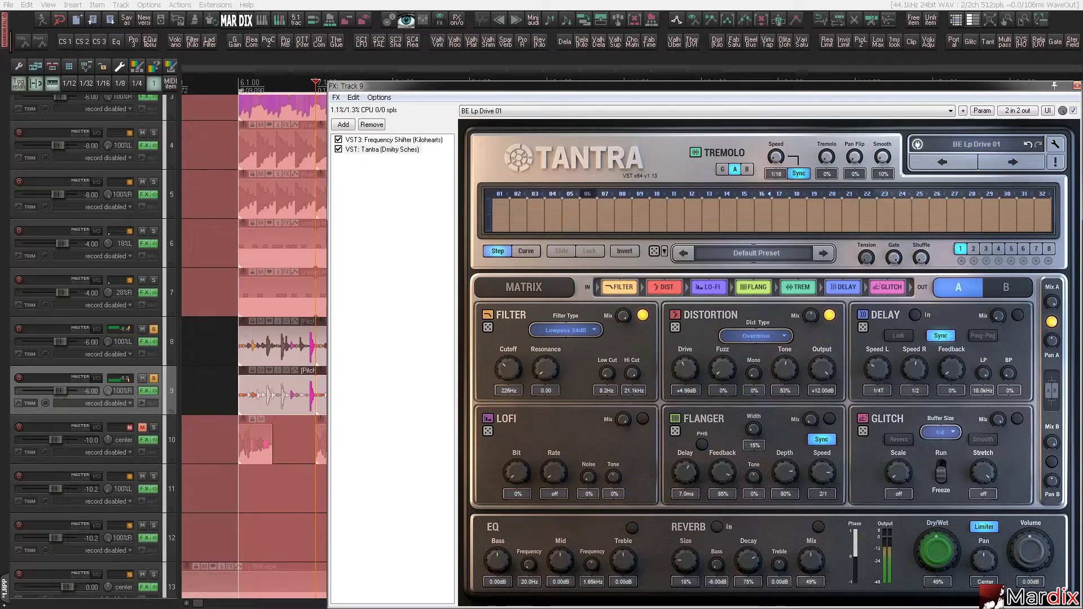
right_click(936, 546)
left_click(959, 540)
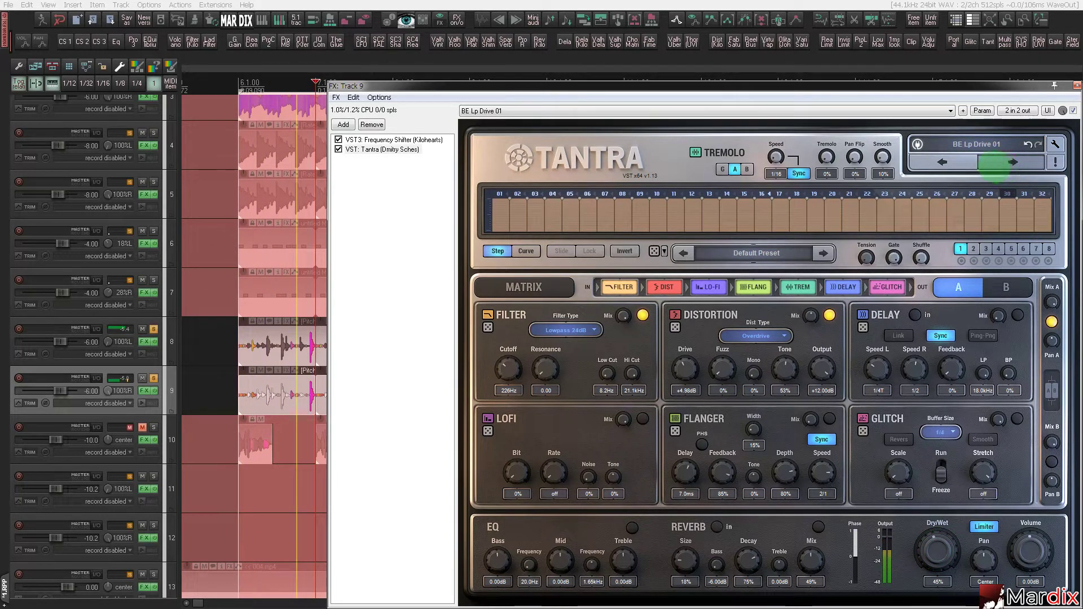
- Switch track 9's Tantra to BE Med Small Reverb 01 with 26% Dry/Wet, and turn off solo on tracks 8 and 9
left_click(994, 166)
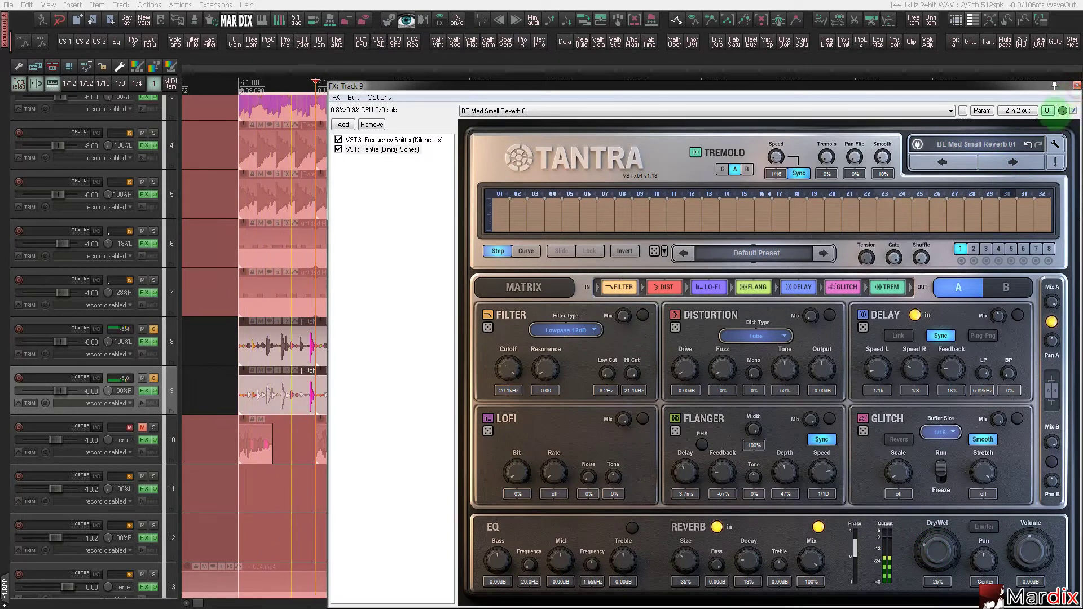
left_click(1076, 85)
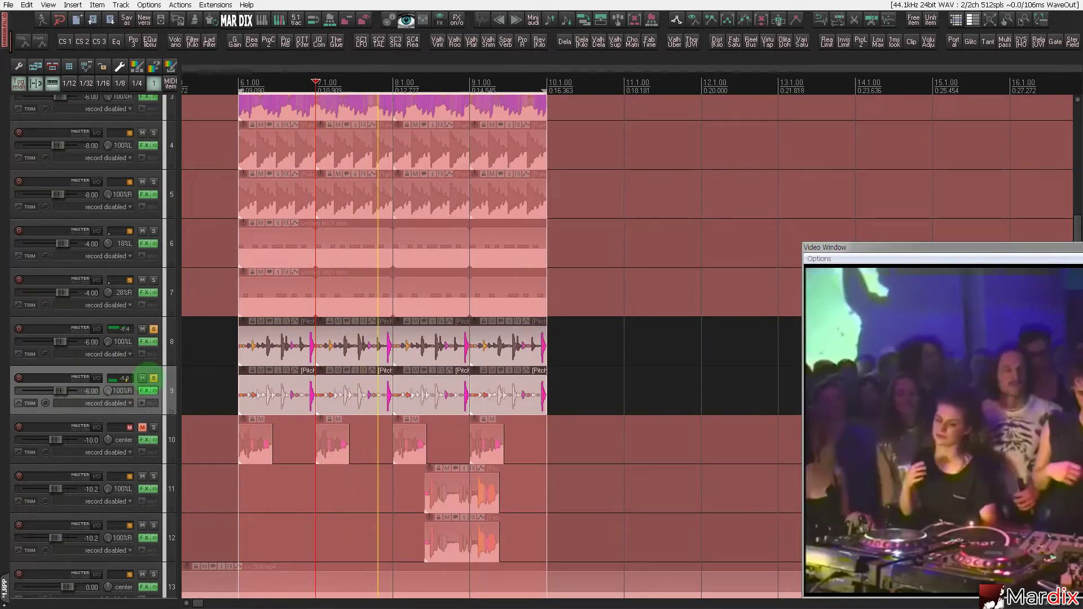
left_click(153, 378)
left_click(153, 329)
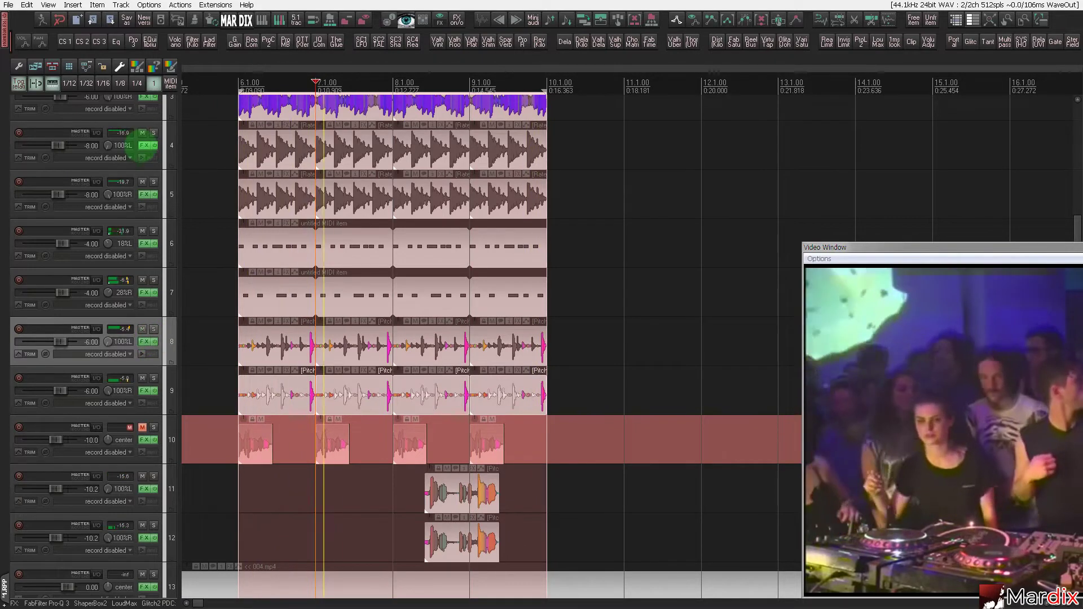
- Mute track 6, unmute the original vocal on track 10, and mute the split vocal tracks 11 and 12
left_click(142, 230)
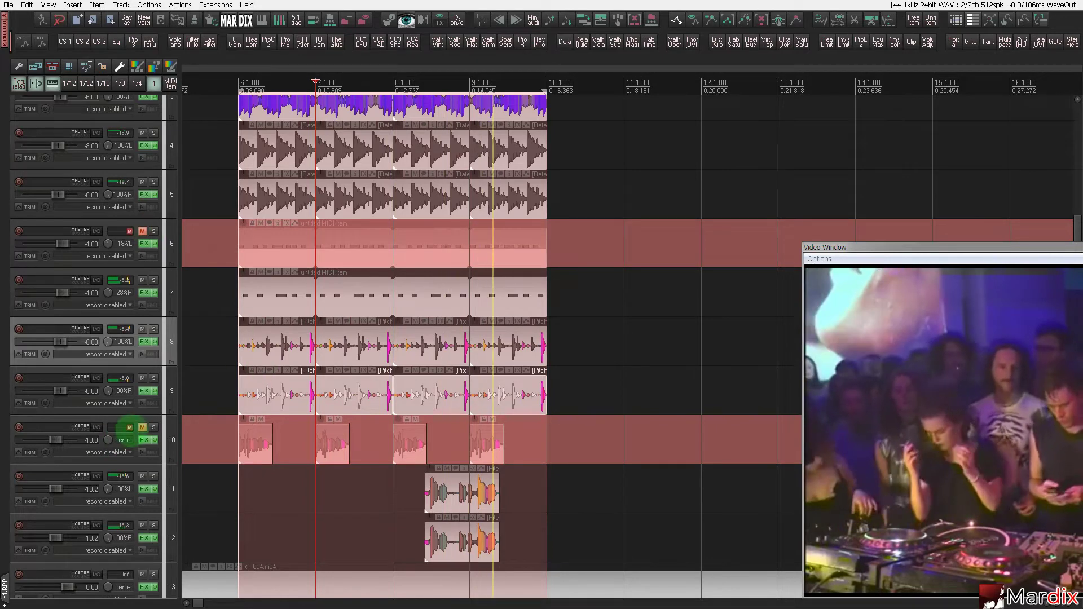
left_click(142, 427)
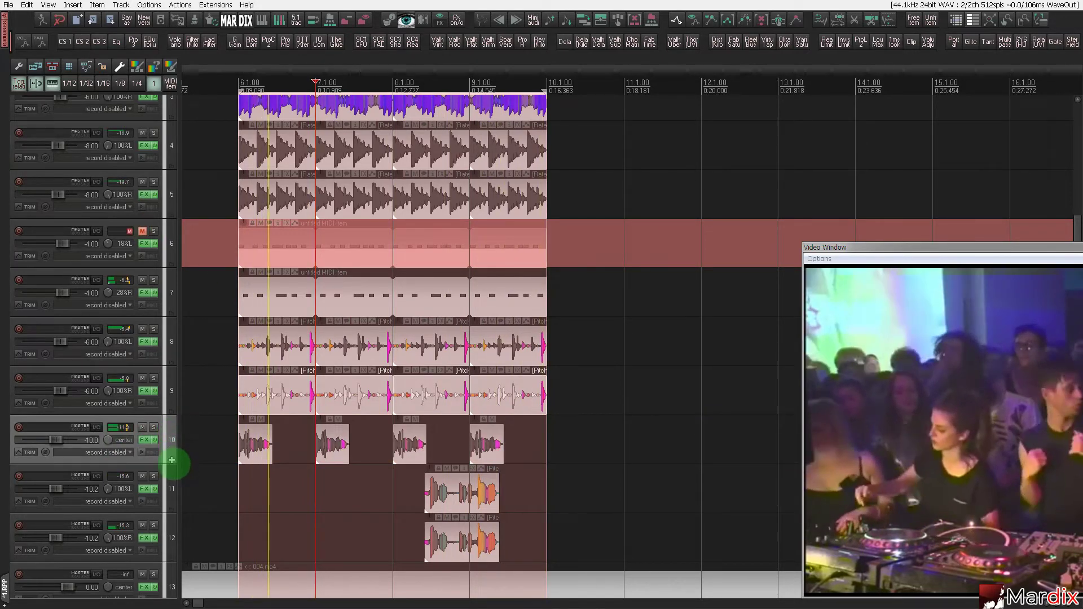
left_click(142, 477)
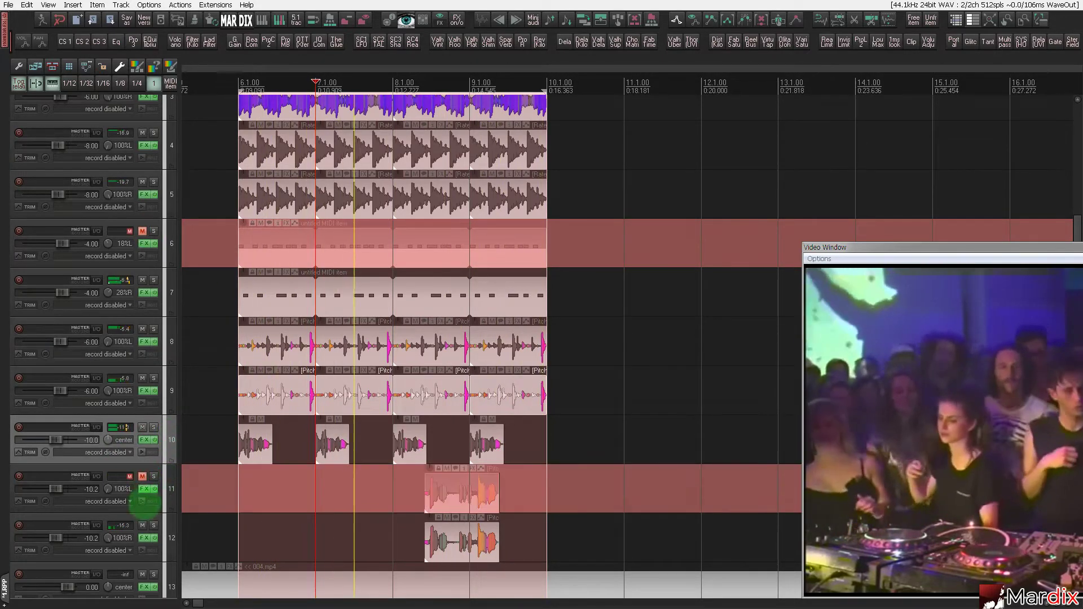
left_click(142, 525)
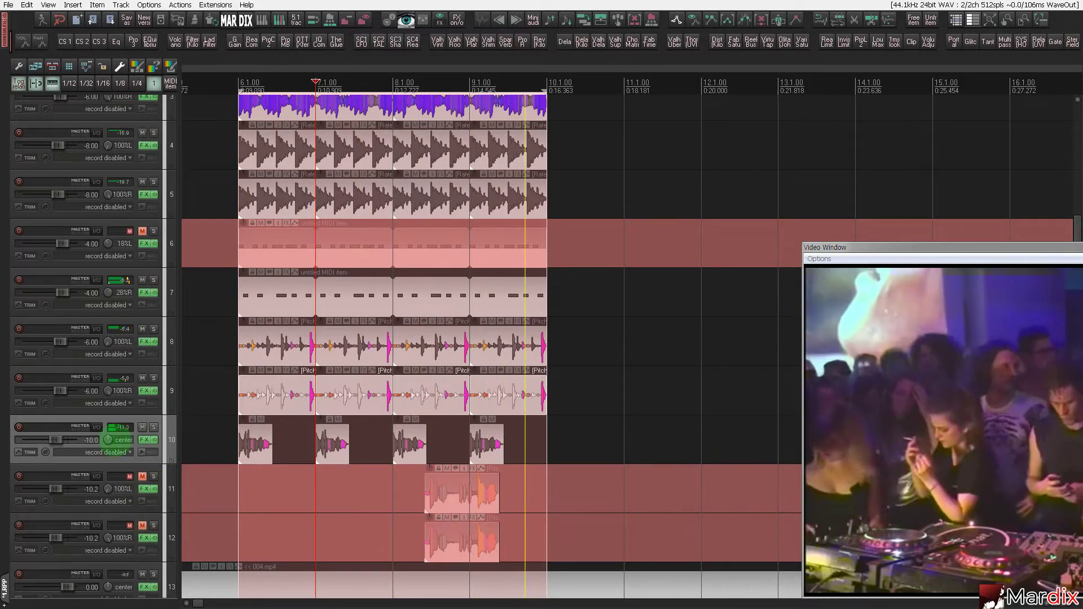
- Check the effects chain on vocal track 10, close it, and unmute track 6
left_click(144, 440)
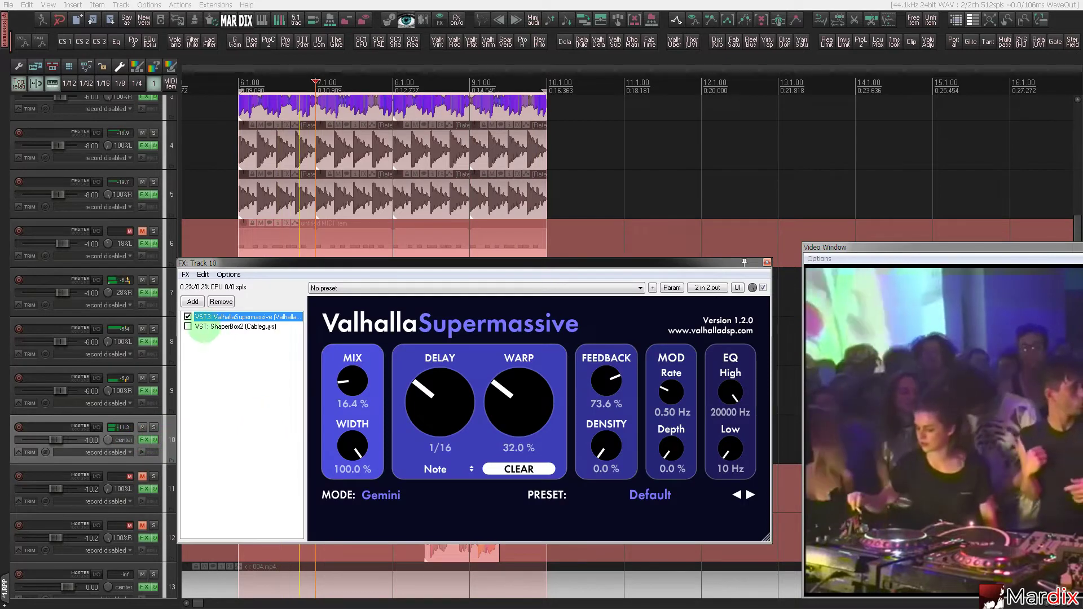
left_click(767, 262)
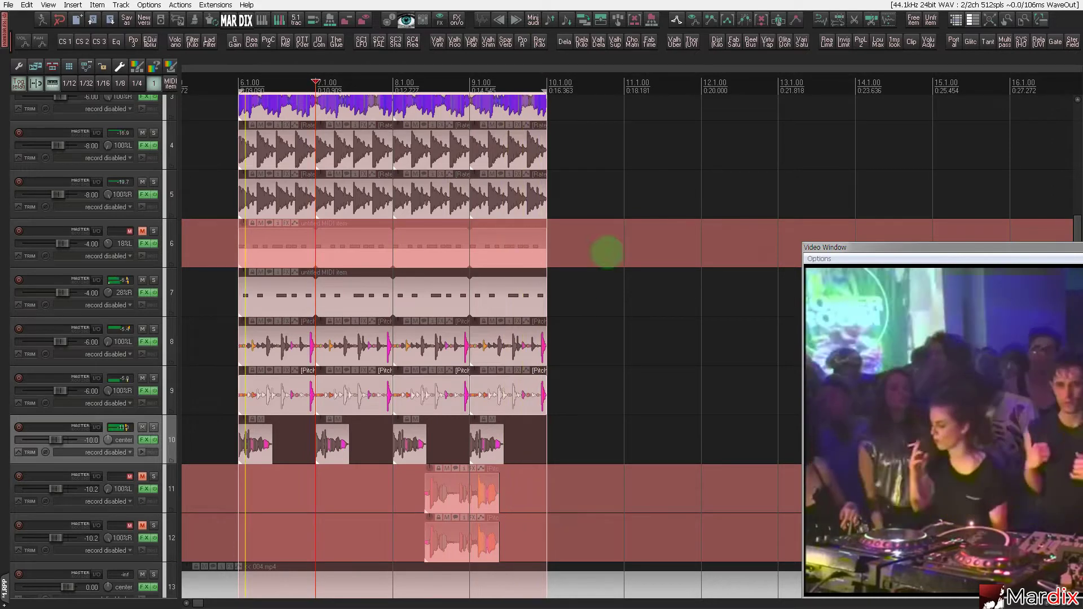
left_click(143, 231)
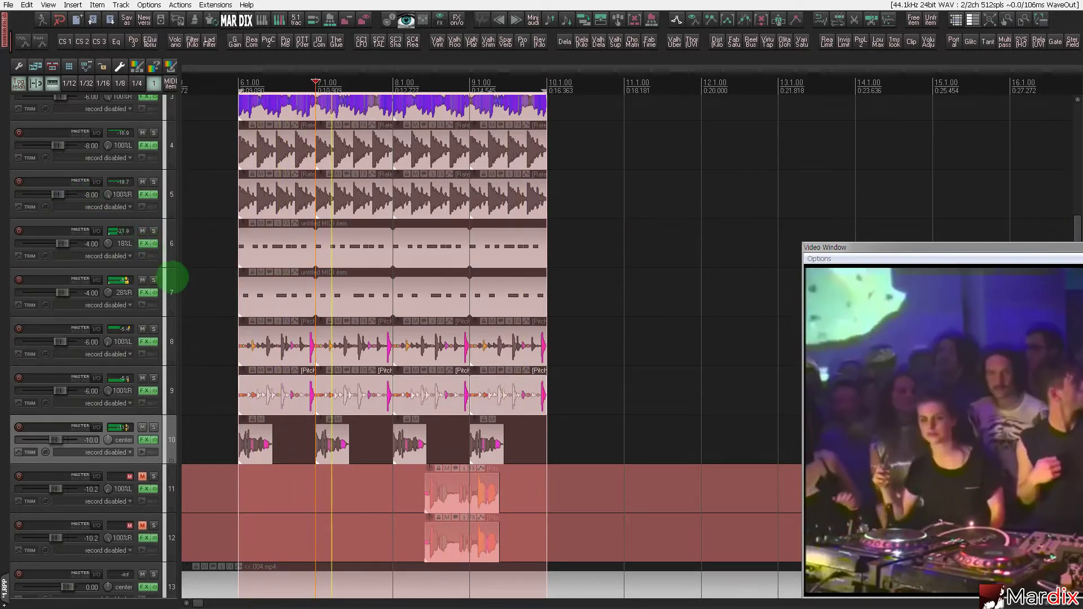
- Mute track 8 briefly to compare the mix, and mute split track 9 instead
scroll(117, 329, "down", 2)
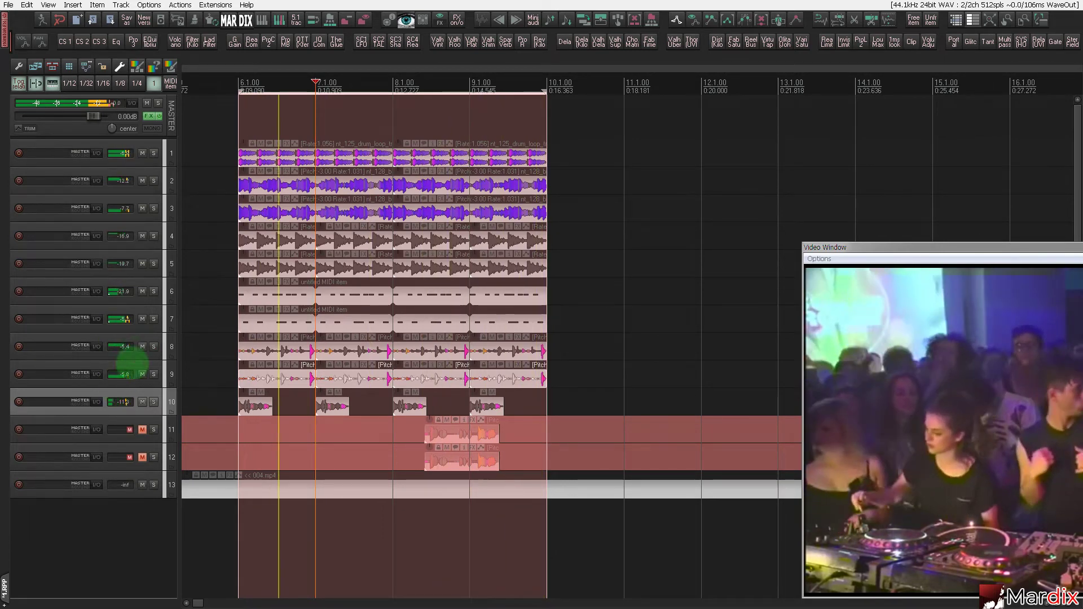
left_click(139, 347)
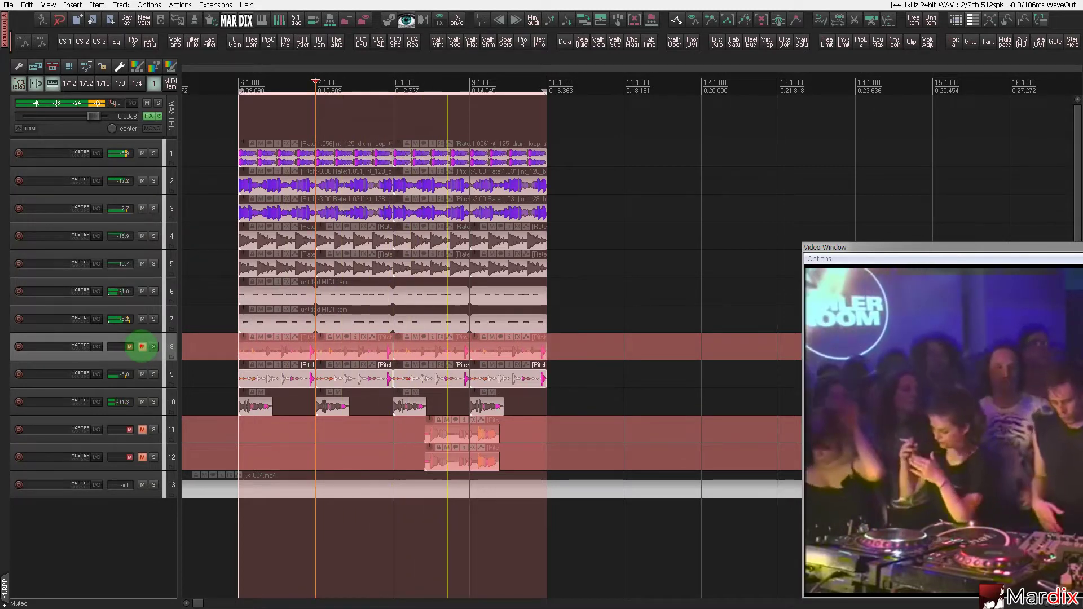
left_click(142, 347)
left_click(141, 374)
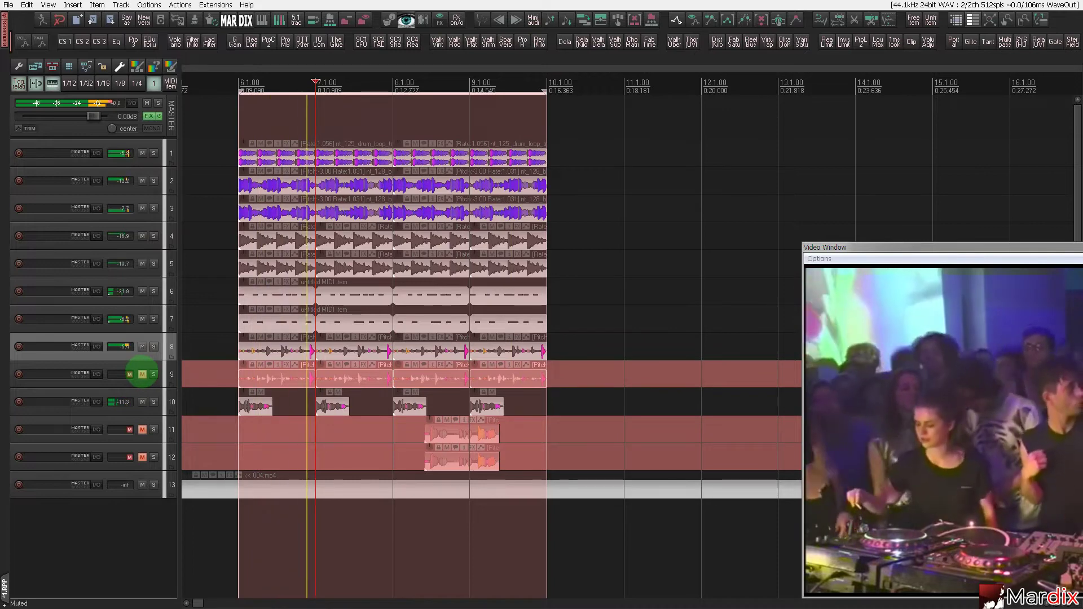
- Solo tracks 7 and 6 in turn to hear each alone, and return to the full mix
left_click(153, 319)
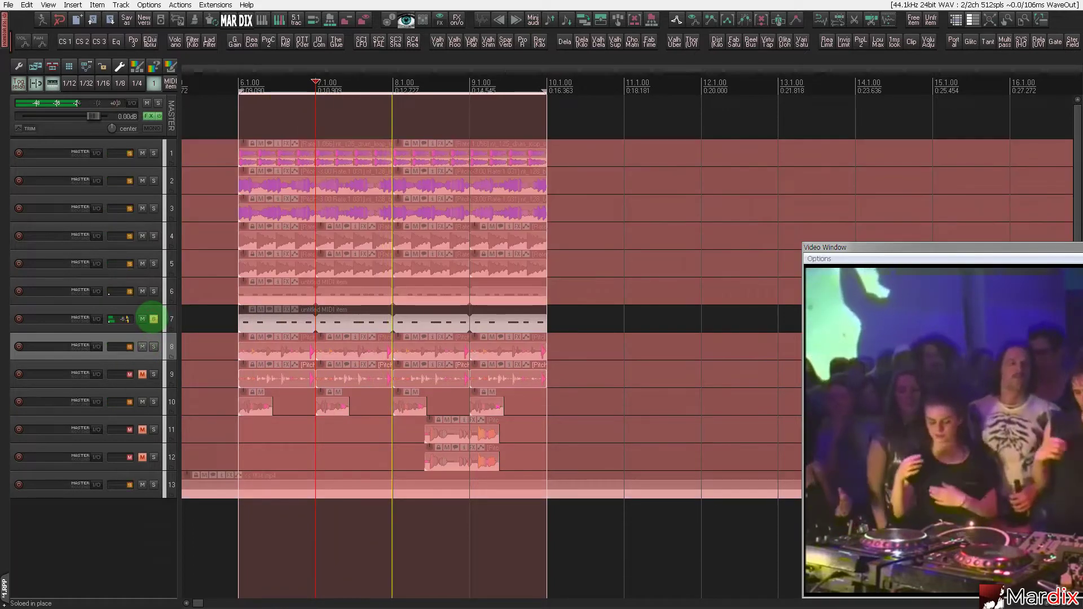
left_click(153, 319)
left_click(168, 292)
left_click(153, 292)
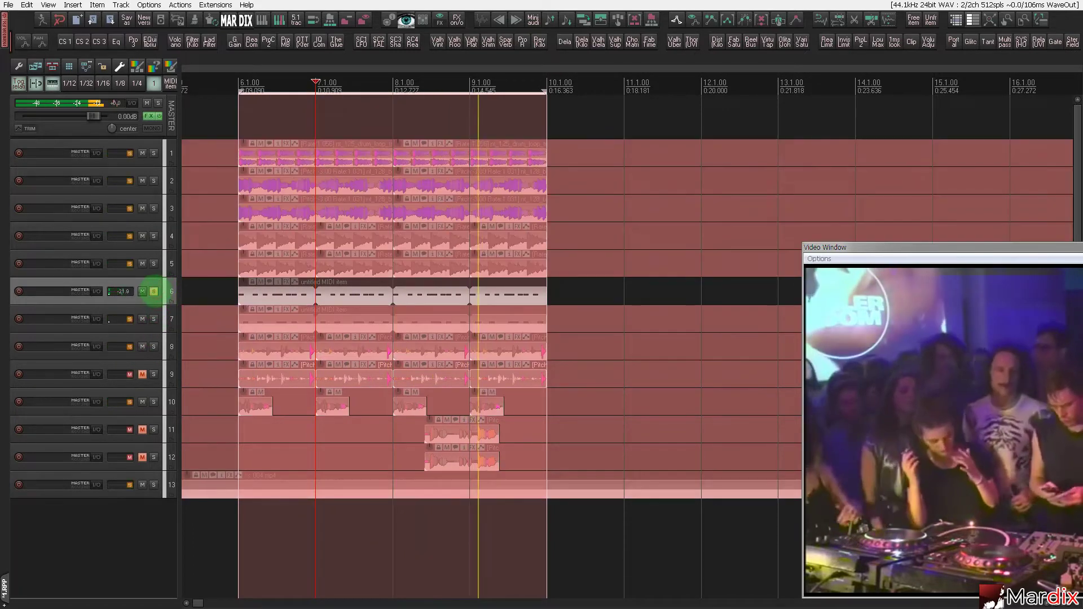
left_click(153, 292)
- Enable the Frequency Shifter in track 6's effects chain and set its shift to -293 Hz
left_click_drag(170, 306, 170, 331)
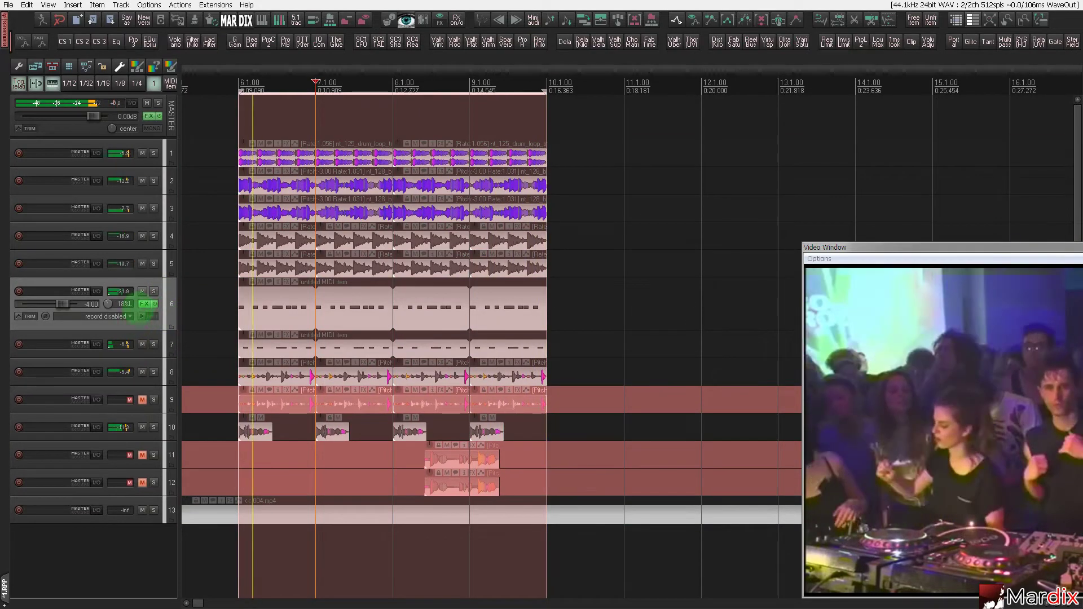
left_click(144, 305)
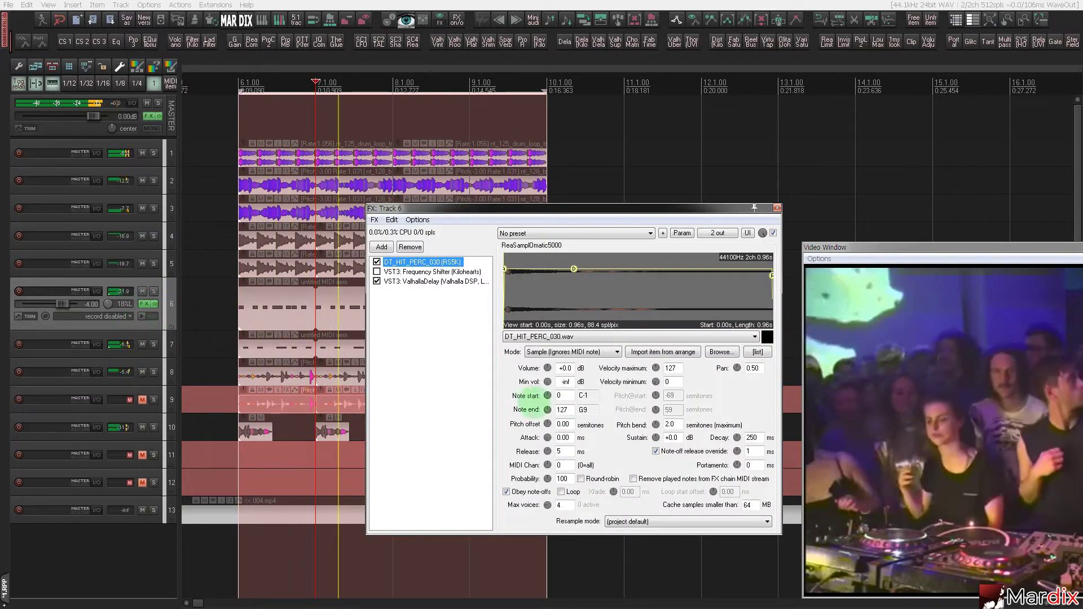
left_click(377, 272)
left_click(394, 273)
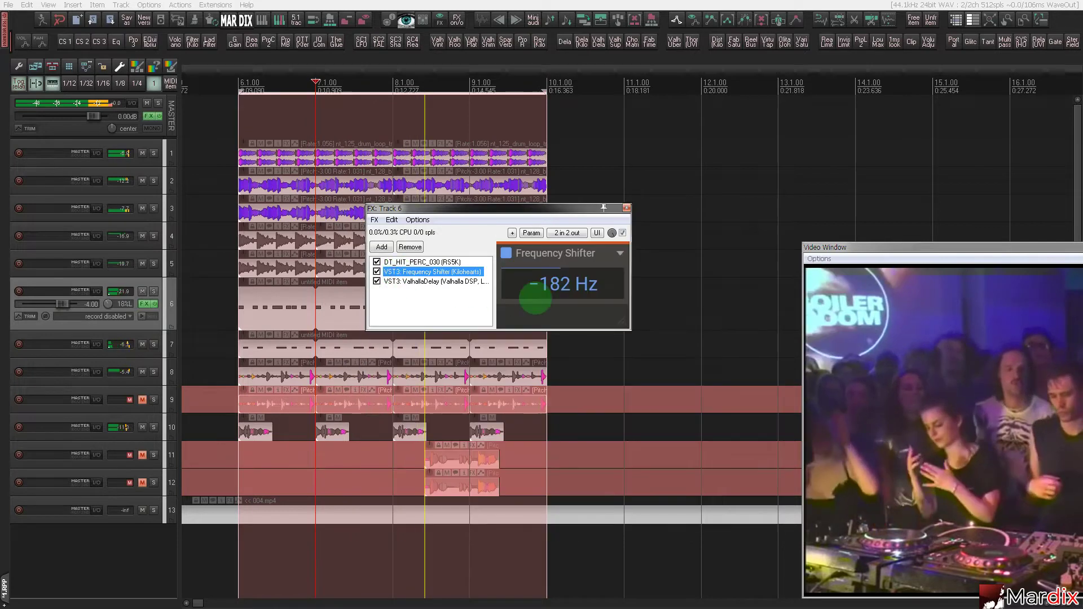
double_click(551, 286)
left_click_drag(552, 286, 533, 338)
left_click(413, 274)
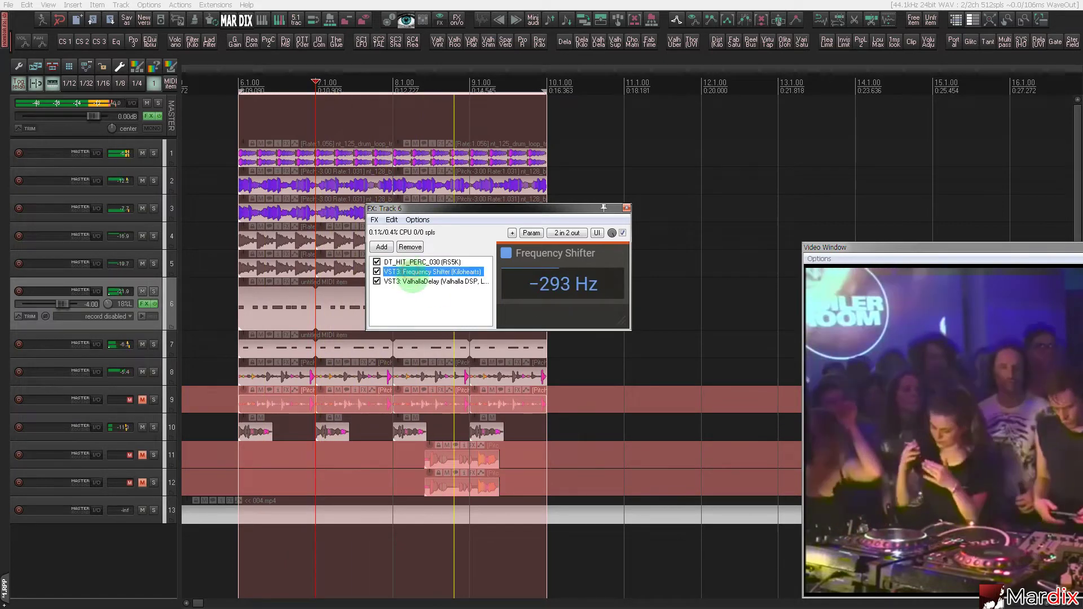
- Remove the Frequency Shifter from track 6's effects chain and set the sampler's pitch offset to -0.64 semitones
key("Delete")
left_click(415, 264)
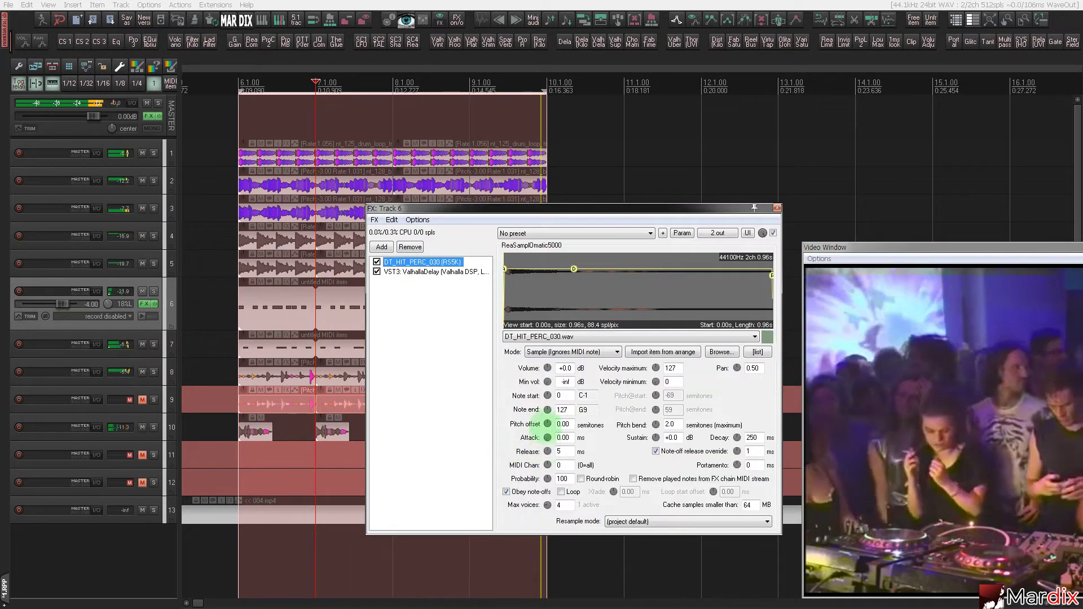
left_click_drag(547, 424, 547, 430)
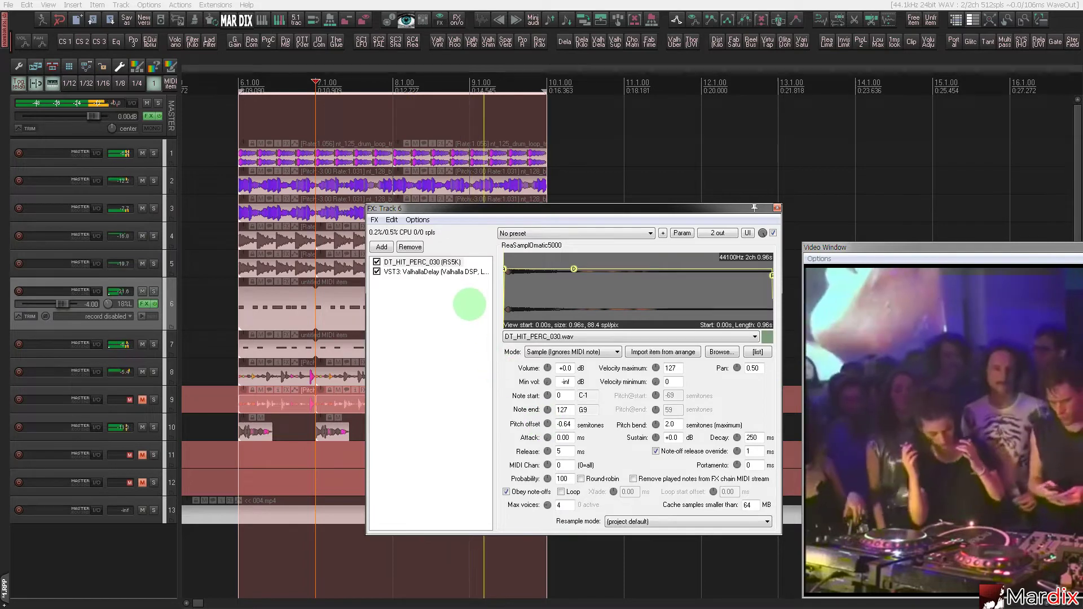
- Set the ValhallaDelay mix on track 6 to 16.8% and close the effects chain
left_click(462, 279)
left_click(469, 275)
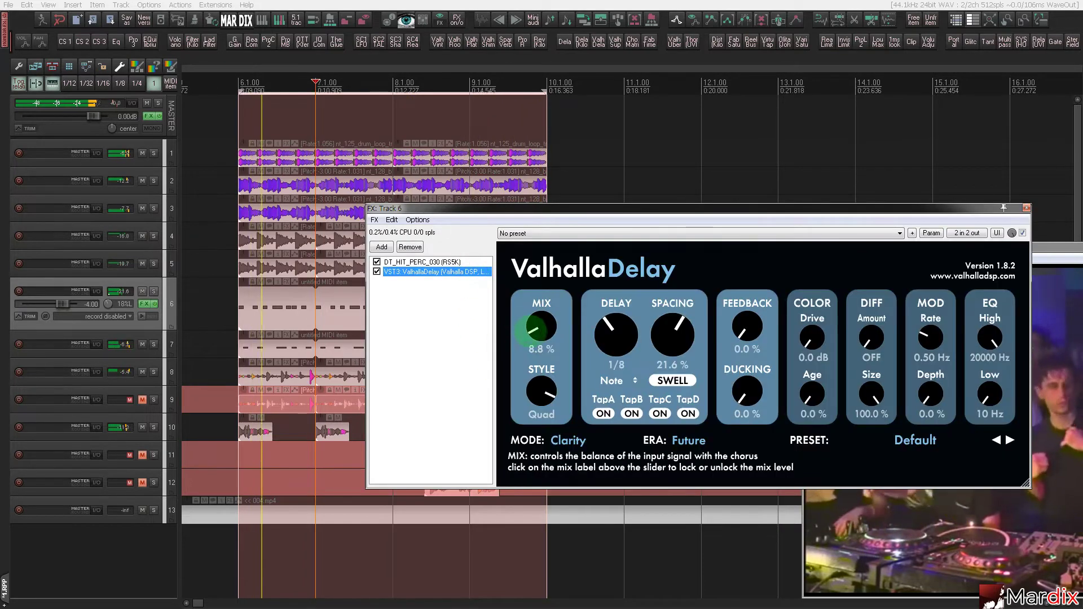
left_click_drag(539, 326, 529, 323)
left_click(452, 262)
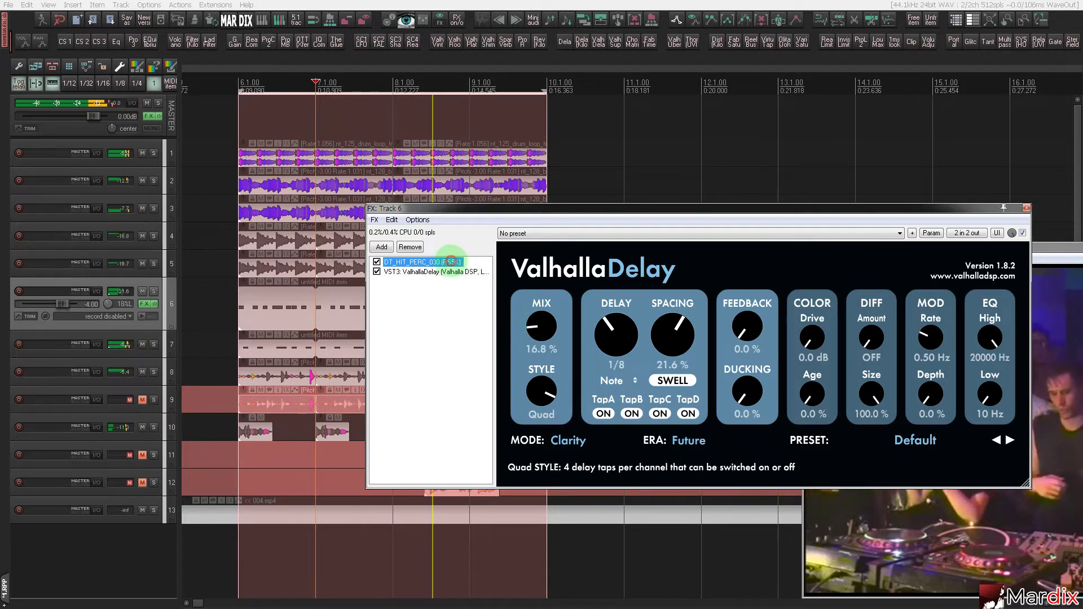
left_click(777, 209)
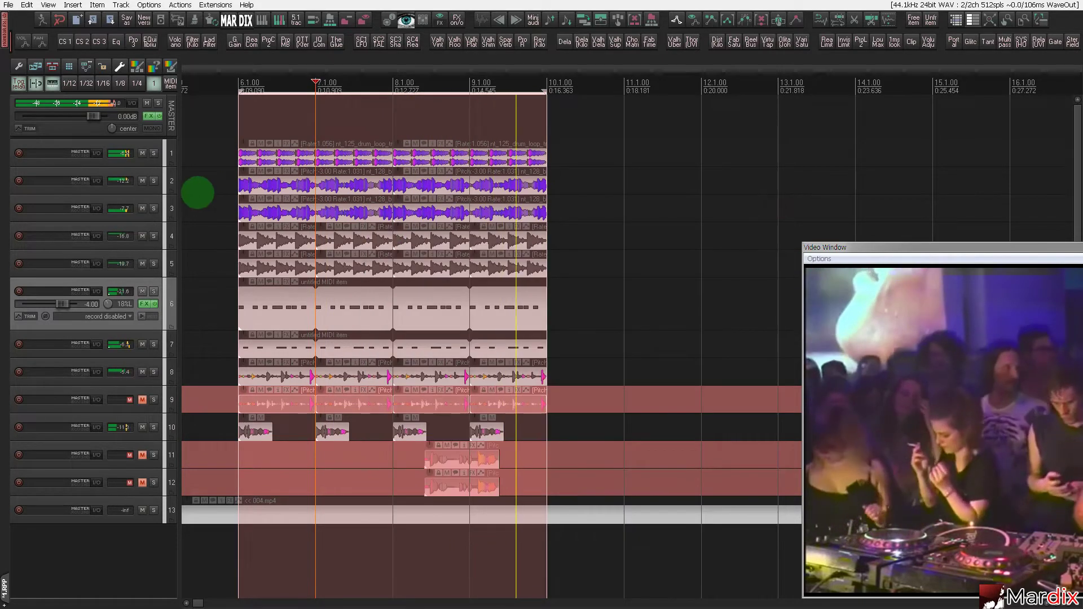
- Enable the Filter and FabFilter Pro-R on the master track and set the Pro-R mix to 69.45%
left_click(149, 116)
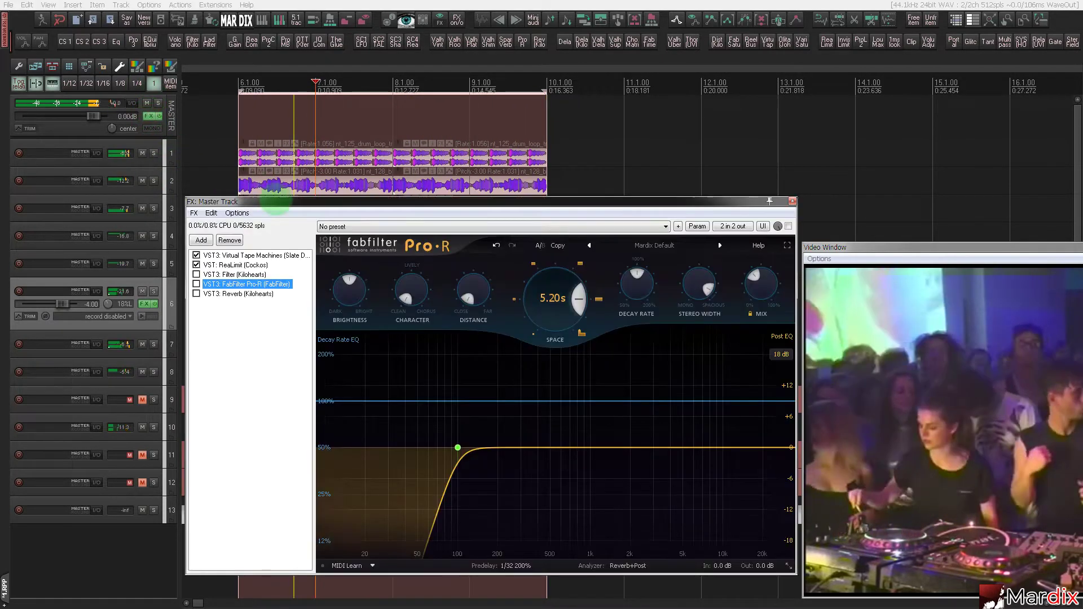
left_click(197, 283)
left_click(196, 274)
left_click(231, 274)
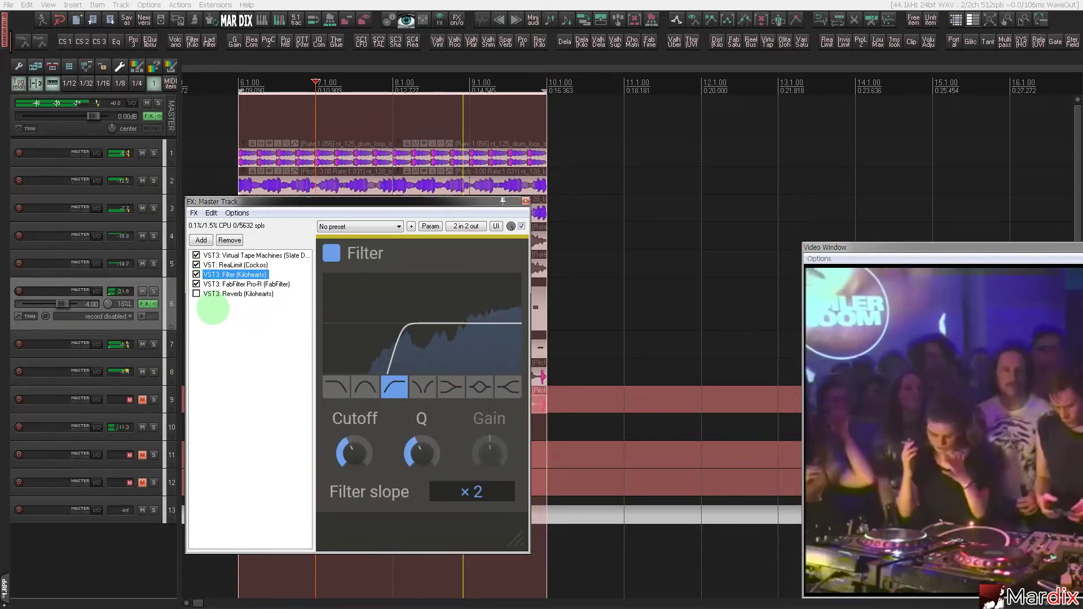
left_click(231, 284)
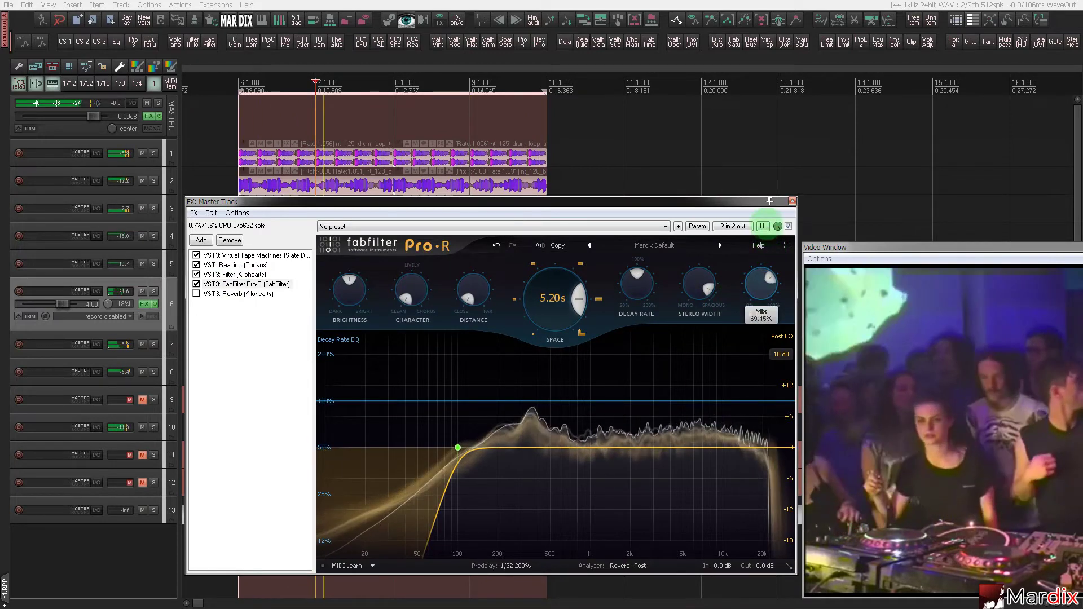
- Bypass the master's Pro-R and Filter, try the Kilohearts Reverb instead, bypass it too, and close the chain
left_click(196, 284)
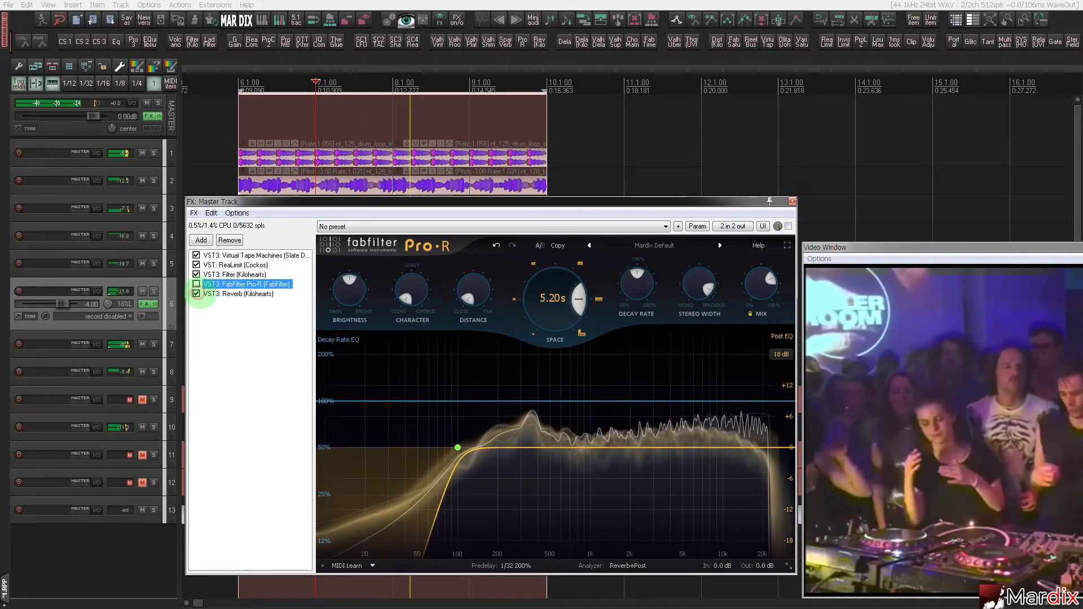
left_click(196, 274)
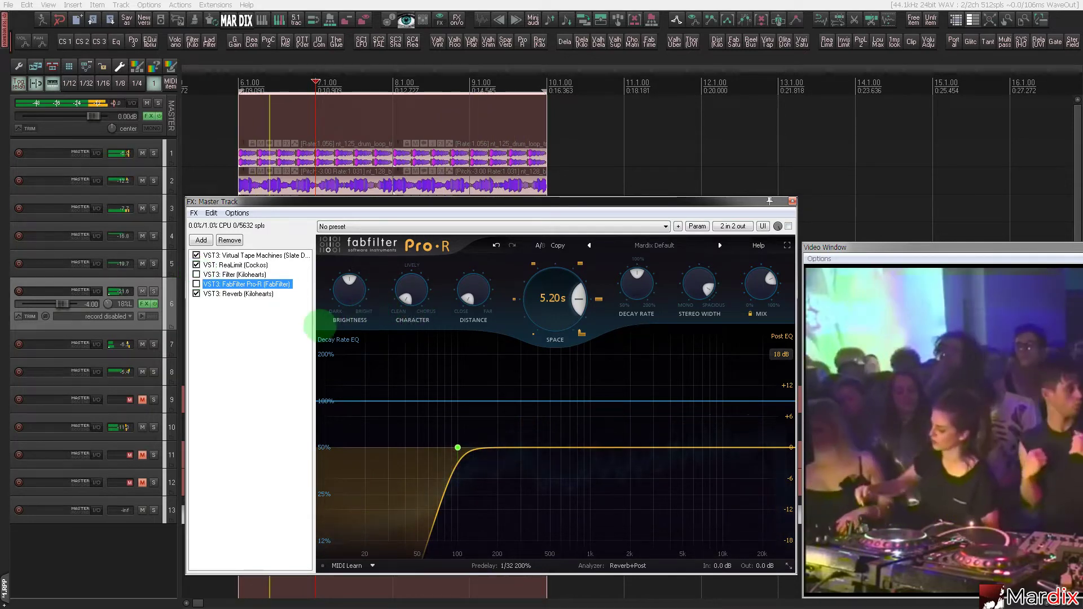
left_click(268, 293)
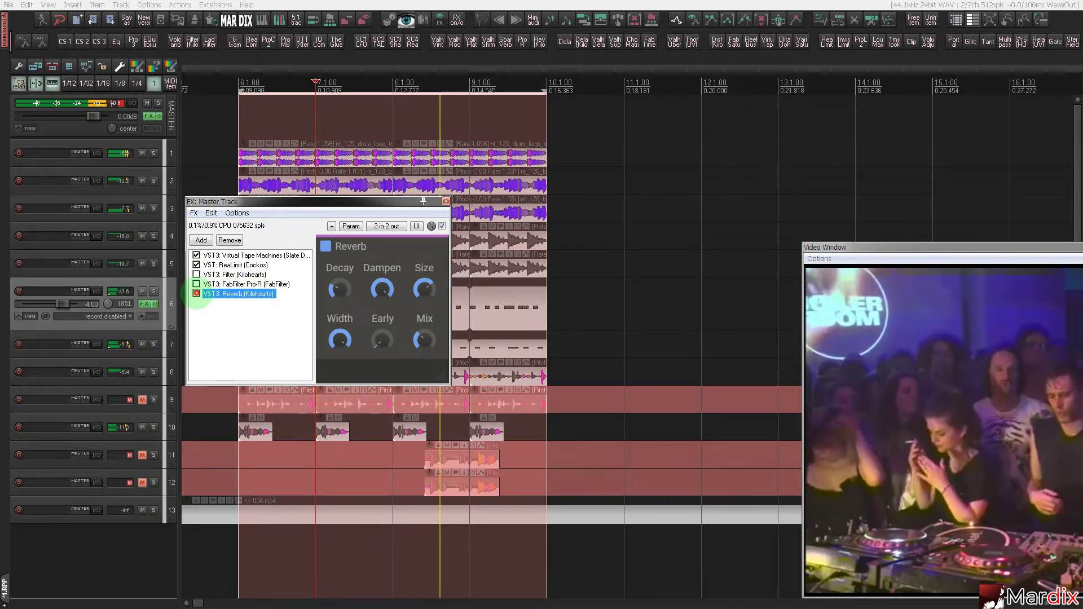
left_click(196, 294)
left_click(446, 202)
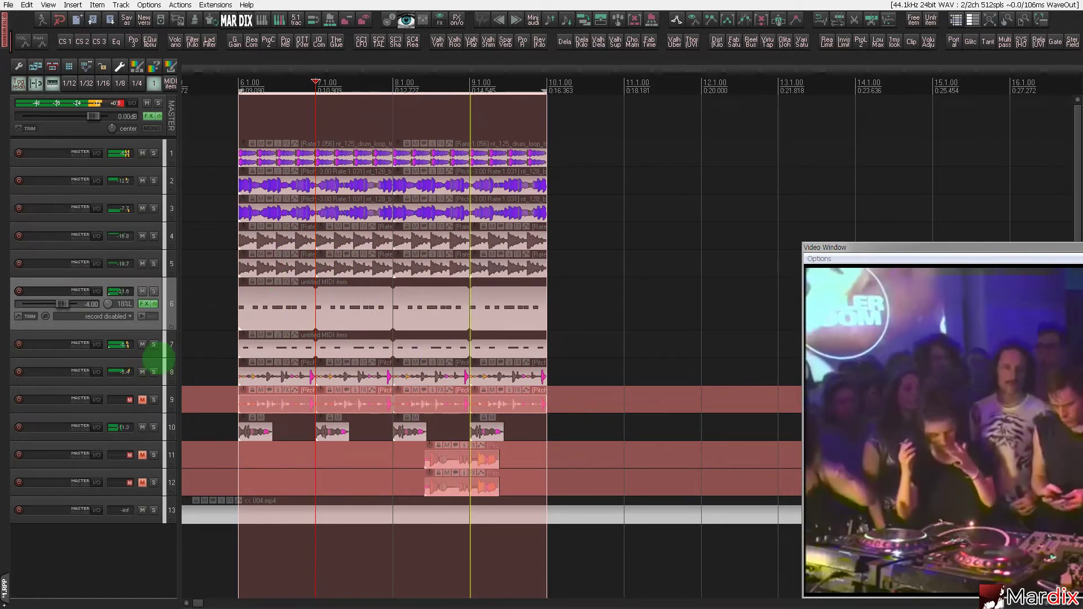
- Check tracks 7 and 8 with solo, return to the full mix, and unmute track 9
left_click(154, 345)
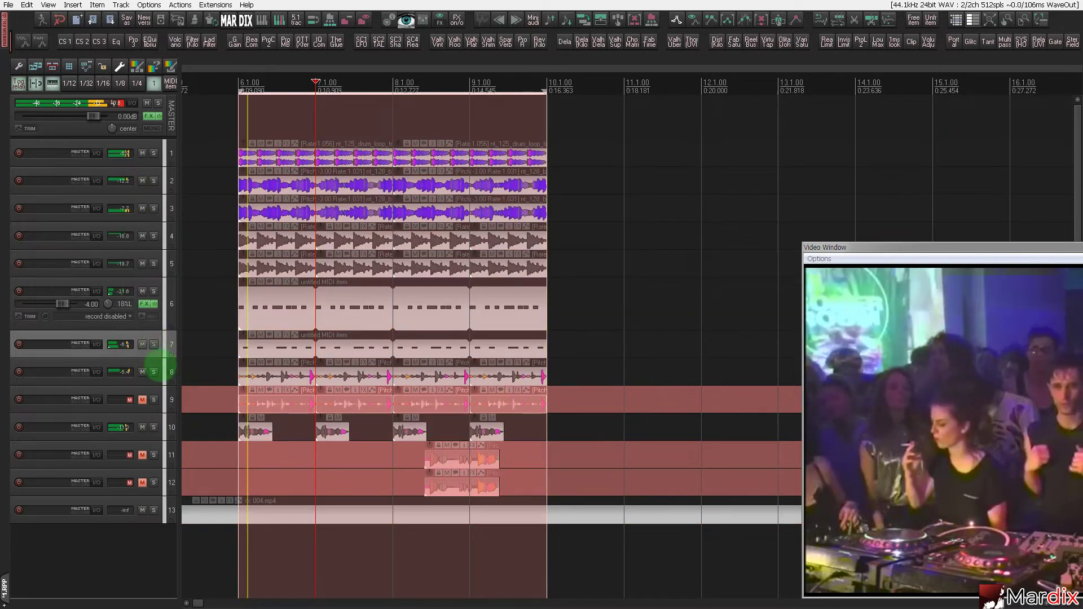
left_click(153, 372)
left_click(154, 373)
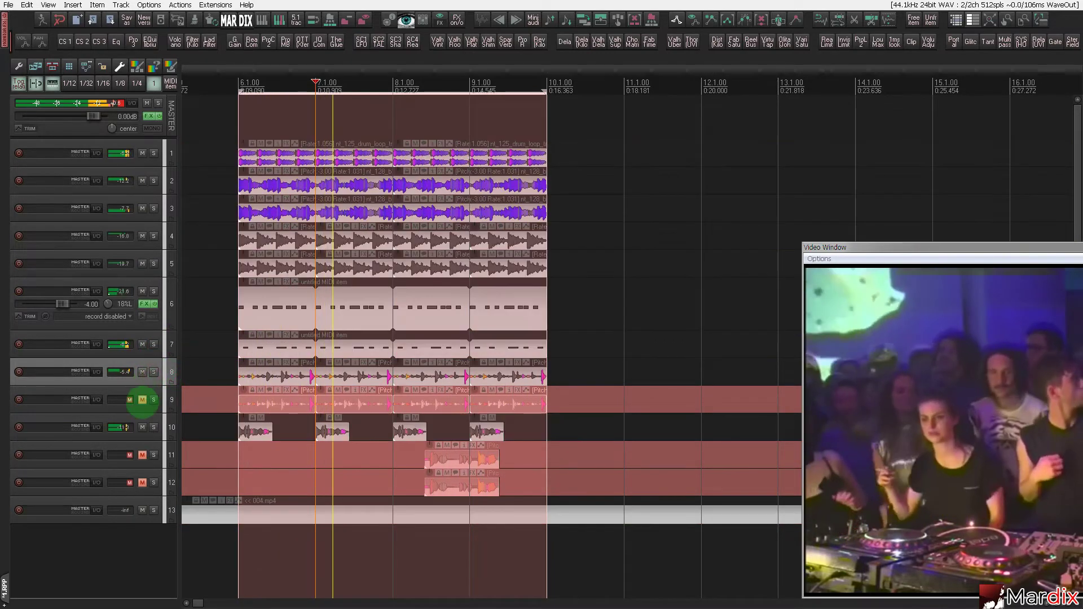
left_click(142, 399)
left_click(171, 399)
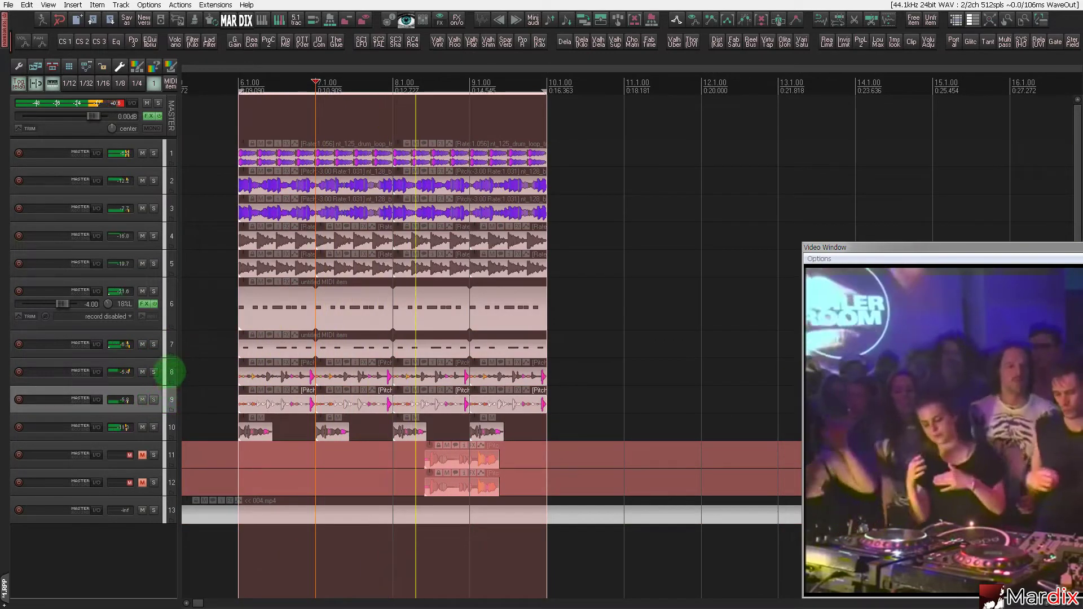
- Open Tantra in track 8's effects chain, audition earlier presets back to SEQ Baloon, and close the chain
left_click(171, 371)
scroll(153, 380, "up", 4)
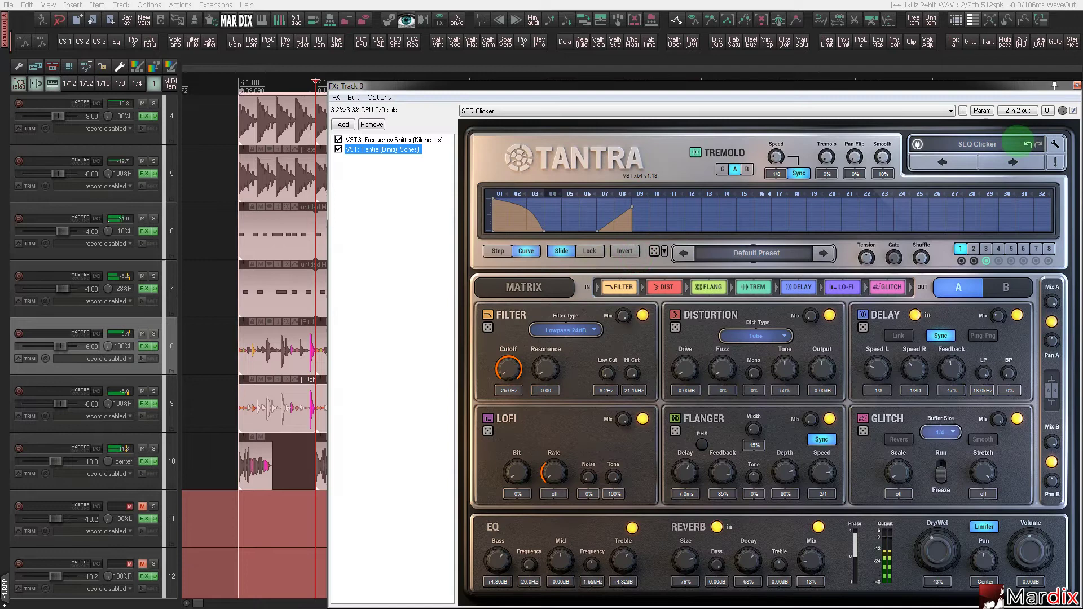
left_click(964, 159)
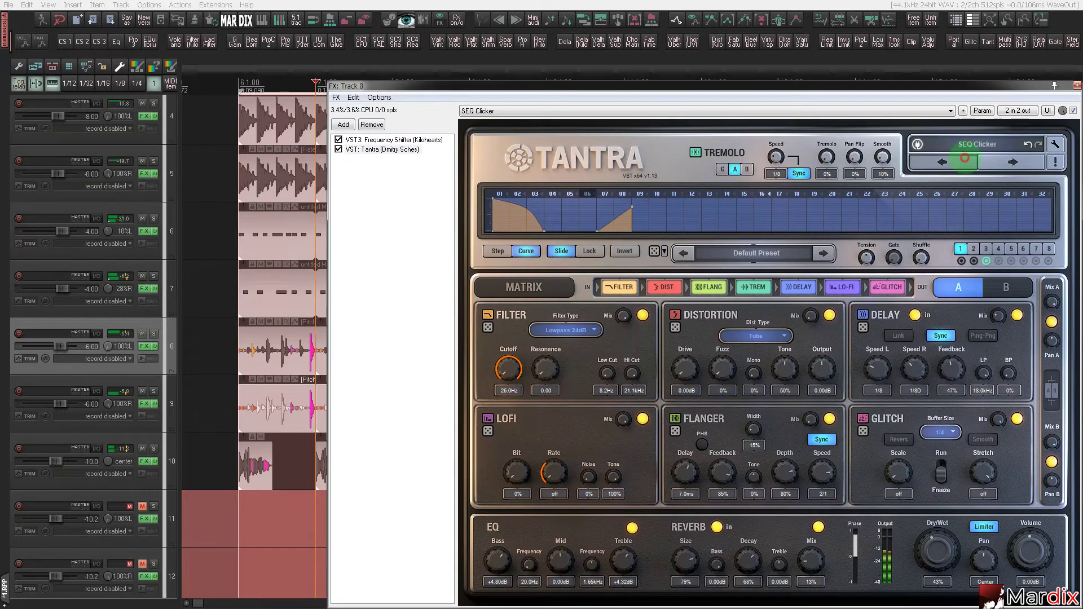
left_click(966, 162)
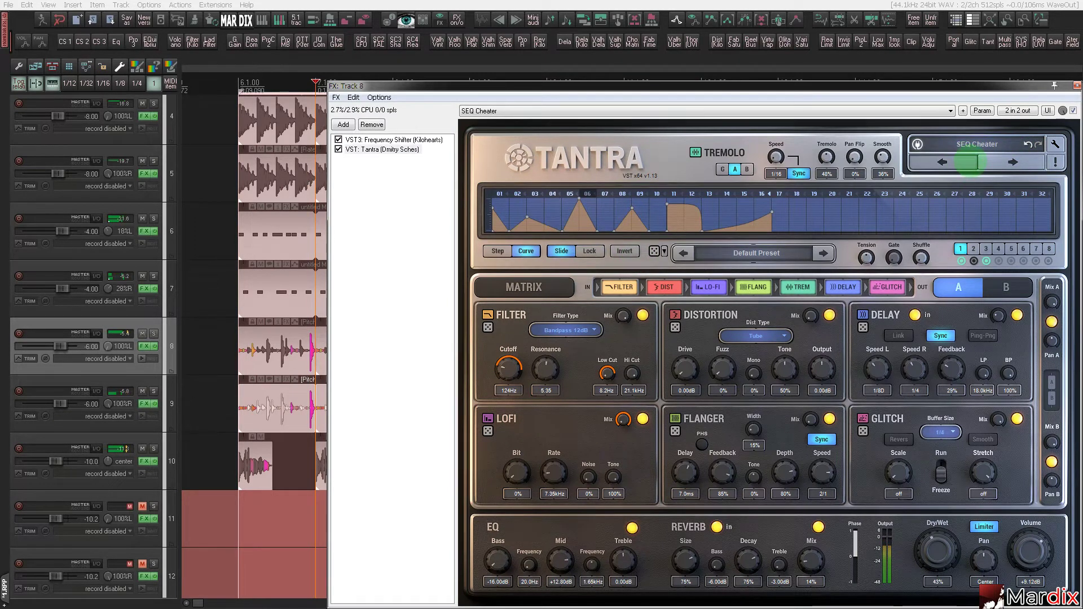
left_click(971, 162)
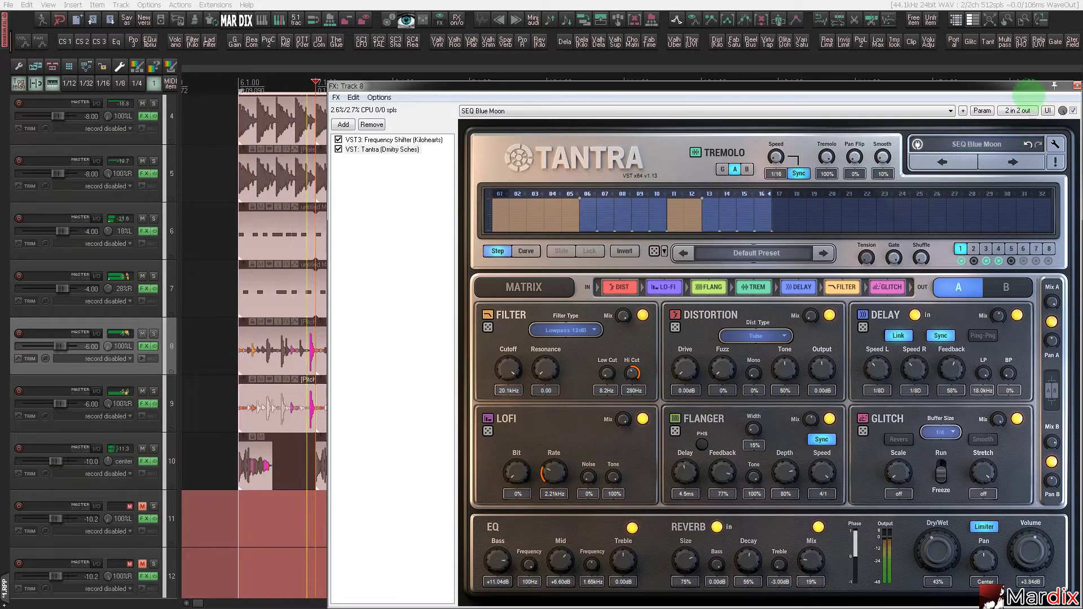
left_click_drag(1030, 84, 967, 67)
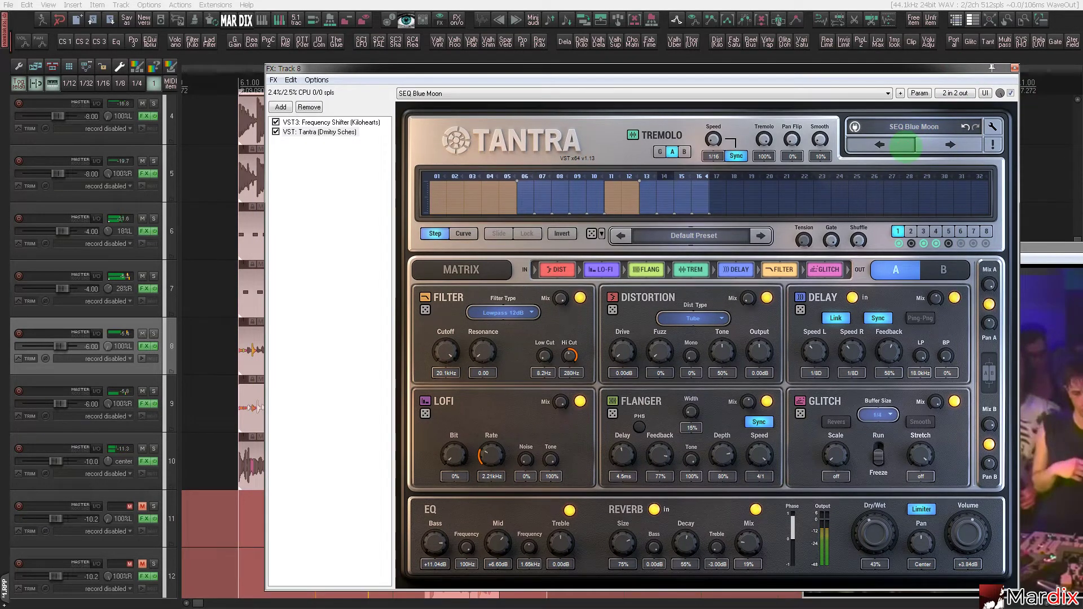
left_click(895, 151)
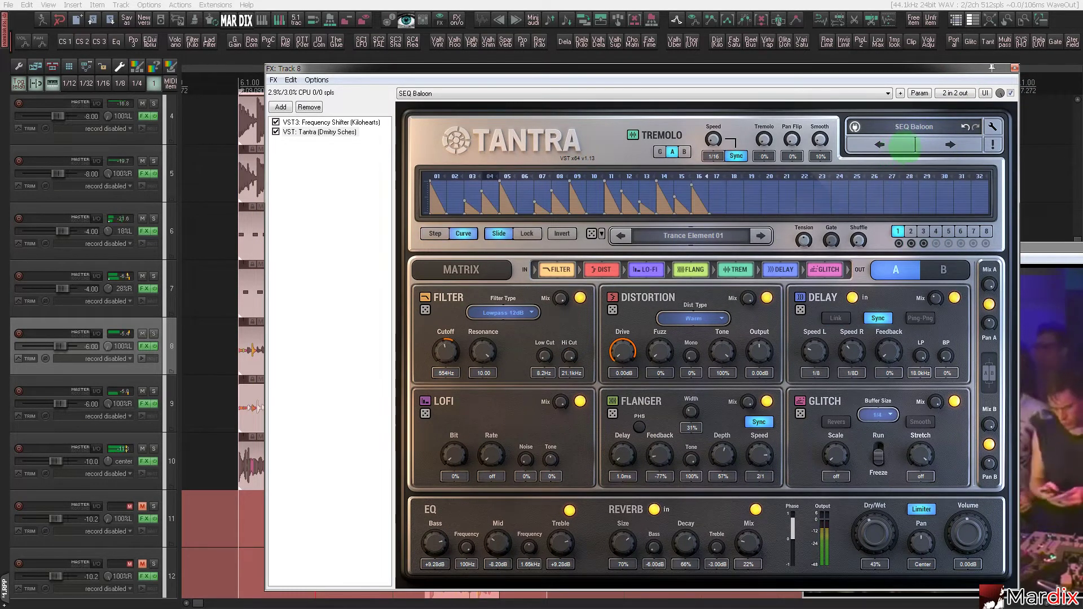
left_click(1015, 68)
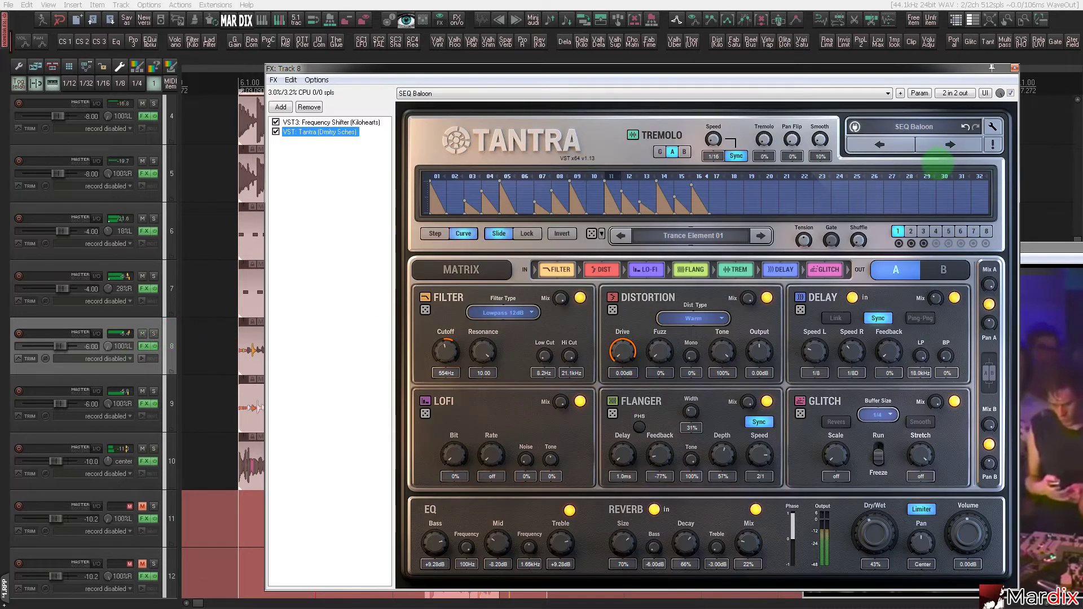
- Audition the LOFI Uprising preset in track 8's Tantra, and load DL Heavy Start 01 instead
left_click(903, 148)
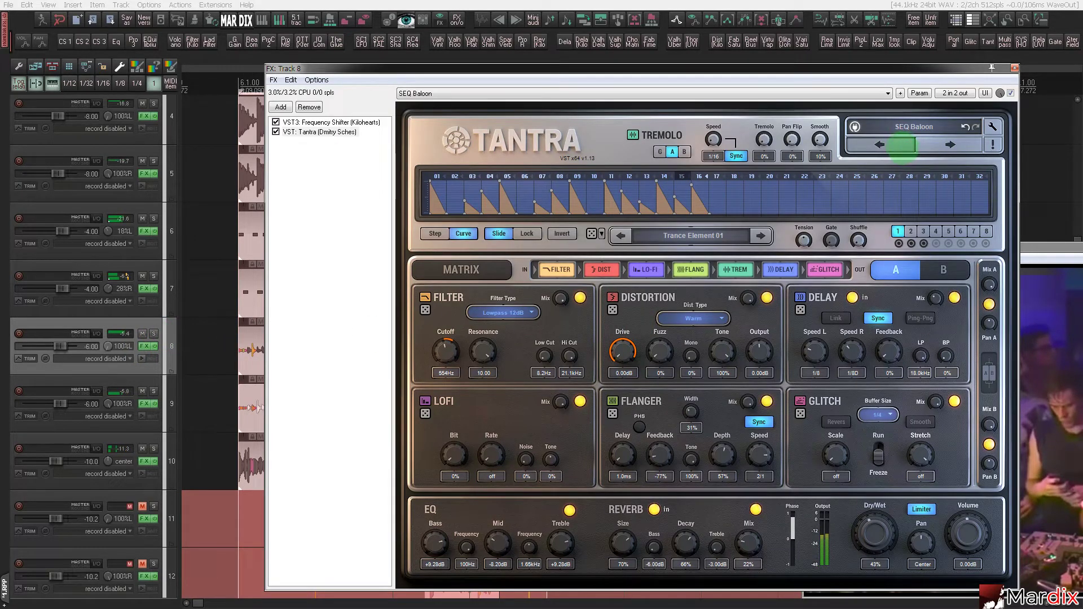
left_click(902, 146)
left_click(911, 125)
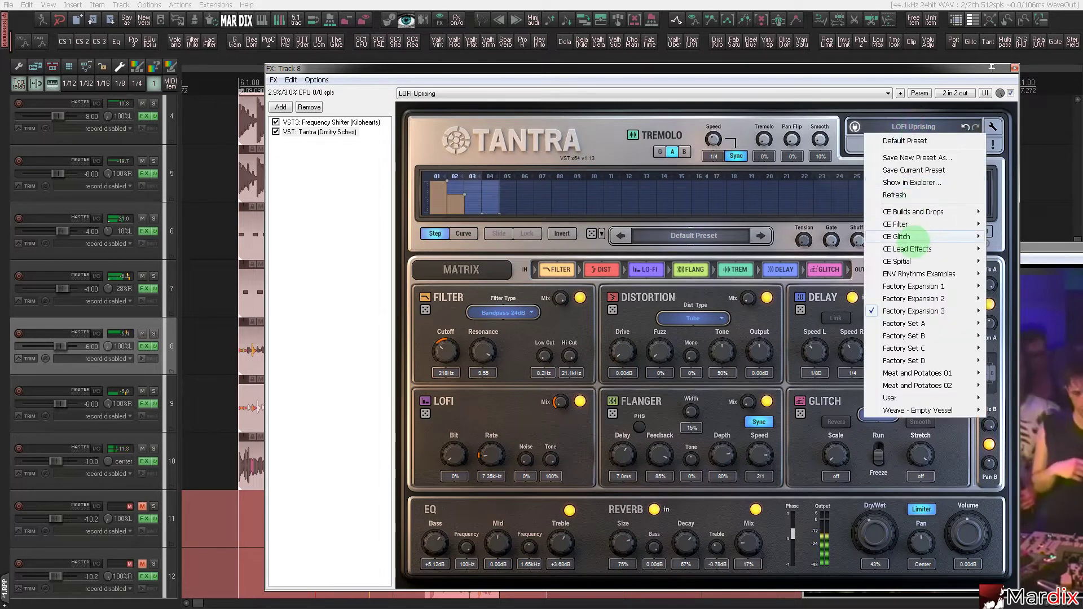
mouse_move(903, 273)
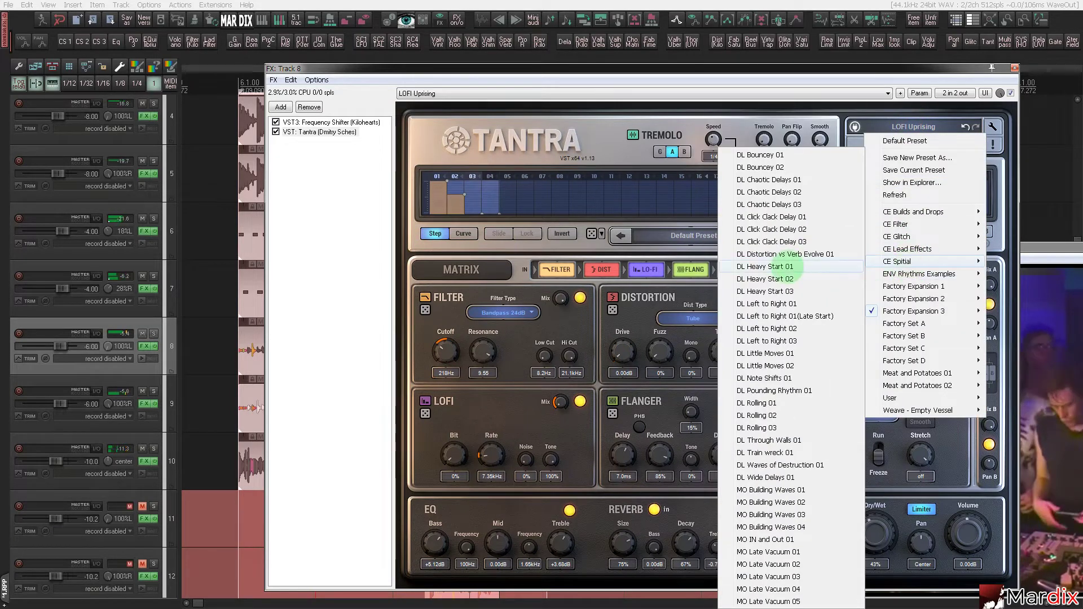
left_click(787, 266)
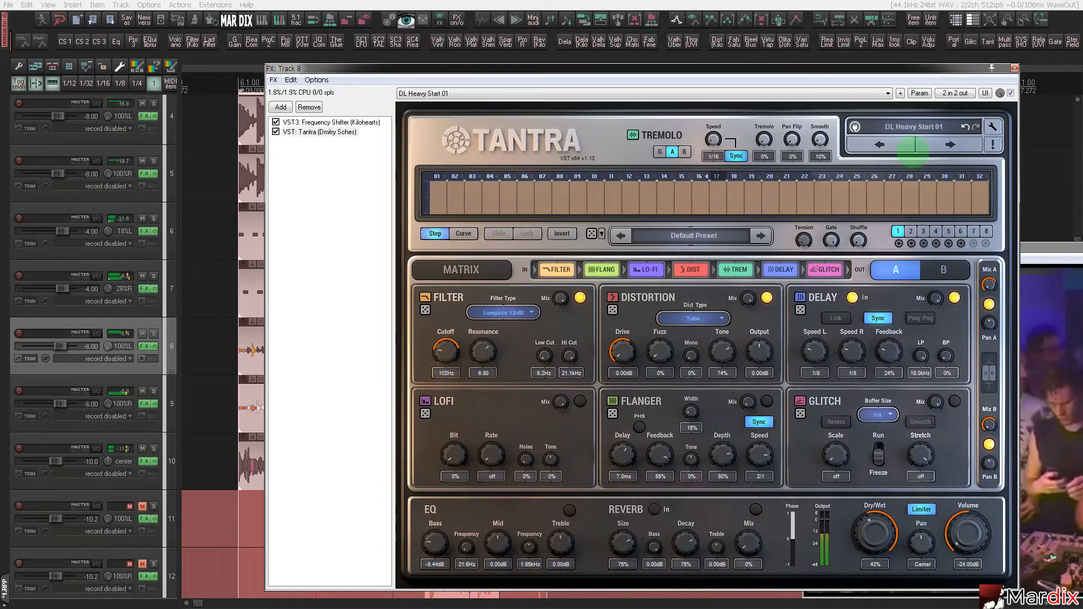
- Step forward through Tantra's glitch presets to GL Sample and Transform 01
left_click(925, 134)
left_click(804, 241)
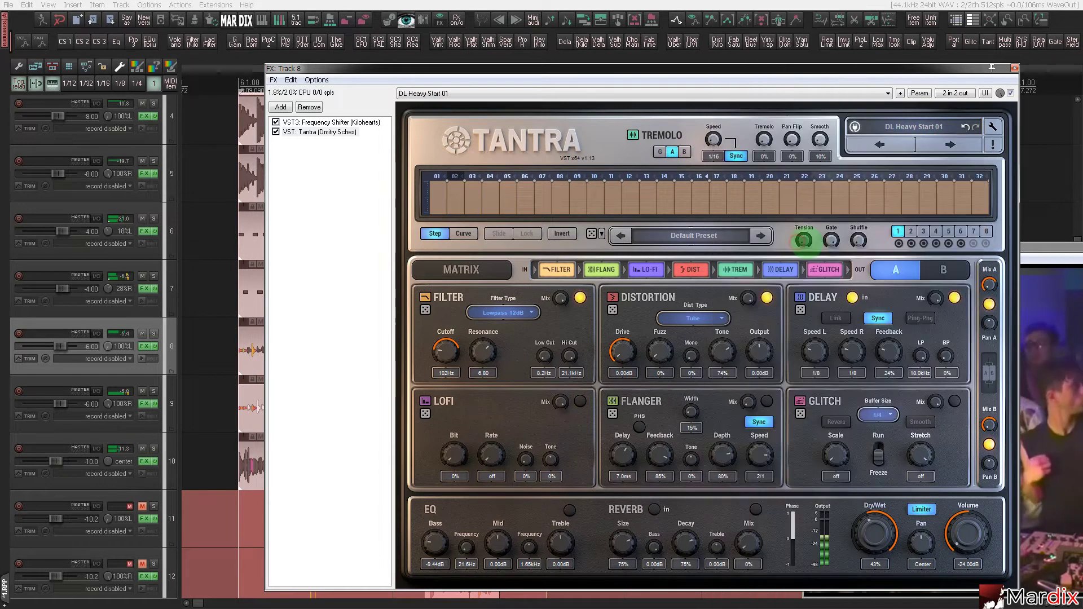
left_click(930, 144)
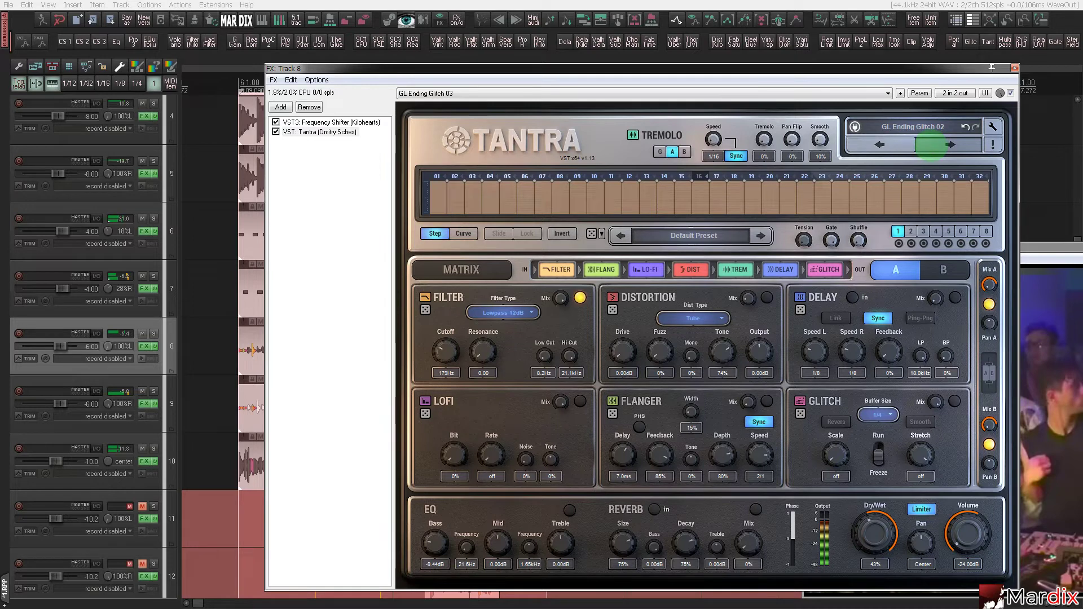
left_click(931, 144)
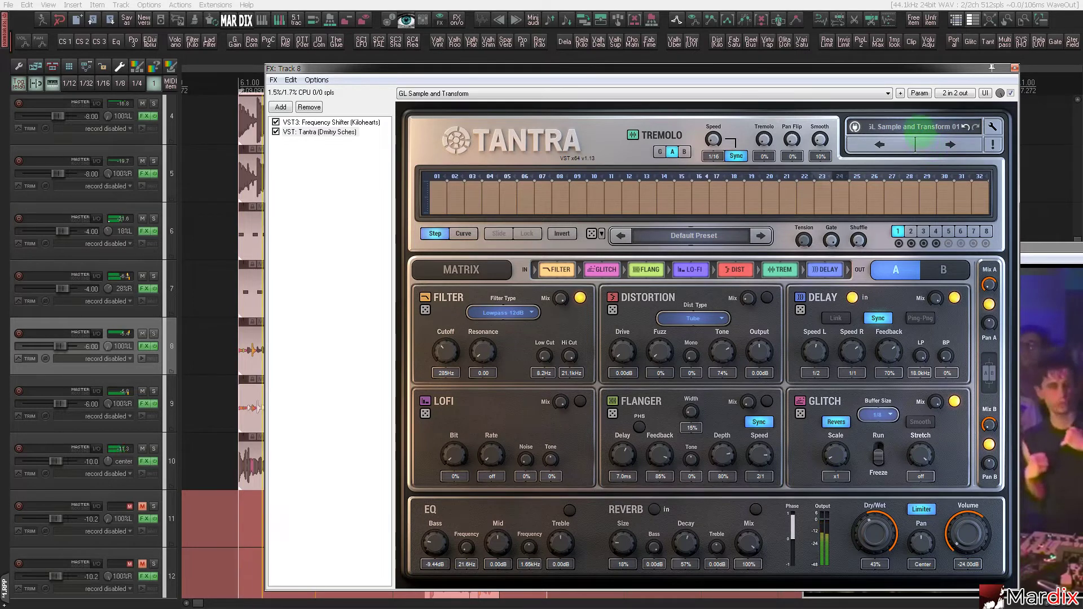
- Load FLT Boiler from Tantra's Factory Expansion 3 bank, advance to FLT Climb, and set Dry/Wet to 52%
left_click(930, 136)
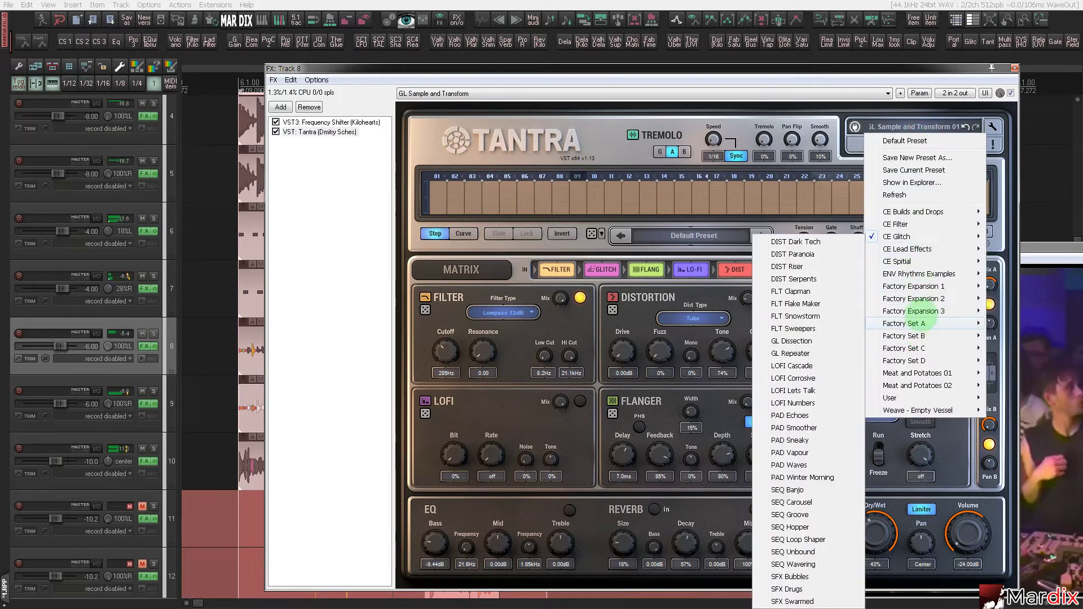
mouse_move(892, 323)
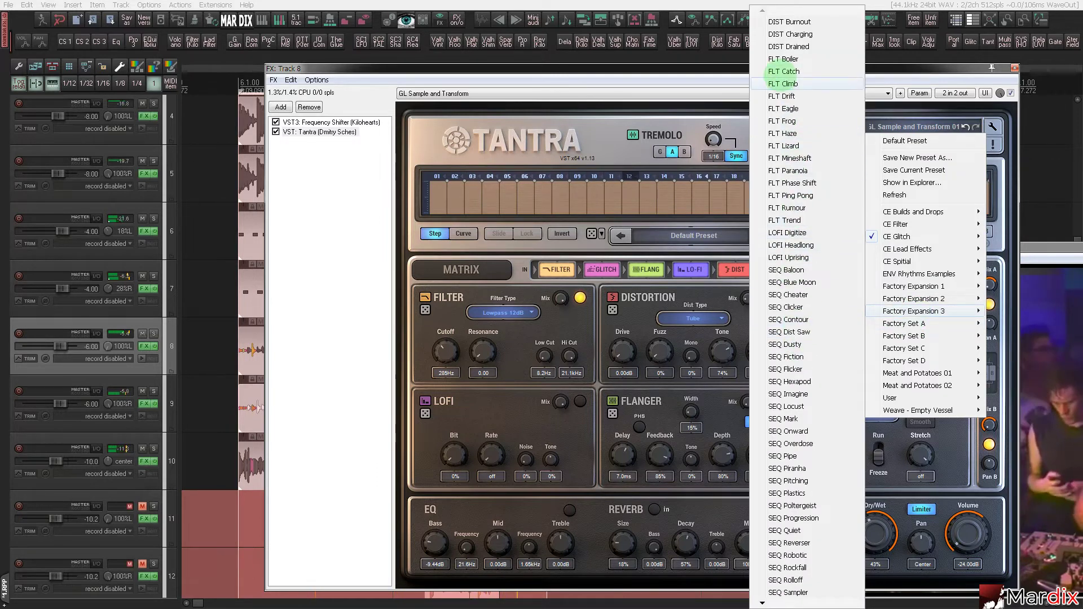
left_click(783, 63)
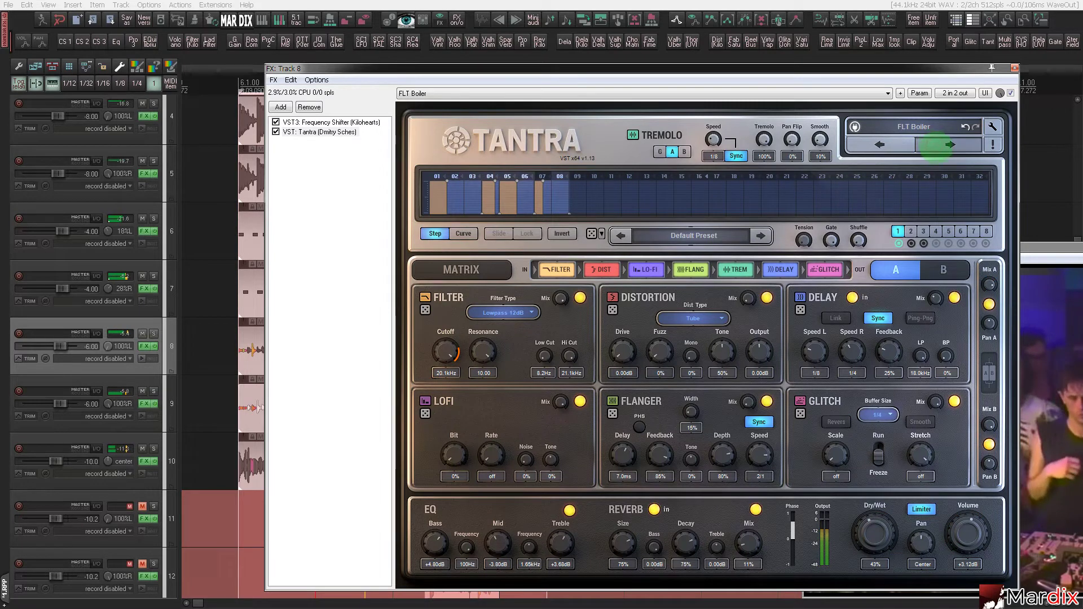
left_click_drag(876, 528, 877, 535)
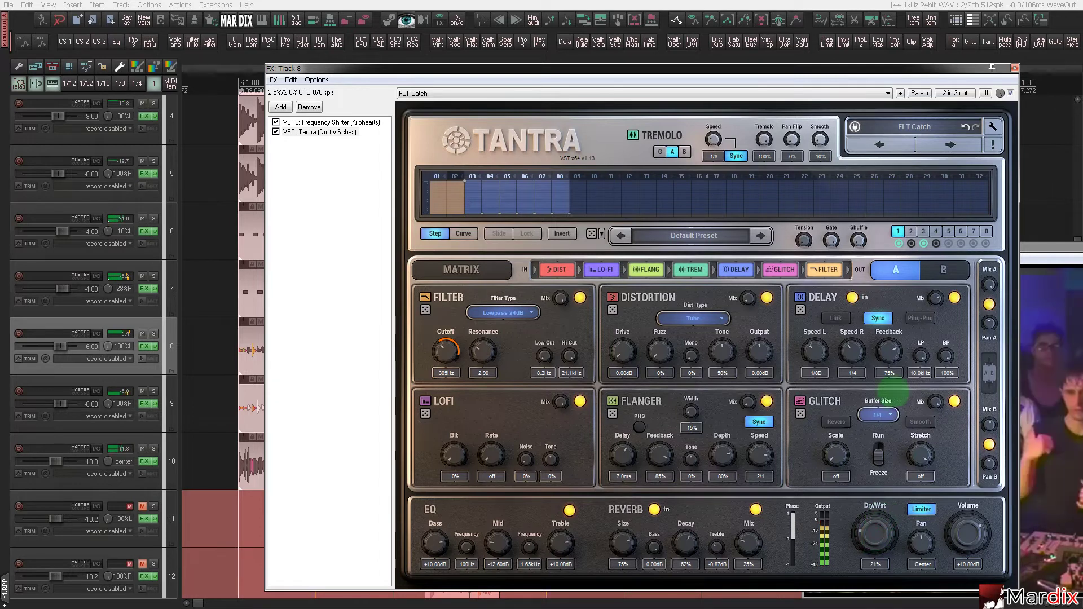
left_click(937, 140)
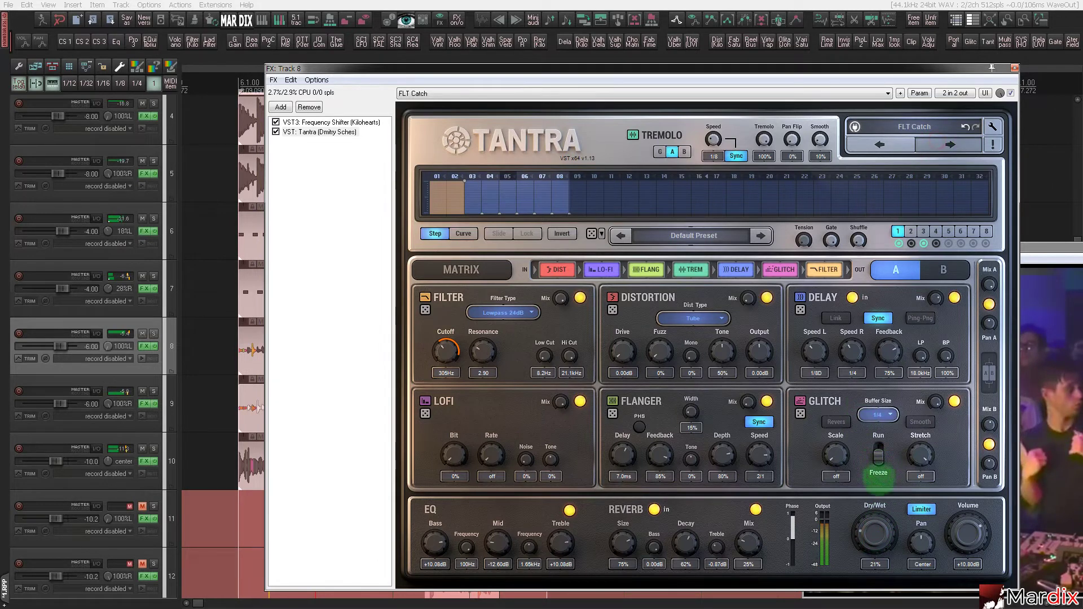
left_click(876, 531)
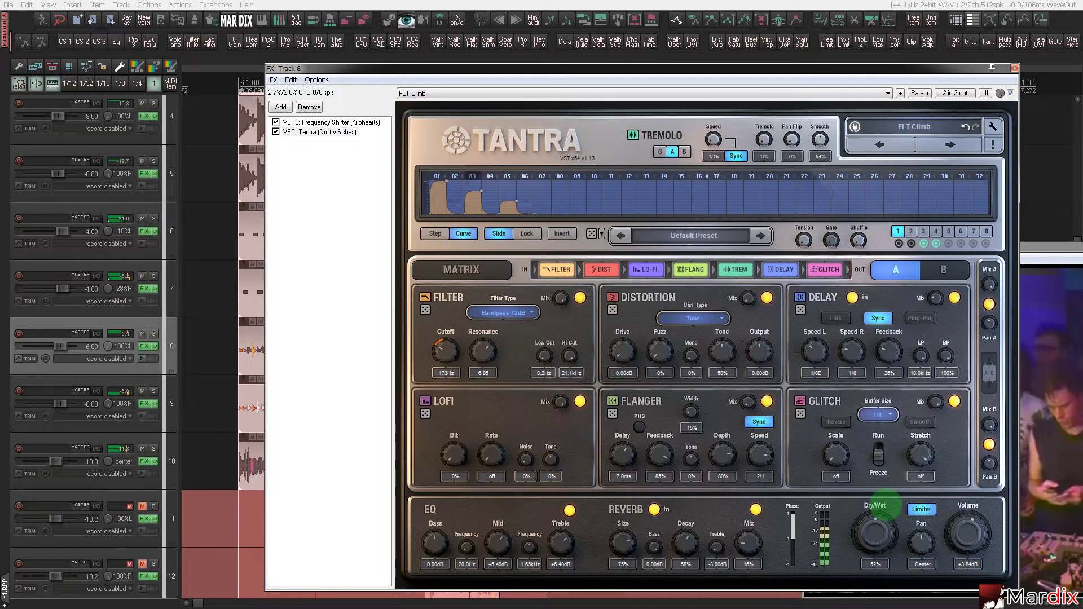
- Close track 8's effects chain, mute tracks 8 and 9, and unmute vocal tracks 11 and 12
left_click(1014, 67)
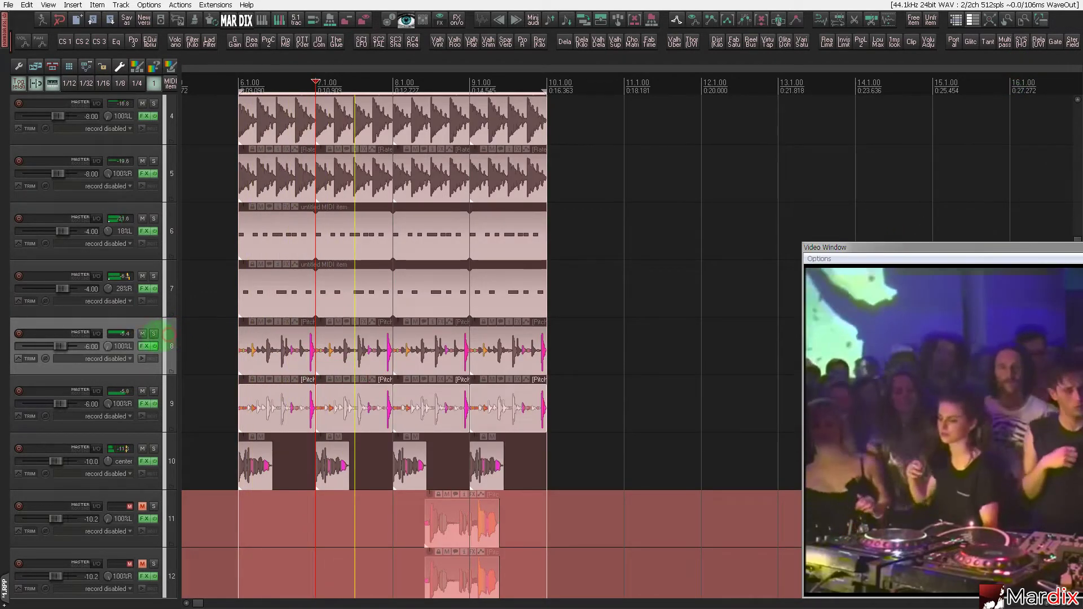
left_click(142, 333)
left_click(142, 391)
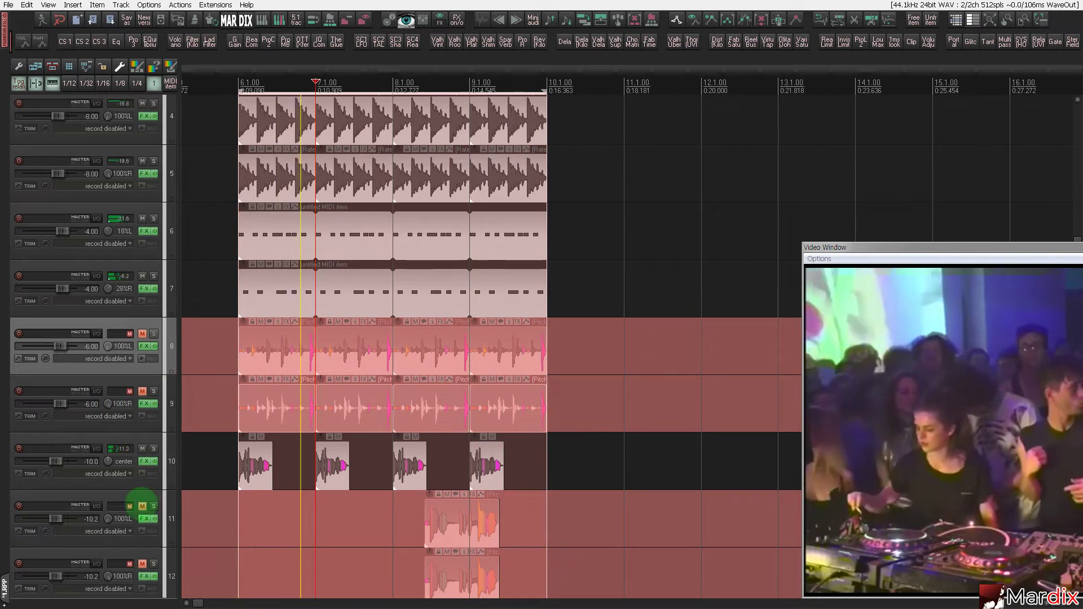
left_click(142, 506)
left_click(142, 564)
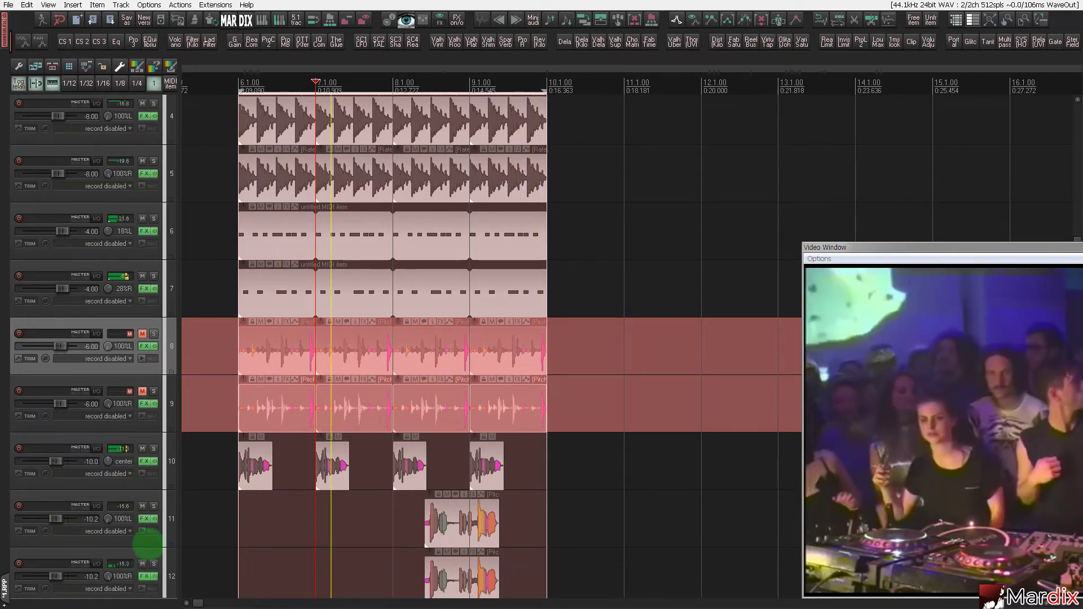
- Open track 11's effects chain, fine-tune SparkVerb's Mix around 20%, and enable its low-cut and high-cut decay filters
left_click(160, 510)
left_click(145, 520)
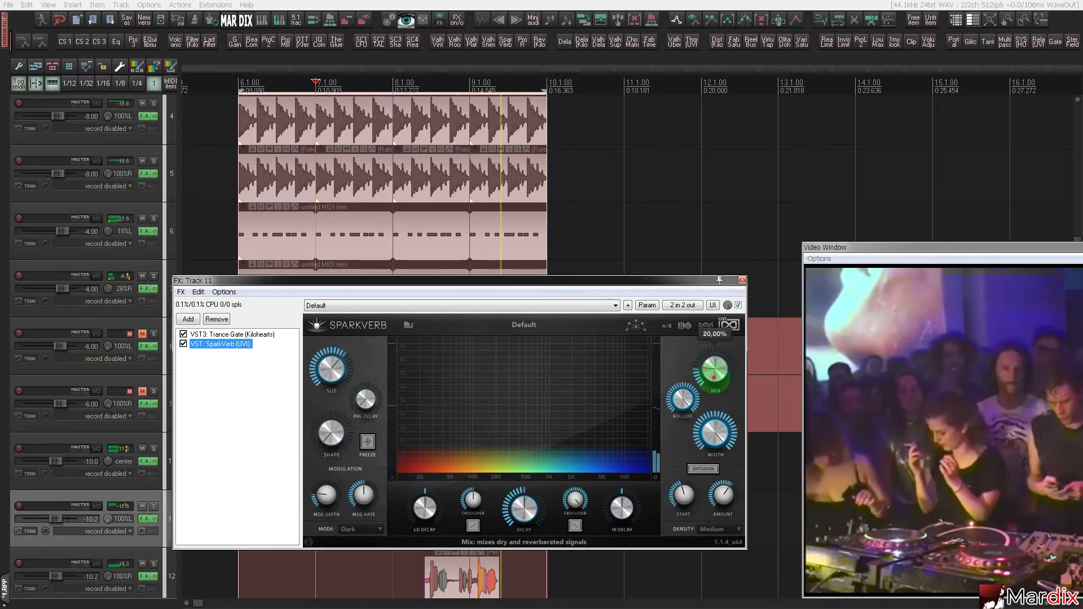
left_click_drag(717, 368, 714, 369)
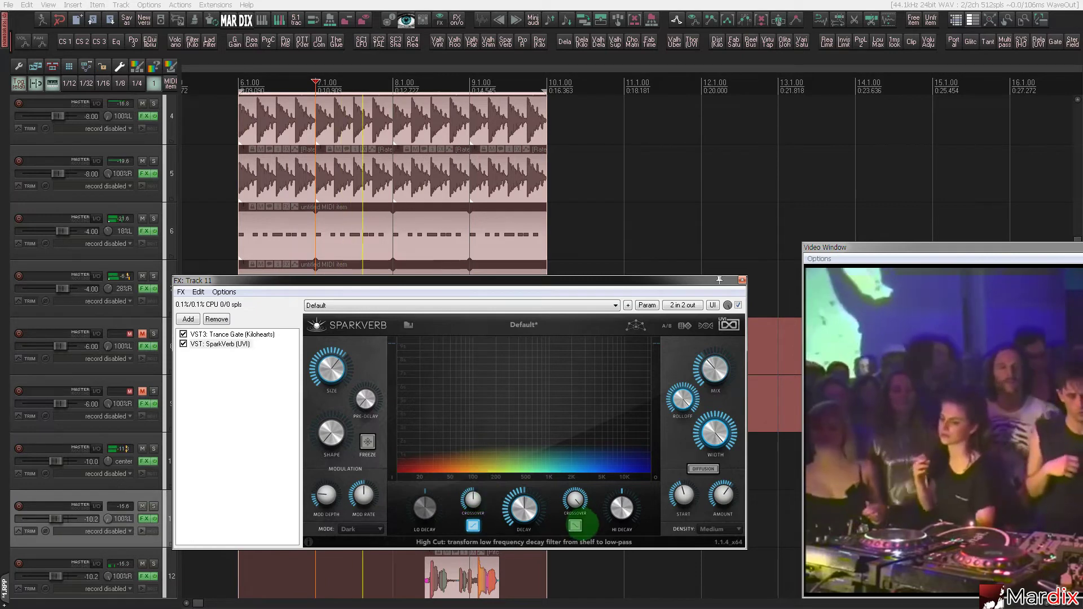
left_click_drag(717, 374, 718, 369)
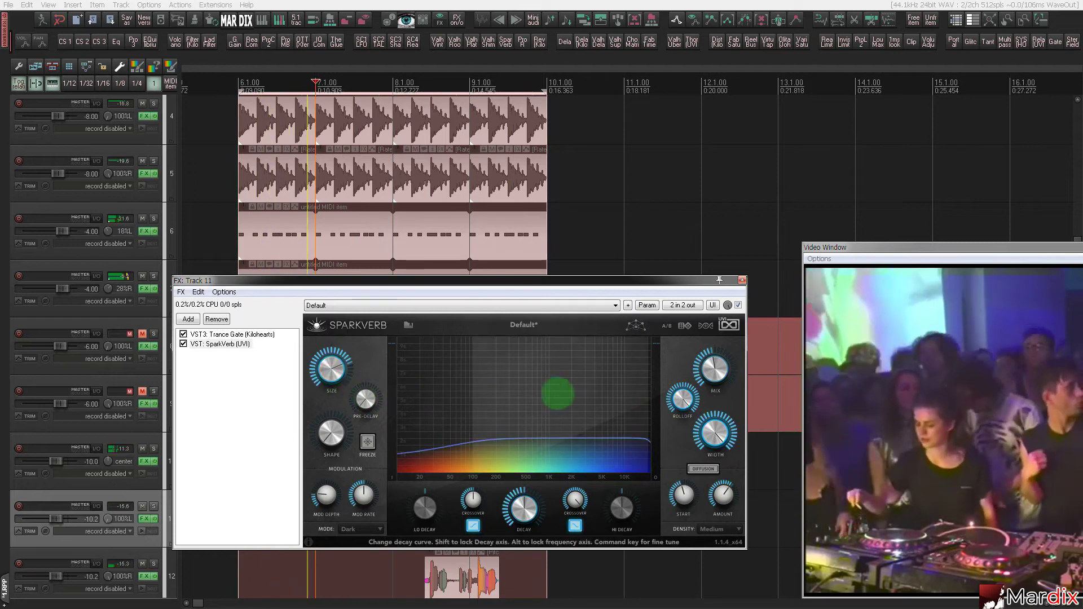
- Adjust SparkVerb's global decay time around 2.90 s on track 11 and close the effects chain
scroll(728, 372, "up", 3)
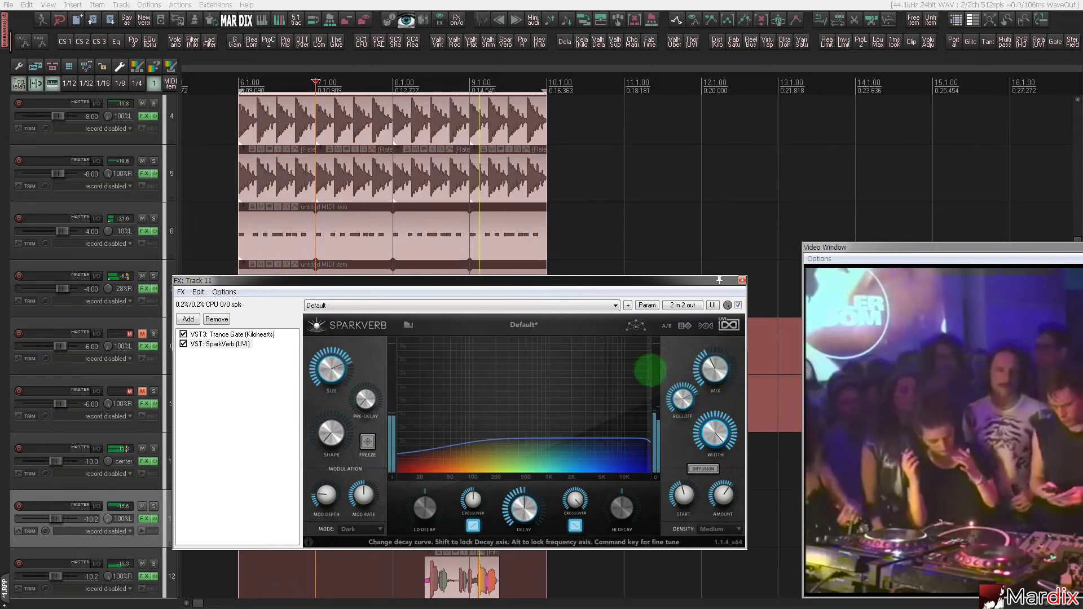
scroll(676, 399, "down", 2)
scroll(715, 369, "up", 2)
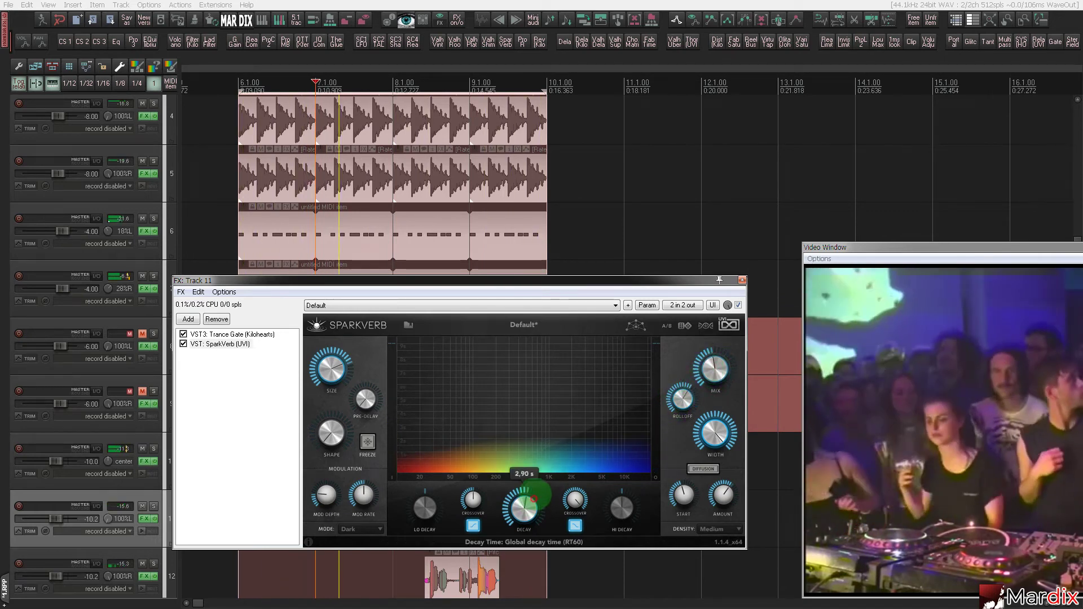
left_click_drag(537, 500, 536, 488)
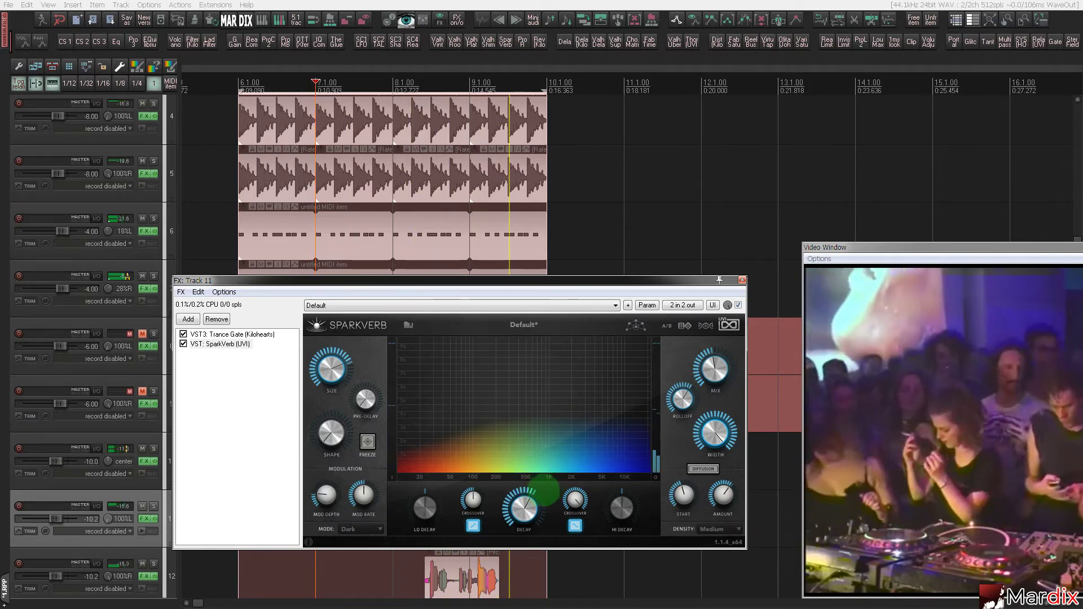
left_click(739, 280)
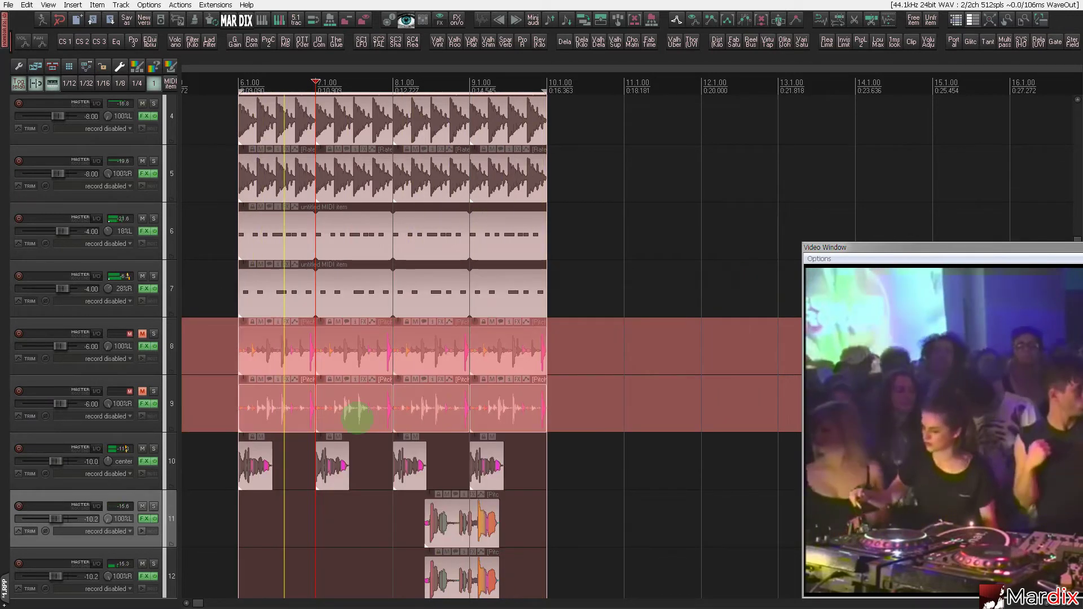
- Set the grid to 1/16, copy track 10's bar 8 vocal one sixteenth earlier, and trim the copy to a short chop
left_click(172, 460)
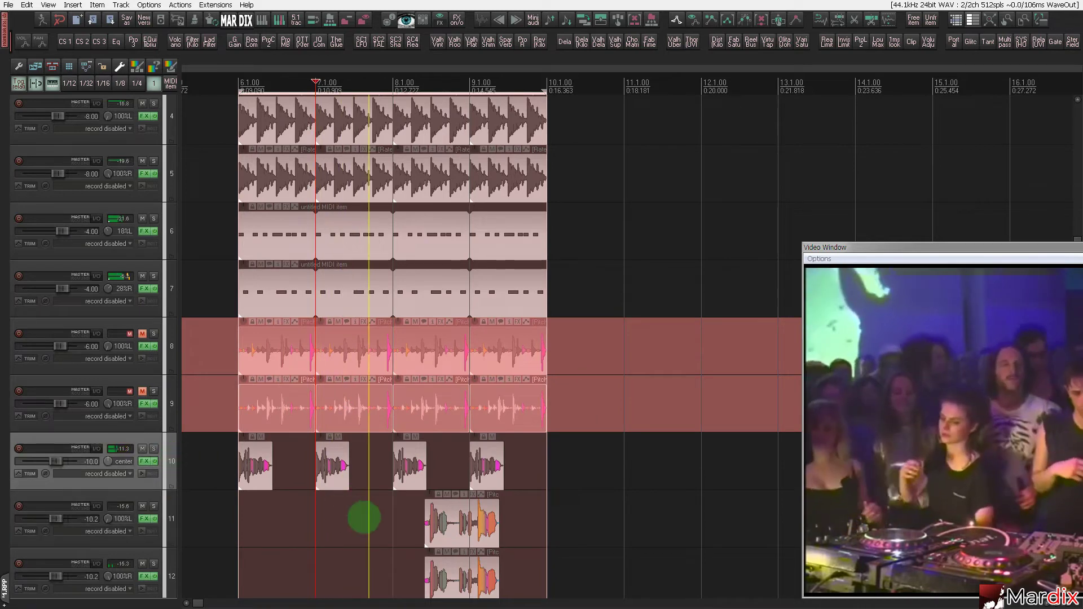
scroll(375, 491, "up", 5)
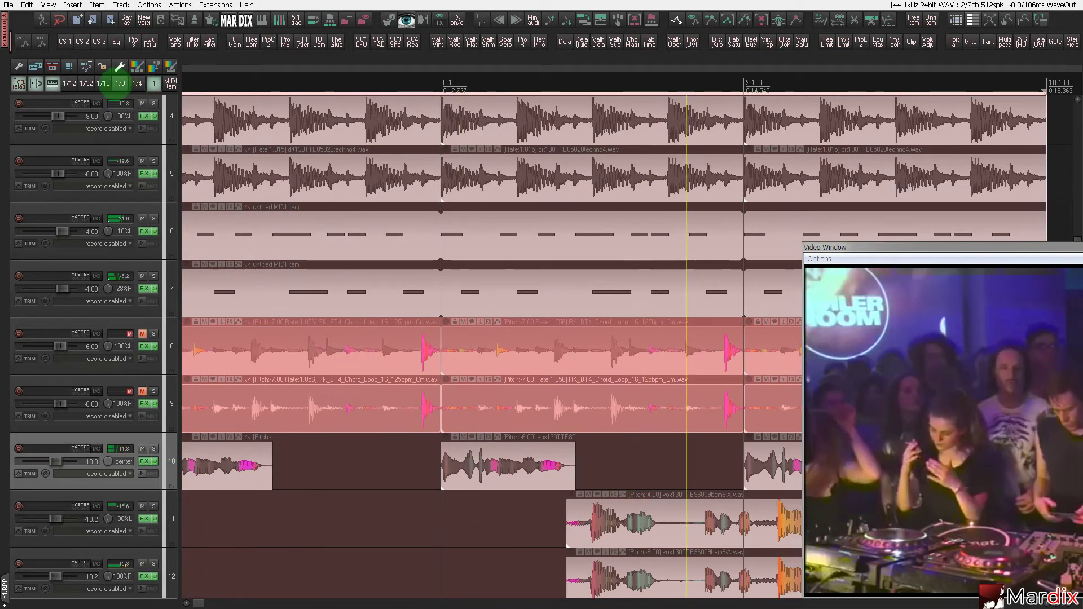
left_click(103, 82)
scroll(435, 452, "up", 3)
left_click(483, 468)
left_click_drag(484, 467, 446, 474)
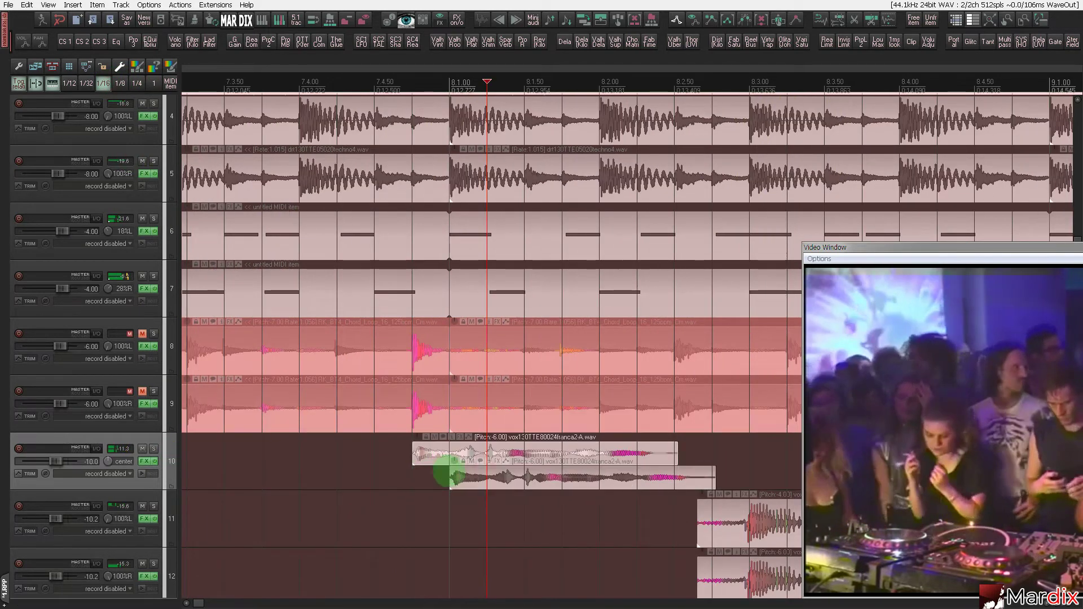
left_click_drag(676, 450, 432, 473)
- Duplicate the short vocal chop to 7.4.50 on track 10 and play from before the chops
left_click(389, 470)
left_click(425, 470, "ctrl")
scroll(432, 473, "down", 5)
left_click(236, 460)
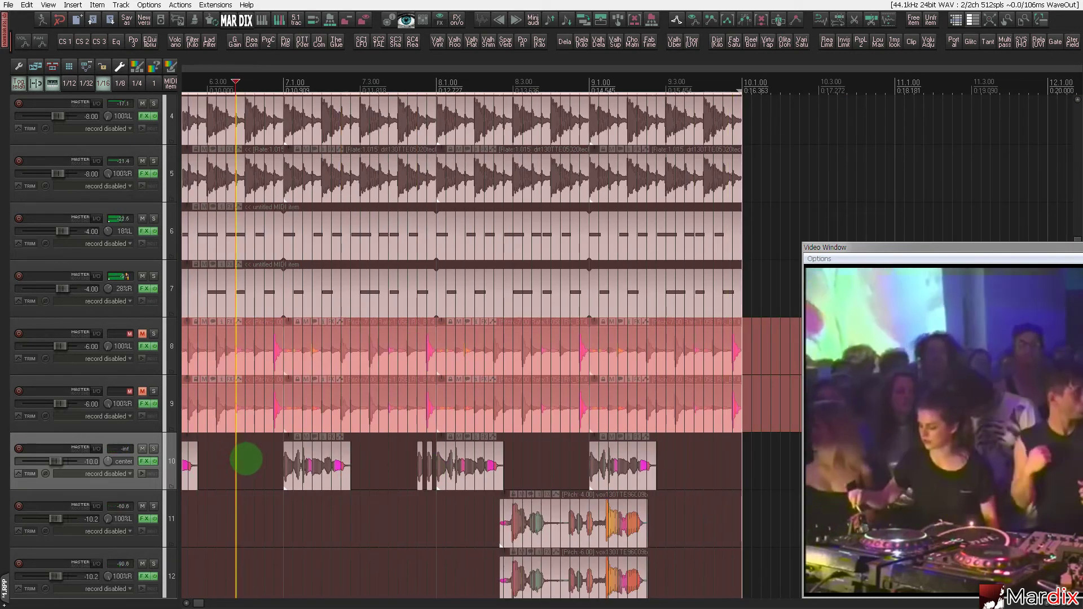
- Select both short vocal chops before bar 8 on track 10 and set their item volume to -4.00 dB
scroll(384, 479, "up", 5)
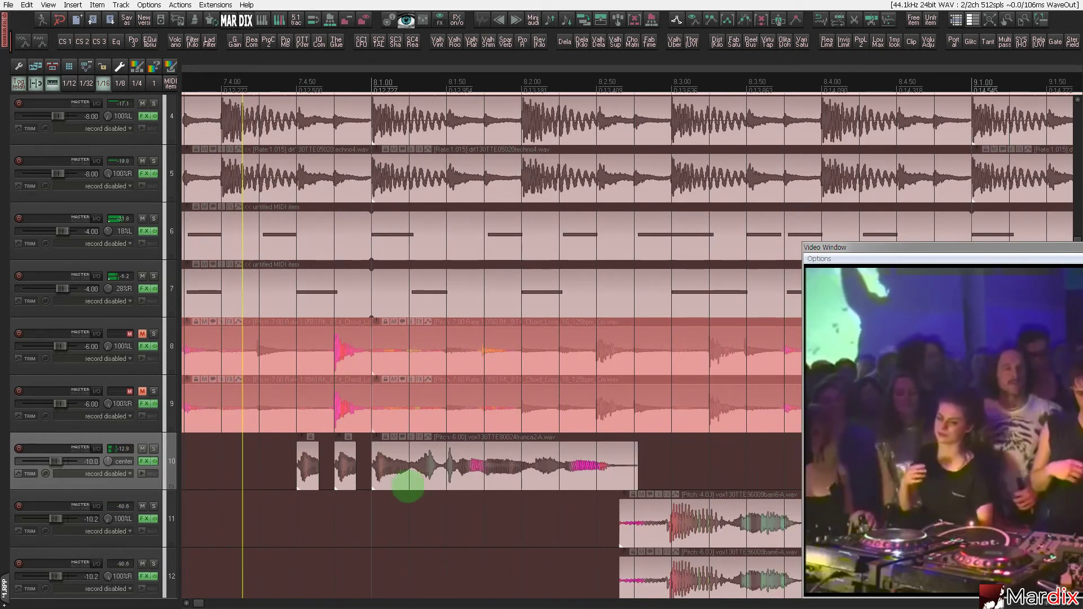
scroll(350, 468, "down", 3)
scroll(338, 460, "up", 5)
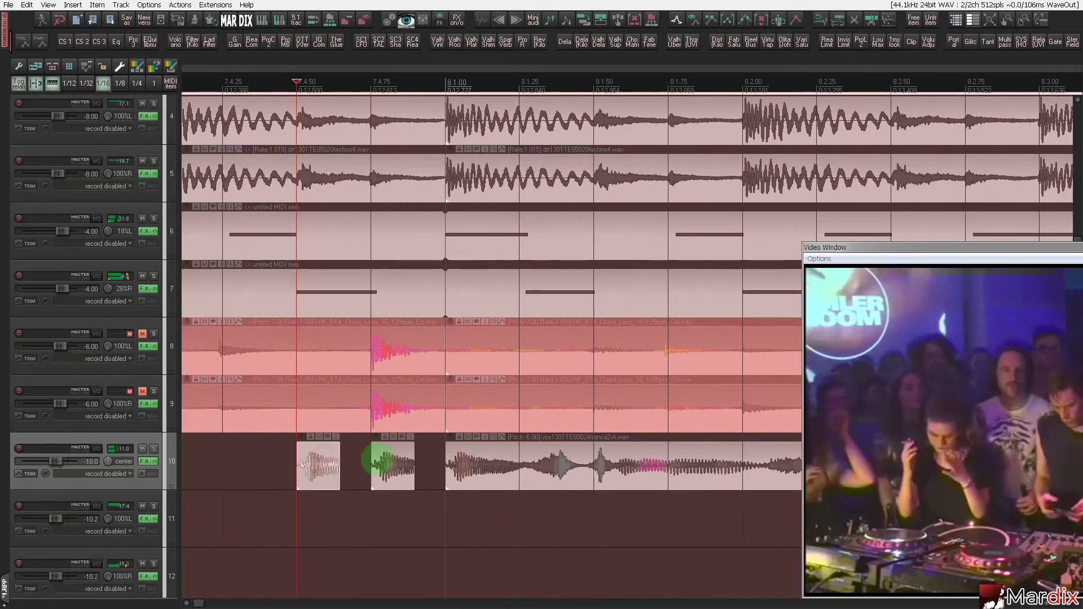
left_click(379, 458, "ctrl")
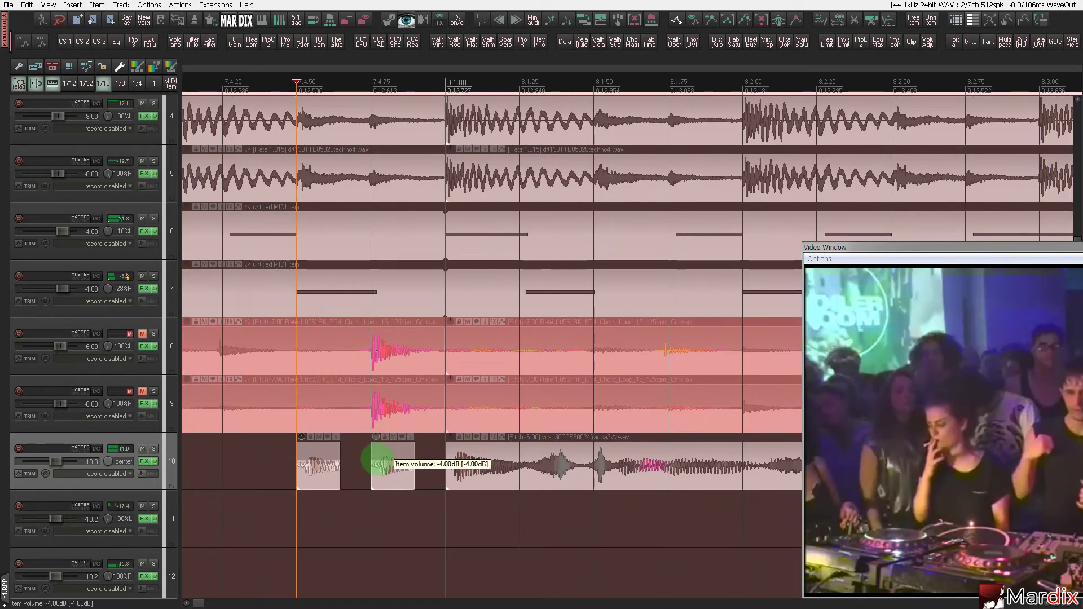
scroll(378, 462, "down", 6)
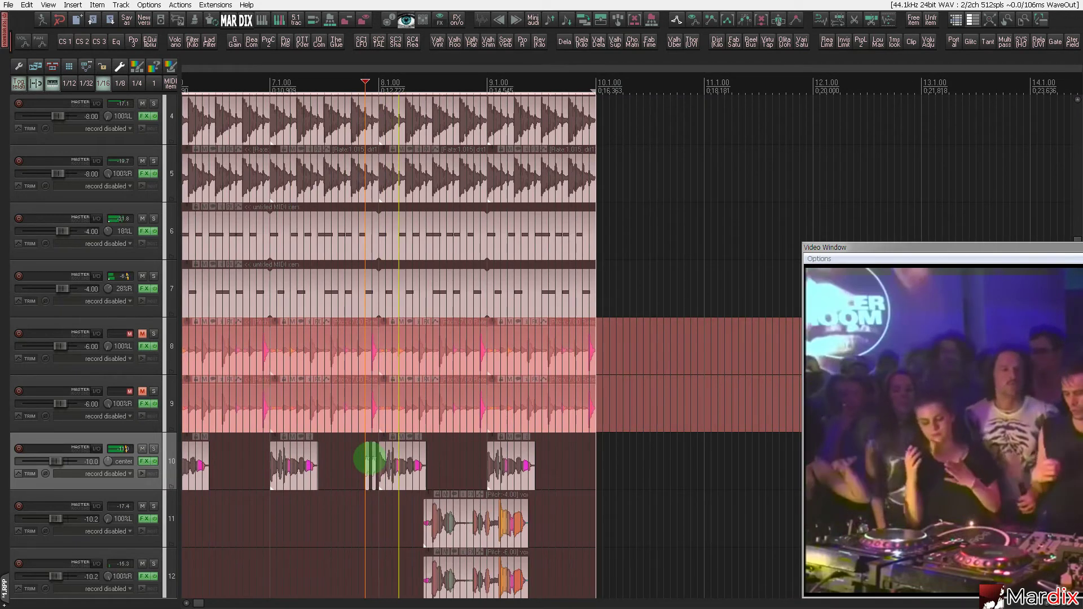
- Copy the opening eighth of track 10's bar 9 vocal to 8.4.50, directly ahead of the original
scroll(494, 473, "up", 3)
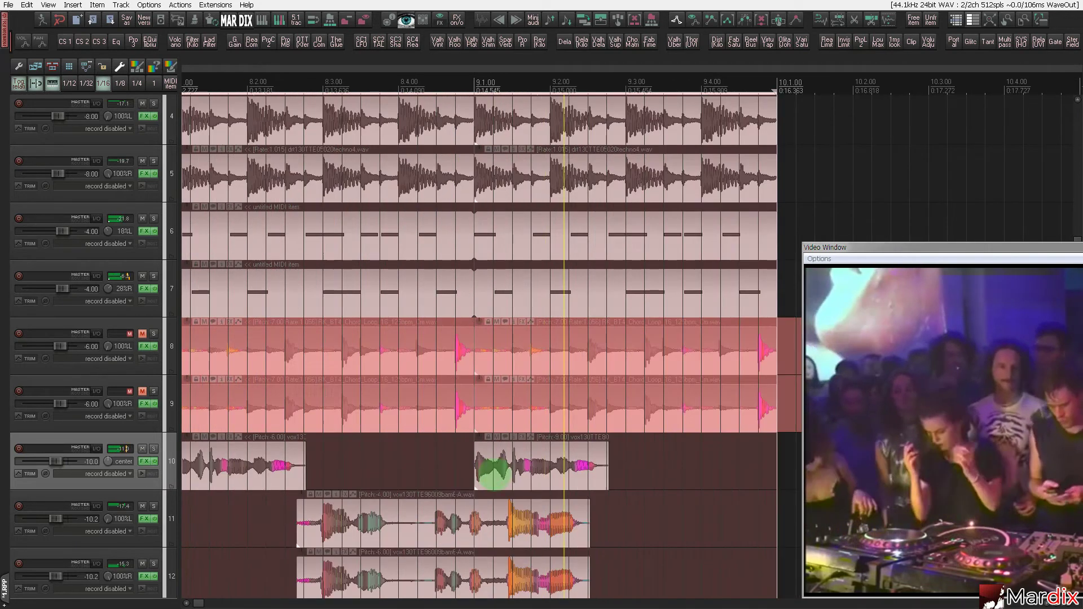
scroll(493, 473, "up", 1)
scroll(502, 474, "down", 2)
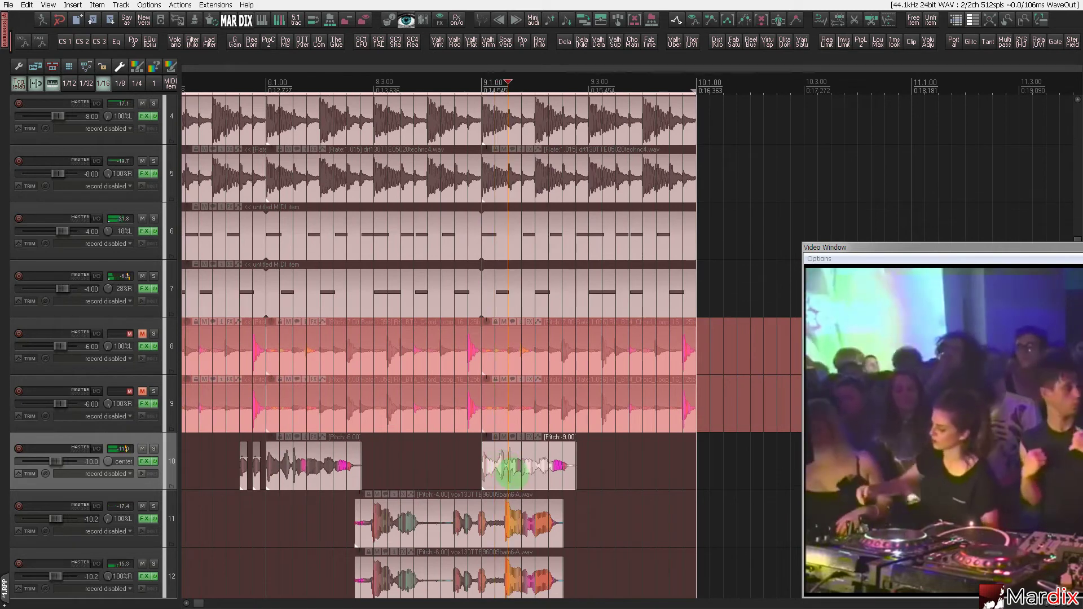
left_click_drag(513, 473, 471, 482)
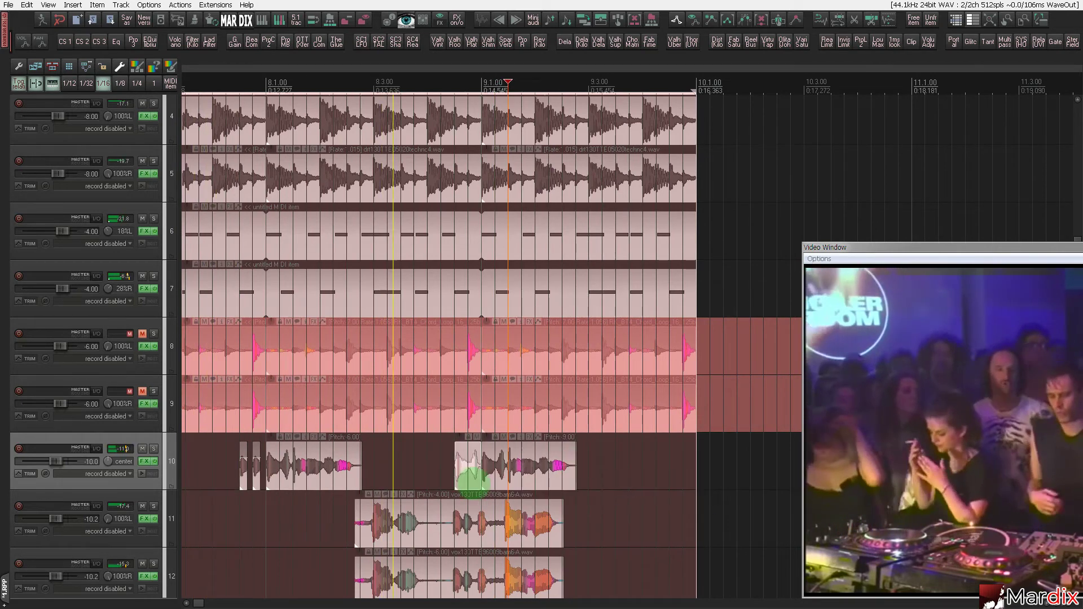
scroll(469, 460, "up", 3)
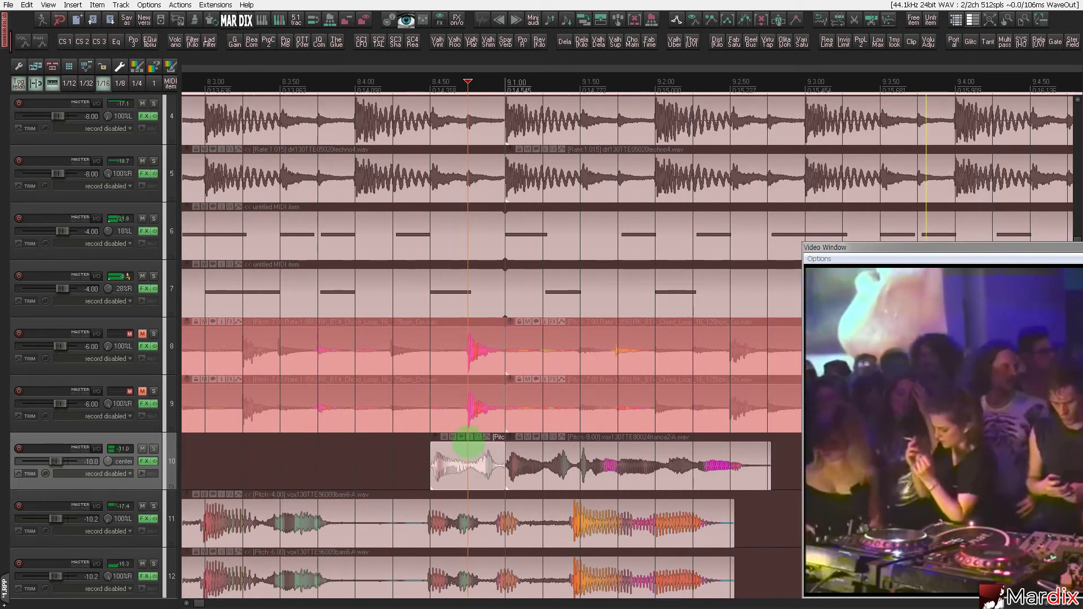
- Lower the item volume of the copied vocal slice before bar 9 on track 10
left_click(439, 446)
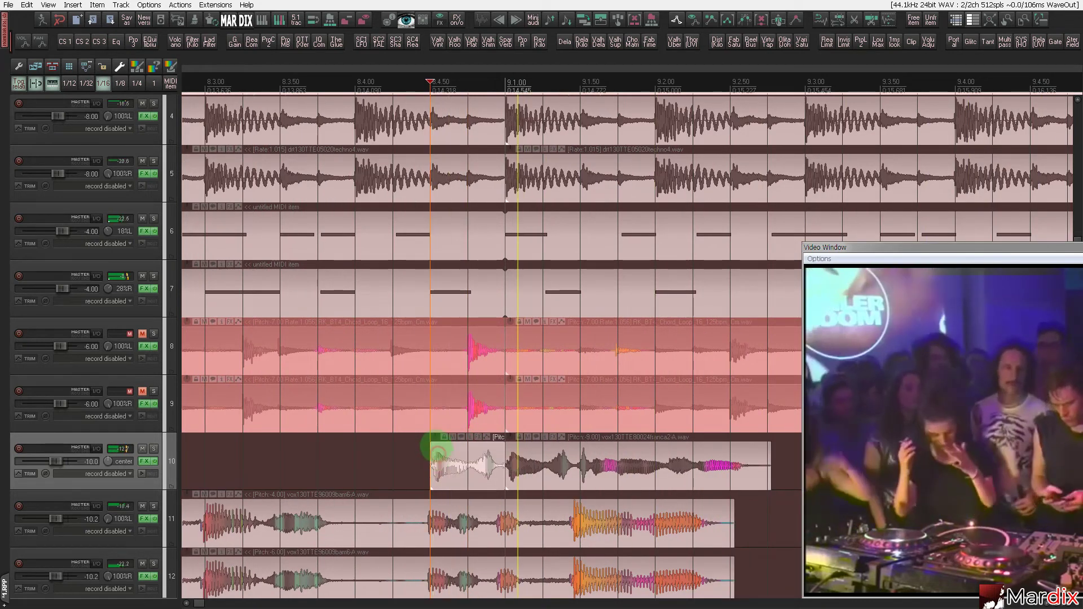
left_click_drag(435, 438, 459, 468)
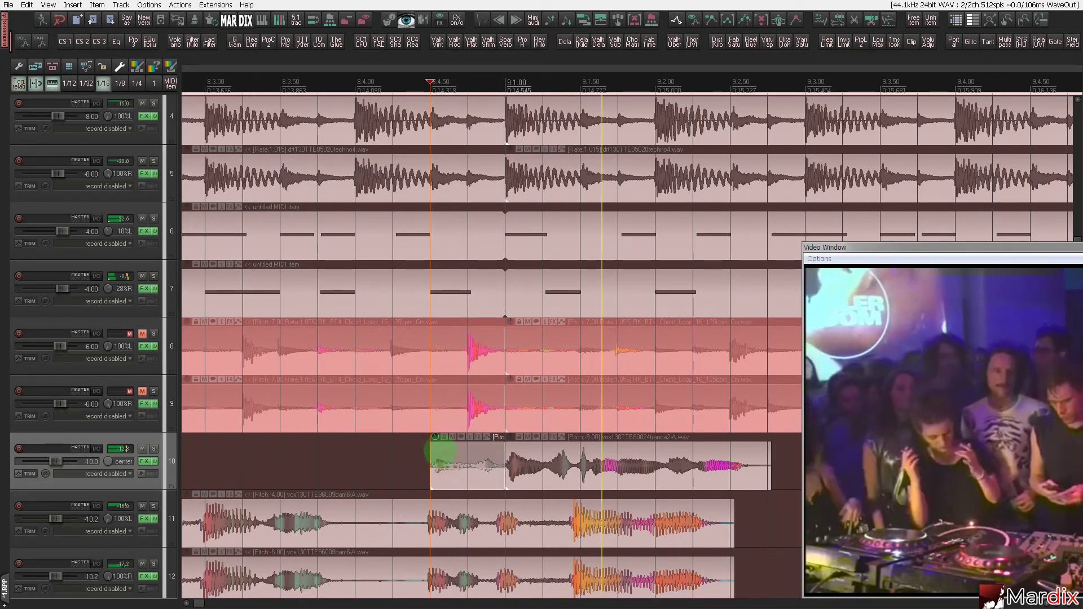
left_click(440, 466)
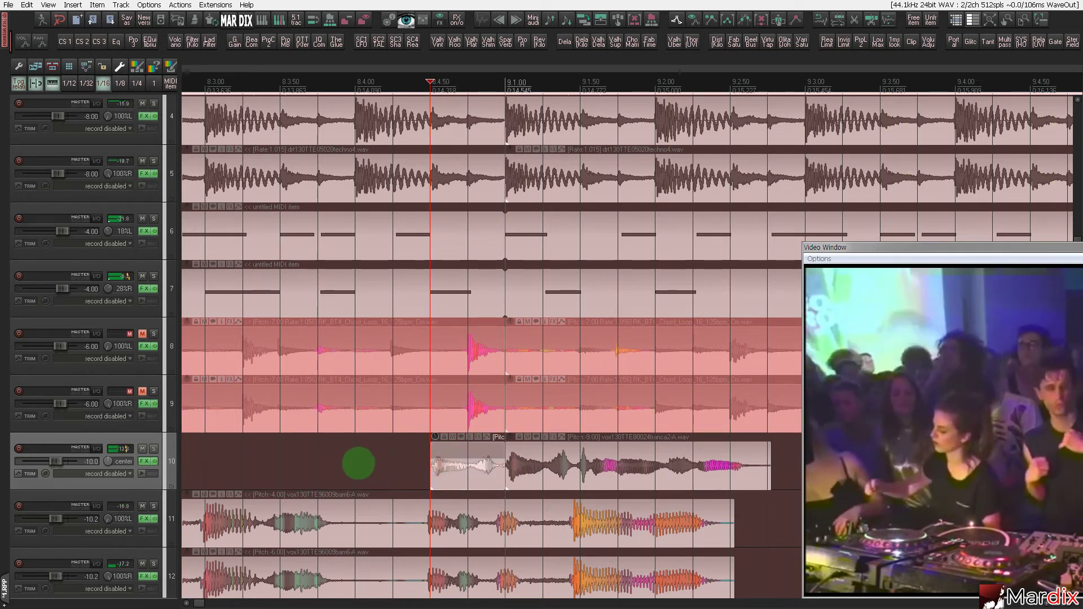
left_click(358, 462)
- Add a fade-out over the last sixteenth of the copied vocal slice, from 8.4.75 to bar 9
left_click(460, 476)
left_click(483, 471)
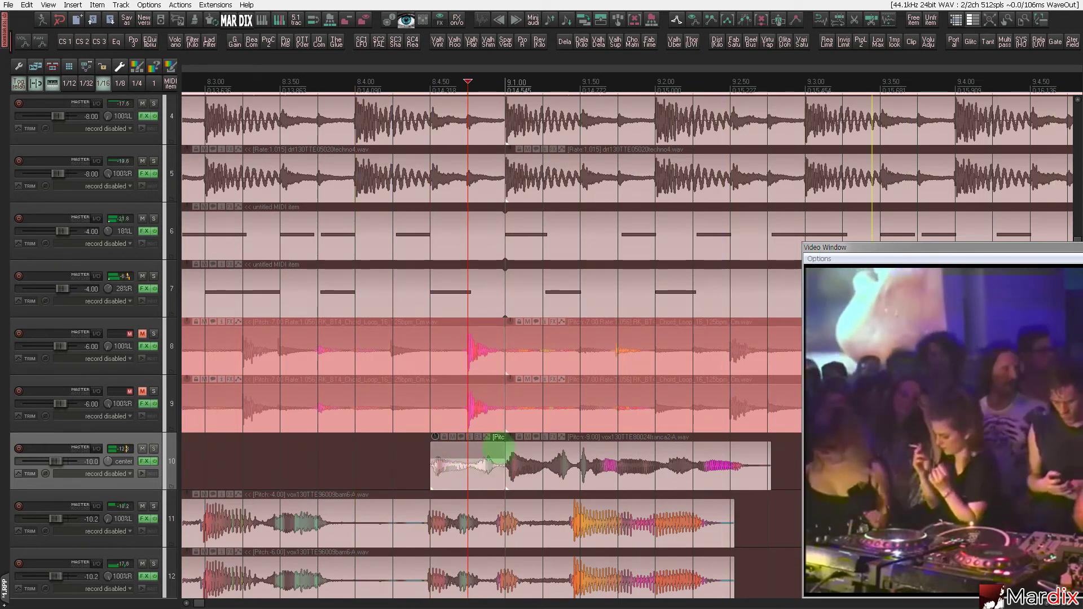
left_click_drag(501, 446, 468, 451)
left_click(384, 457)
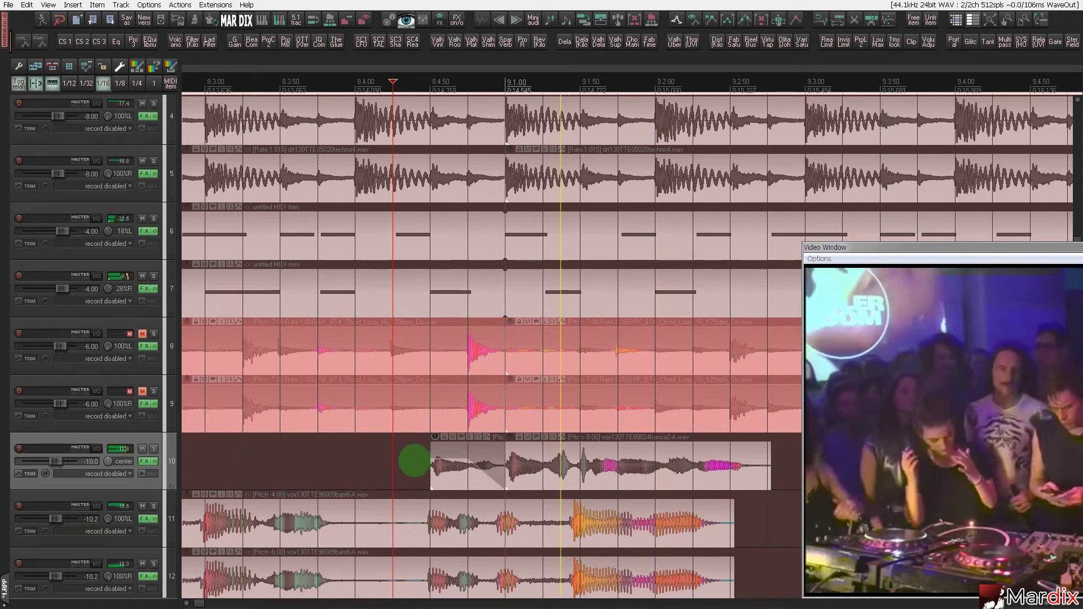
- Open track 13's video effects chain and try the Horizontal wipe, RGB decompose and Show motion processors
scroll(450, 457, "down", 5)
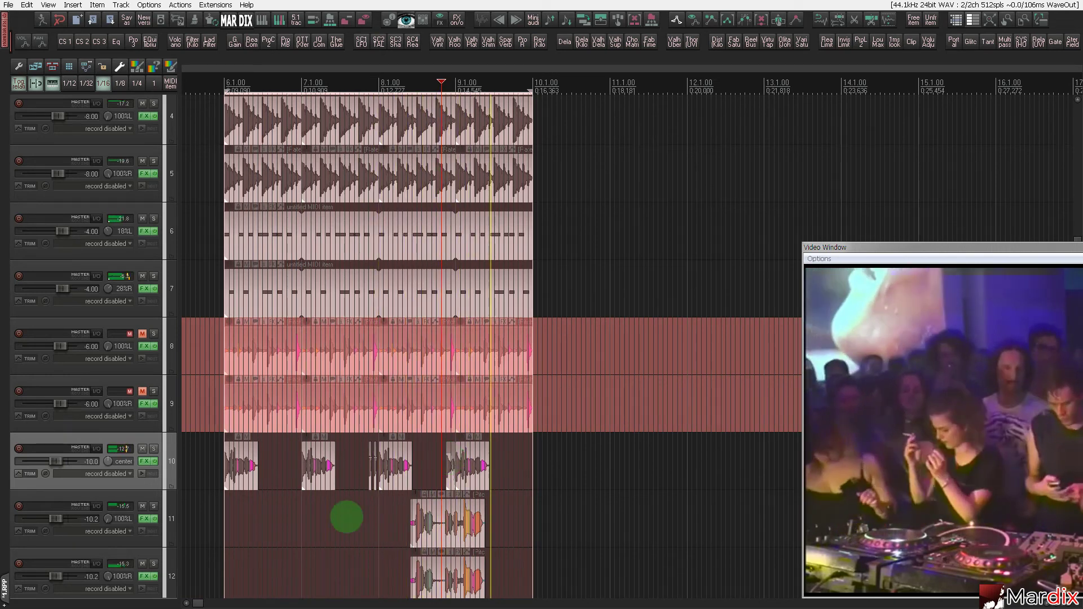
scroll(192, 468, "down", 4)
scroll(152, 492, "down", 2)
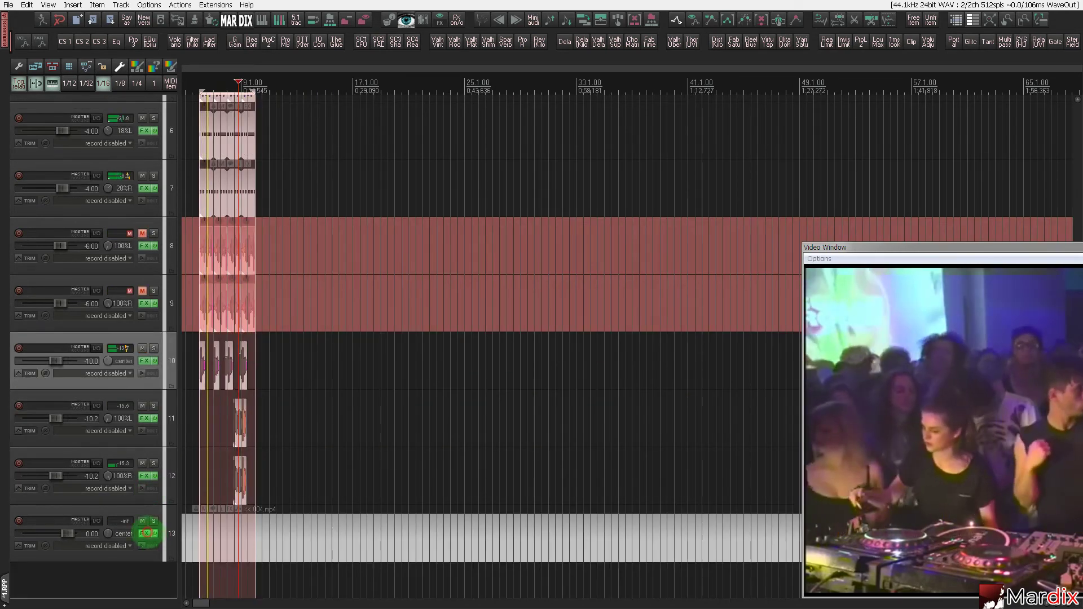
left_click(145, 534)
left_click(504, 438)
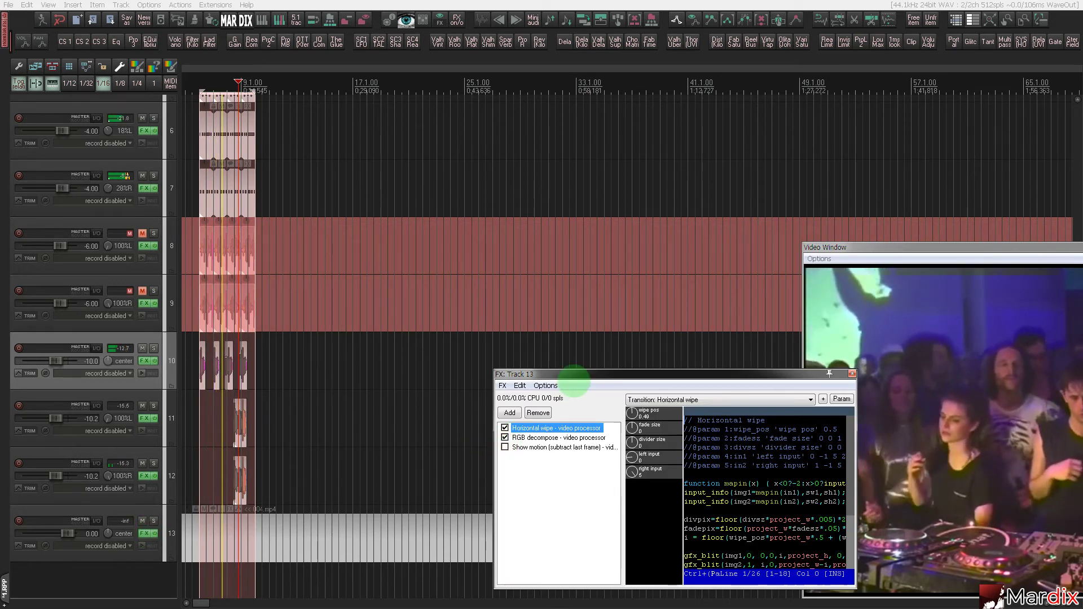
left_click_drag(583, 405, 482, 383)
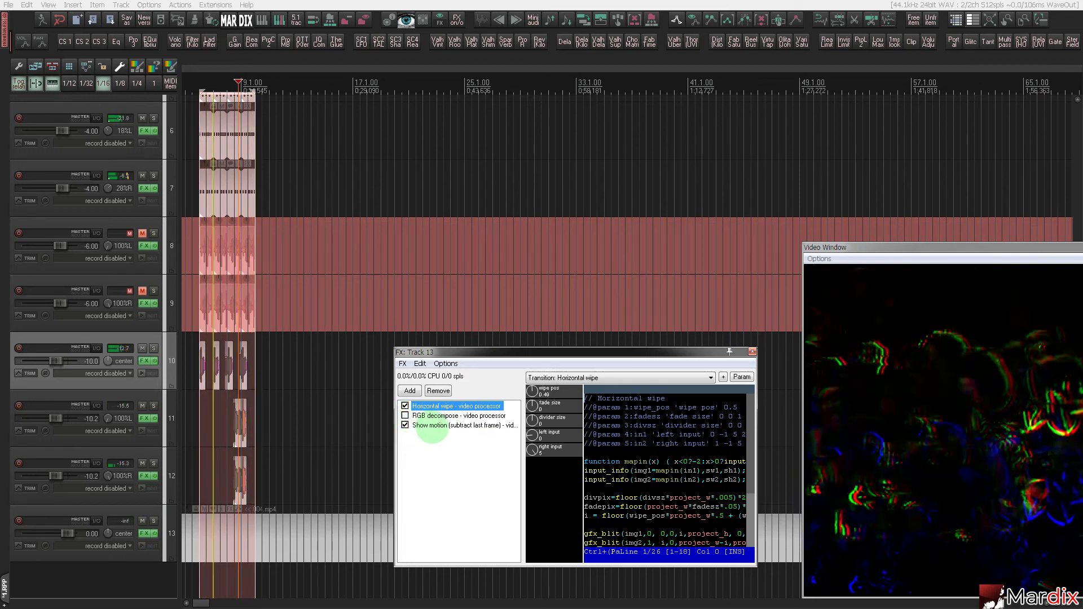
- View the processed video full screen, restore its window, disable all three video processors, and close track 13's chain
double_click(876, 463)
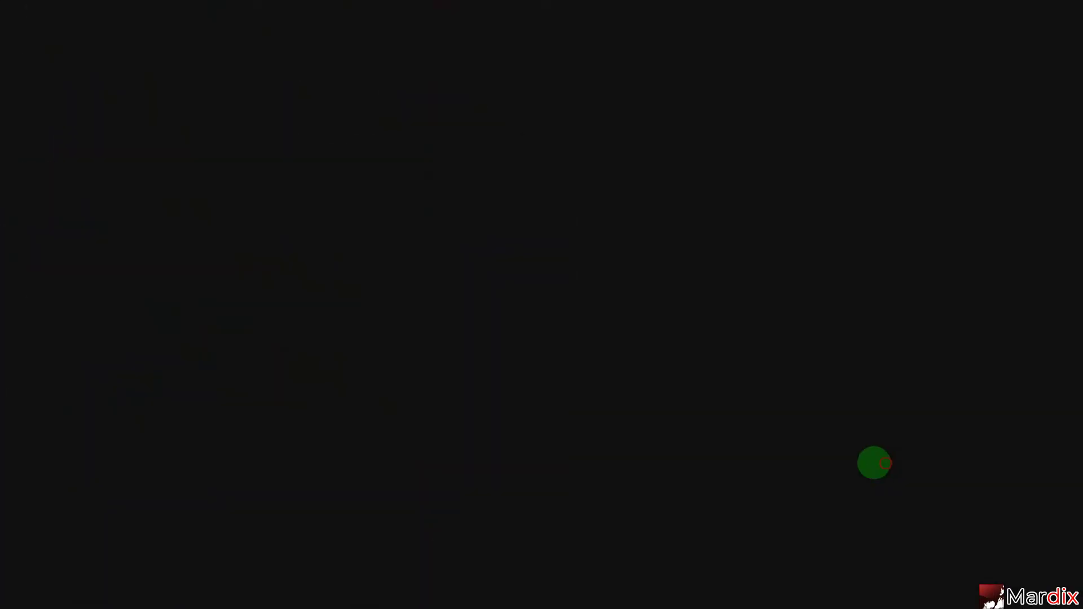
double_click(487, 384)
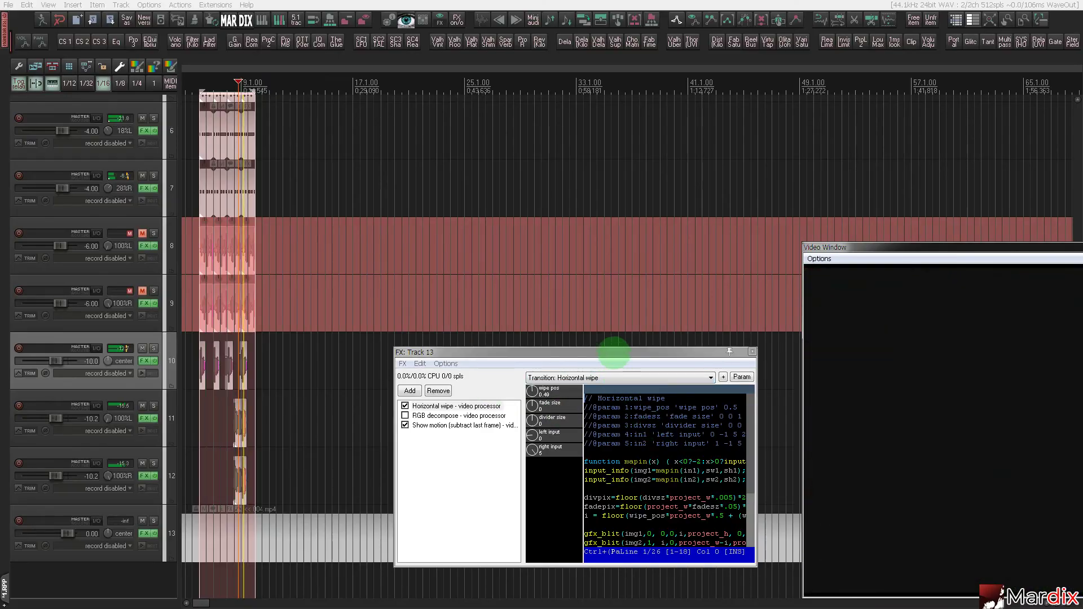
left_click_drag(614, 352, 620, 361)
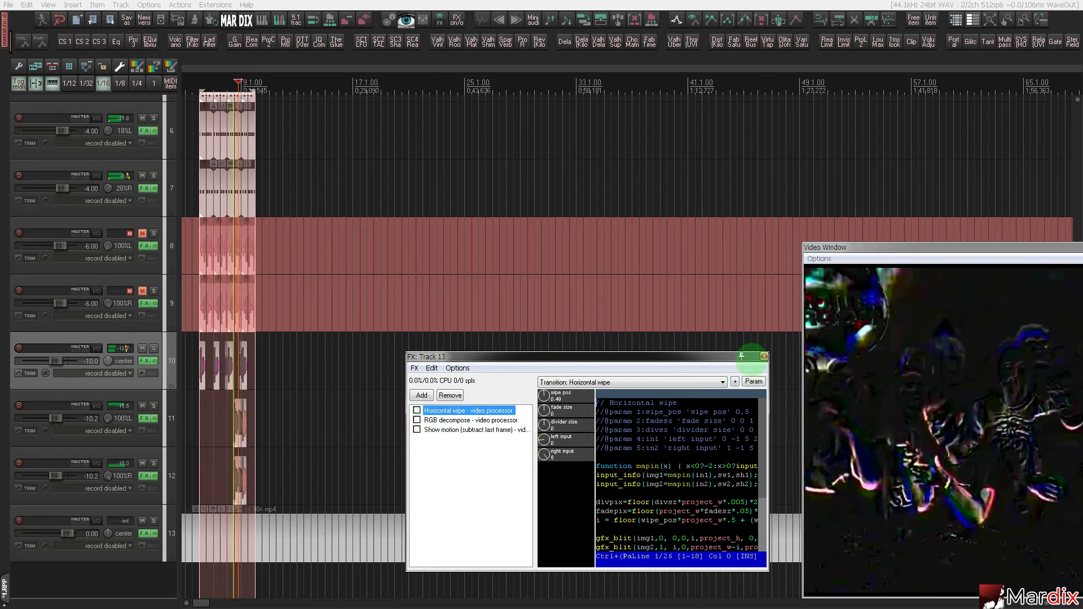
left_click(764, 356)
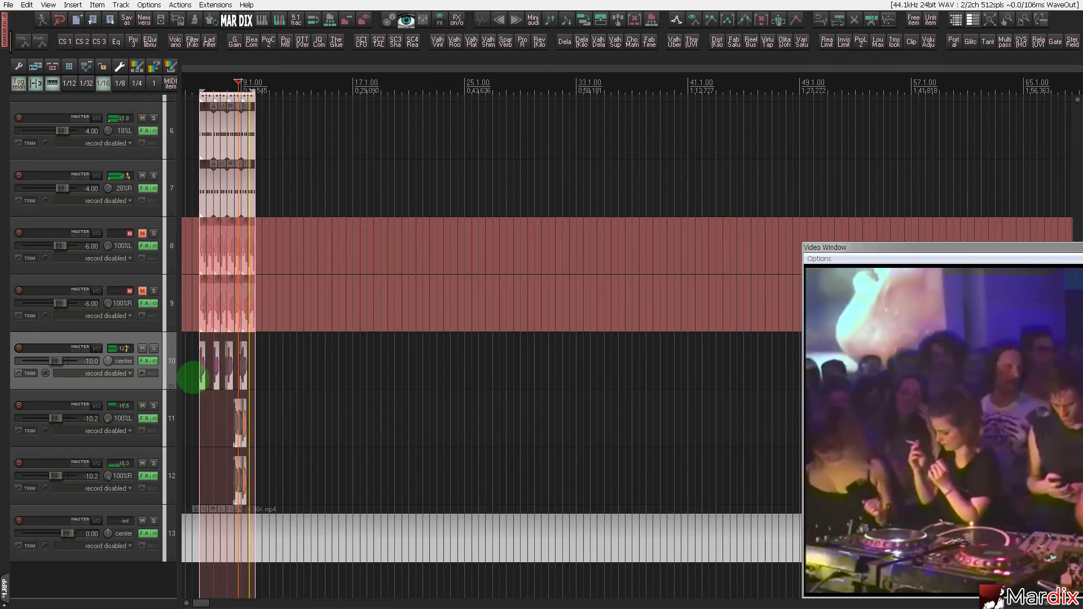
- Unmute tracks 8 and 9 during playback and mute track 8 again to compare them in the mix
scroll(192, 377, "up", 5)
left_click(142, 233)
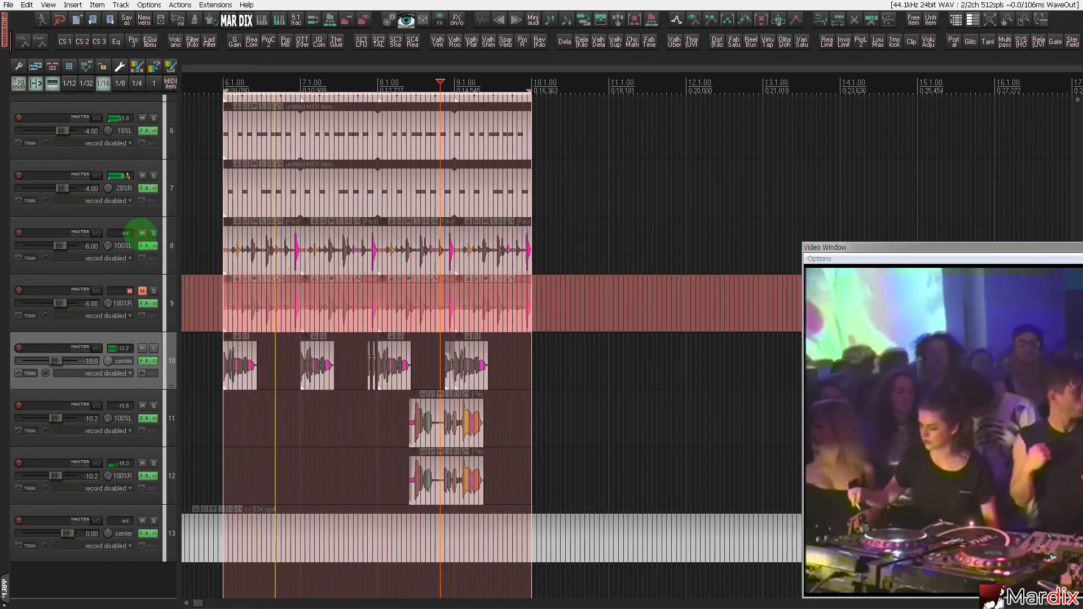
scroll(155, 290, "down", 4)
scroll(165, 312, "up", 3)
scroll(100, 338, "up", 2)
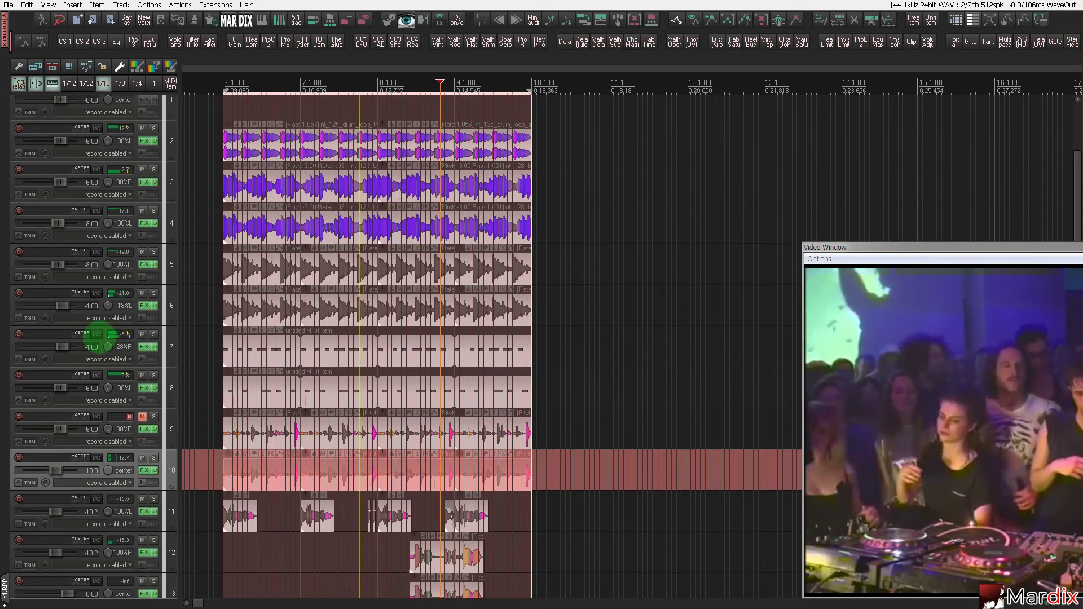
scroll(97, 346, "down", 4)
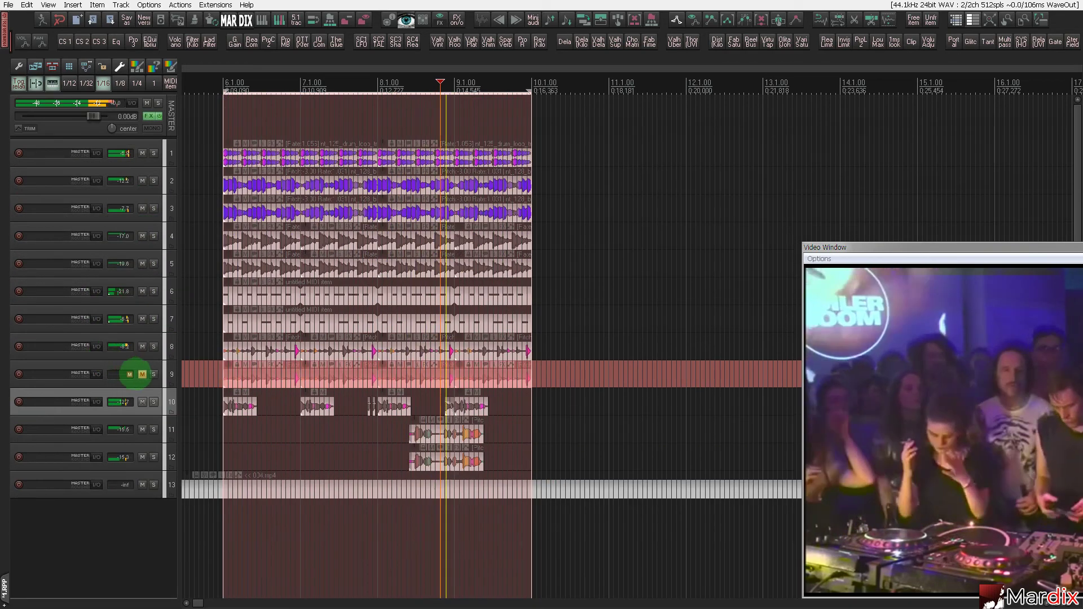
left_click(141, 375)
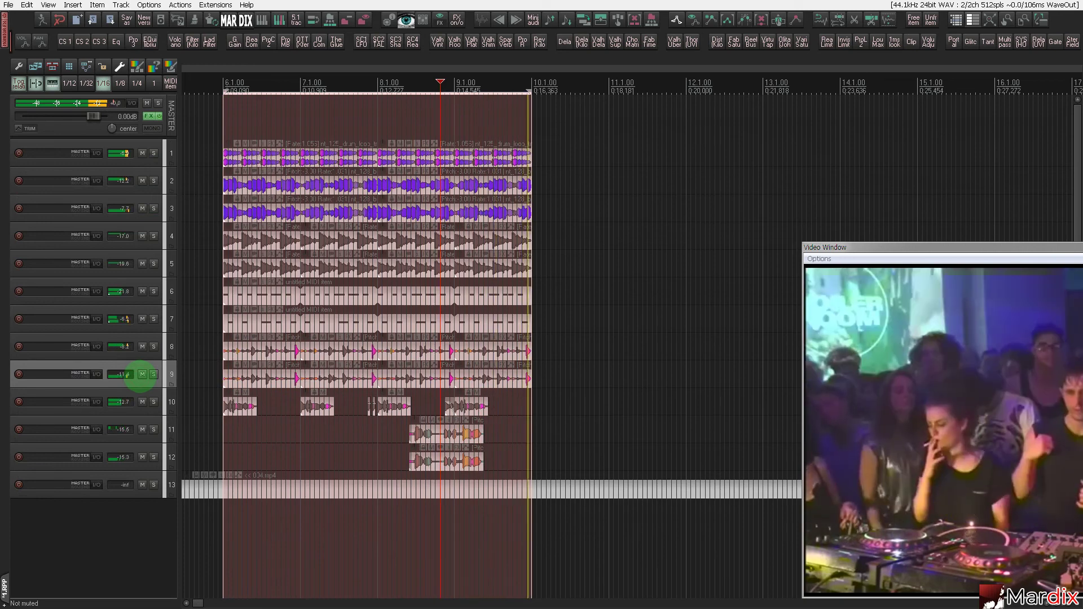
left_click(141, 346)
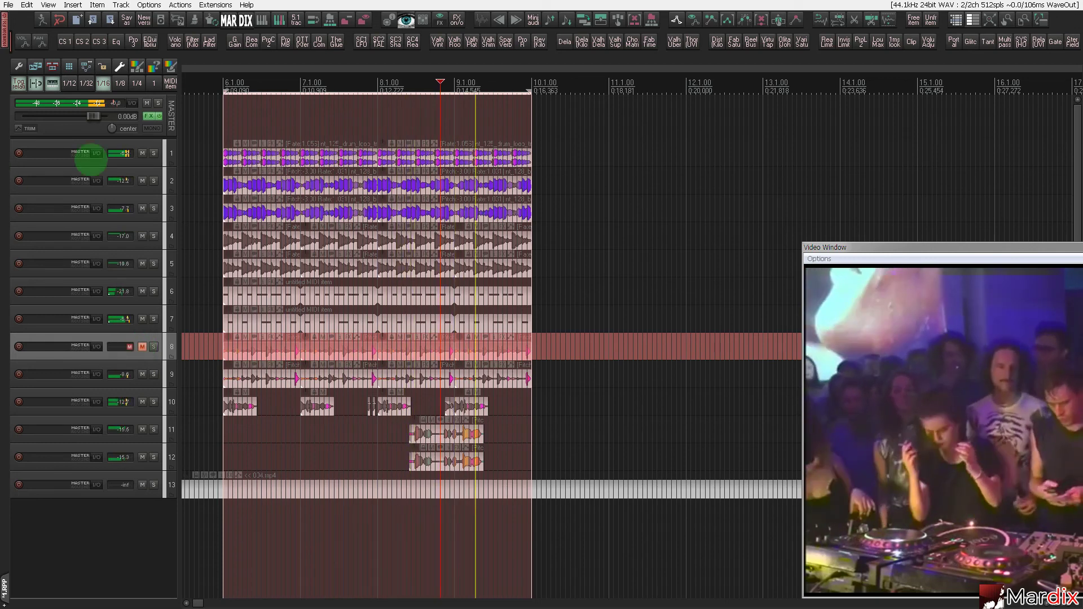
- Enable the Kilohearts Filter in the master track's effects chain and lower the master volume to -14.5 dB
left_click(149, 115)
left_click(230, 295)
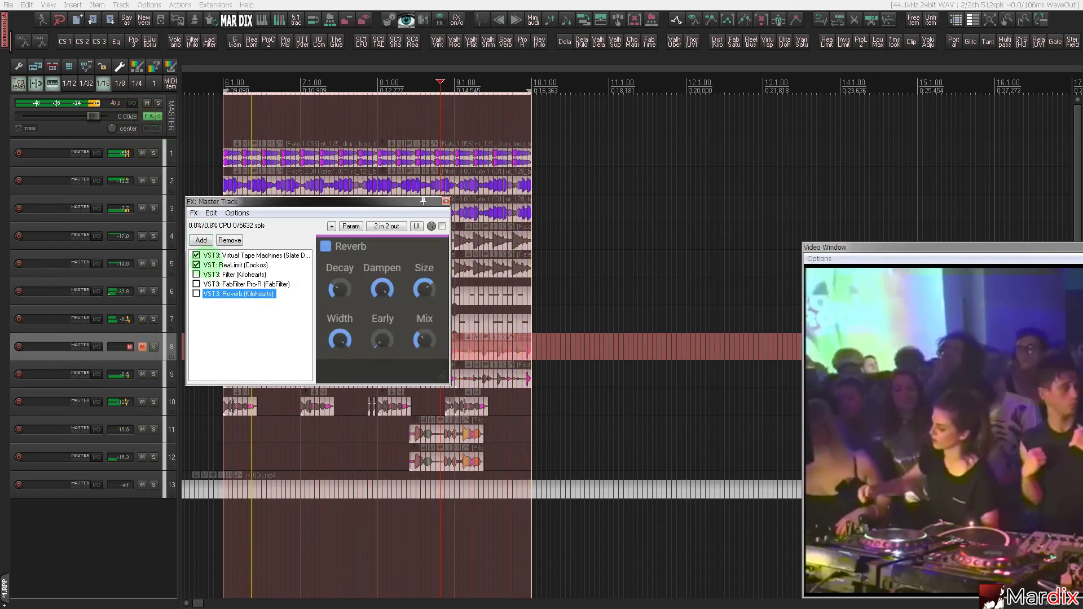
left_click(196, 275)
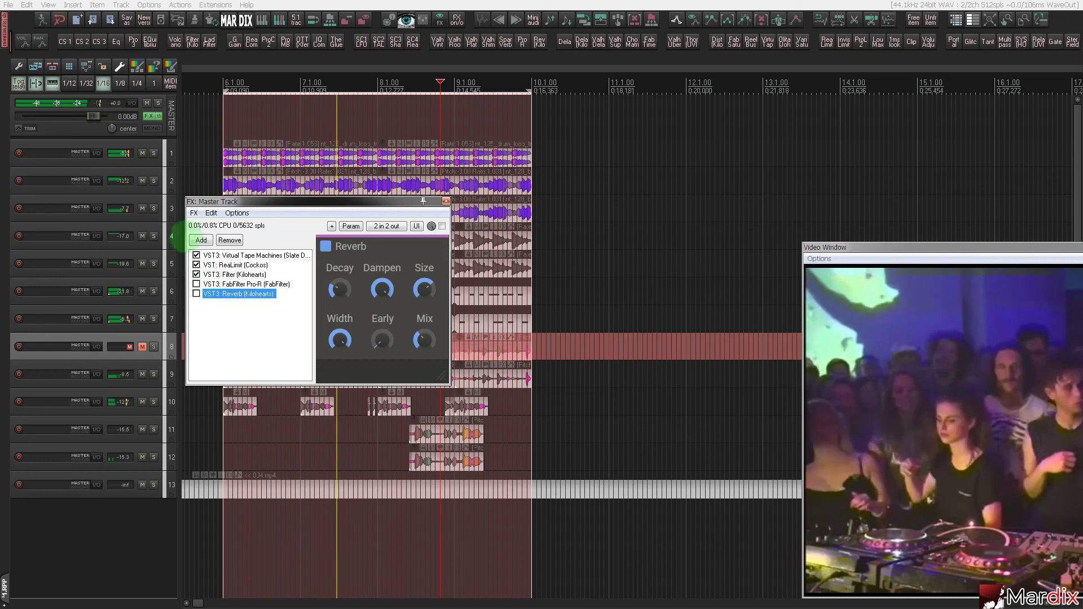
left_click_drag(94, 116, 89, 116)
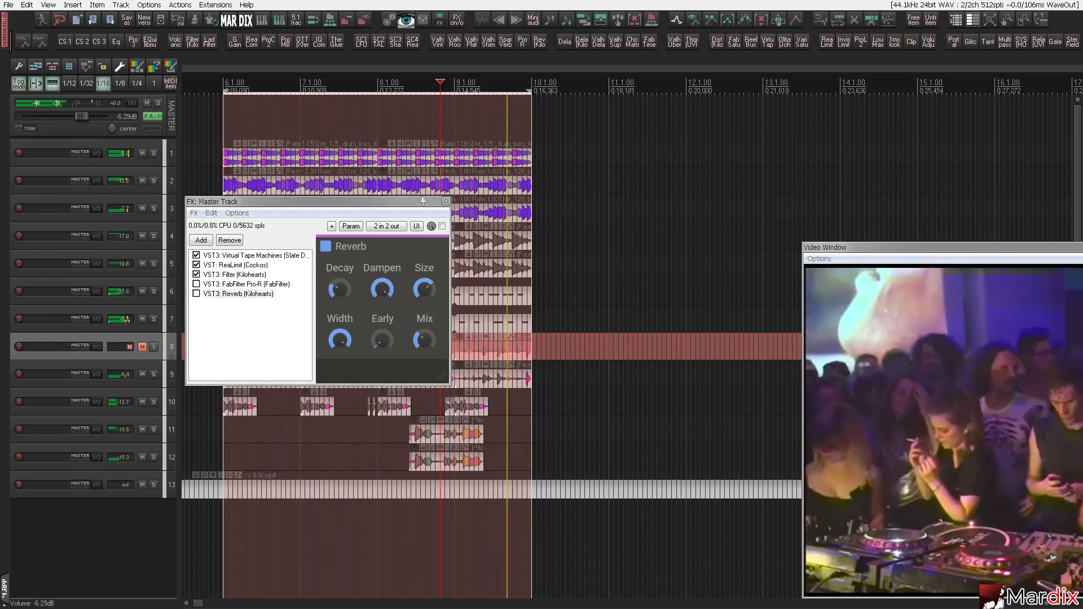
left_click_drag(81, 116, 72, 115)
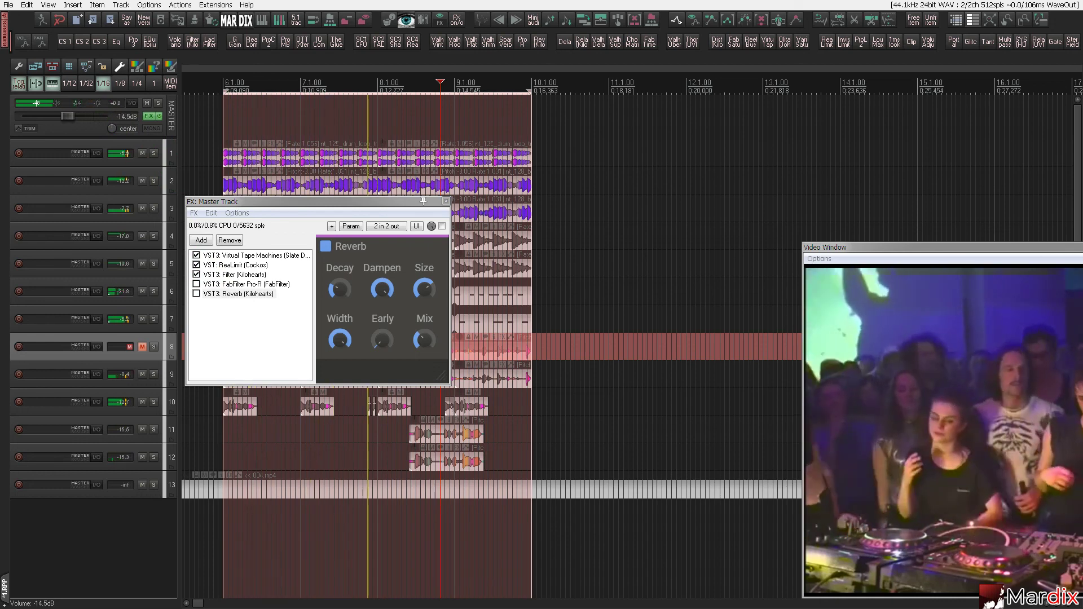